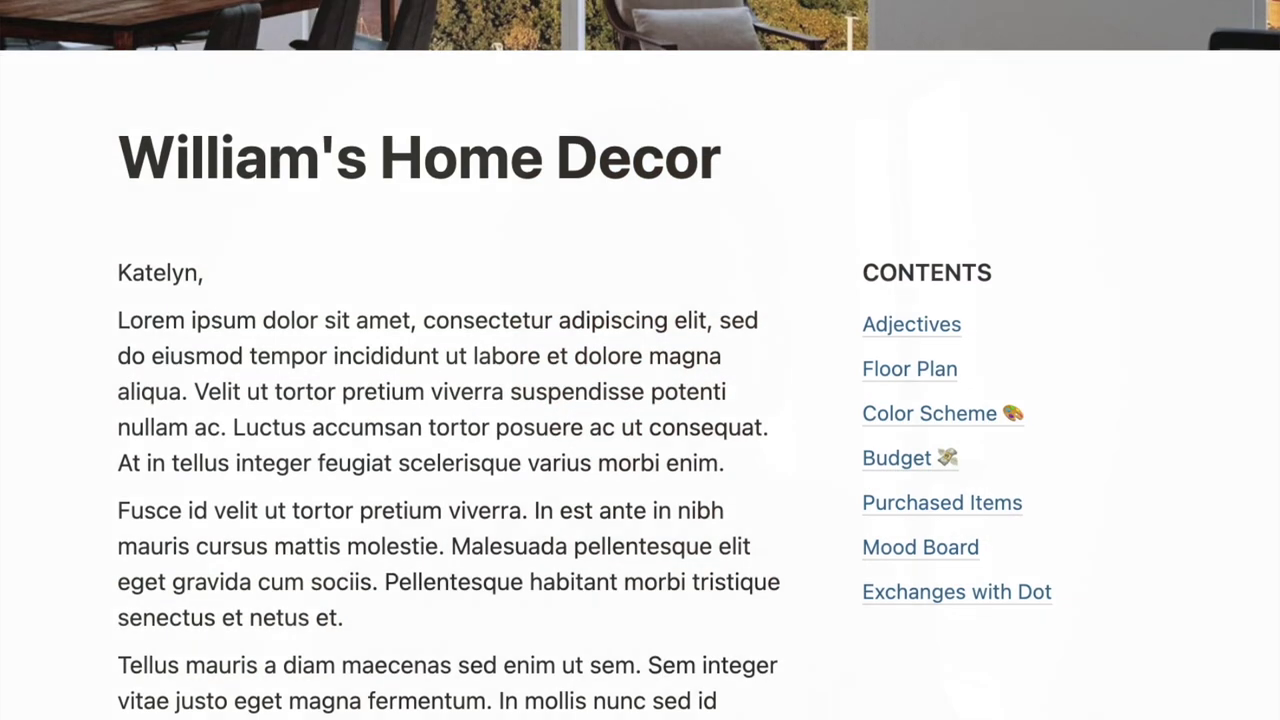
{"action": "scroll", "coordinate": [640, 360], "scroll_direction": "down", "scroll_amount": 5}
{"action": "scroll", "coordinate": [640, 360], "scroll_direction": "down", "scroll_amount": 12}
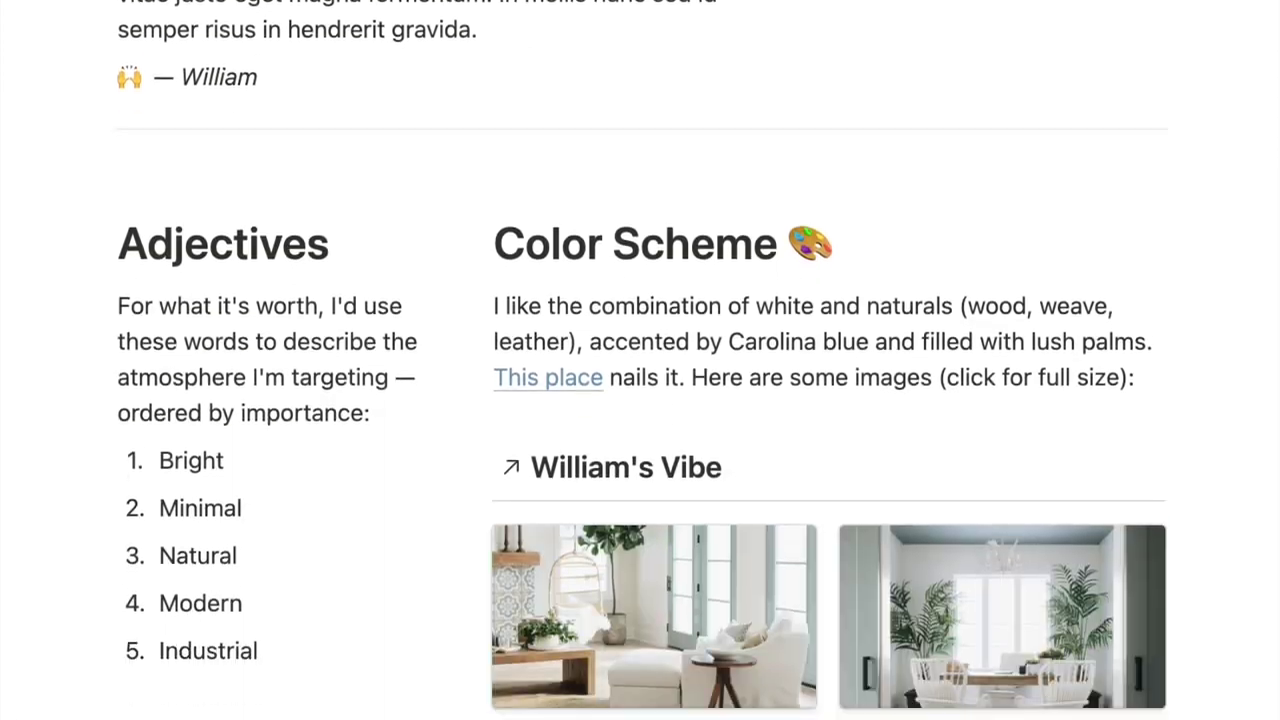
{"action": "scroll", "coordinate": [640, 360], "scroll_direction": "down", "scroll_amount": 12}
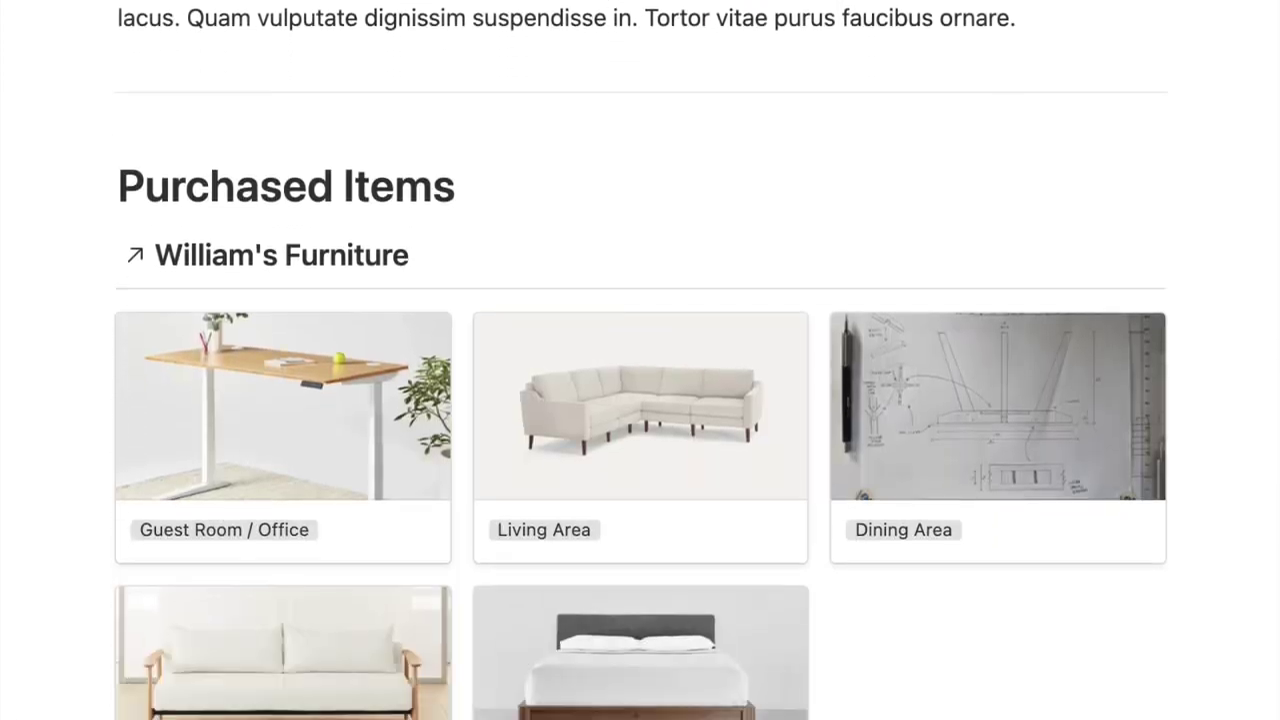
{"action": "scroll", "coordinate": [640, 360], "scroll_direction": "down", "scroll_amount": 5}
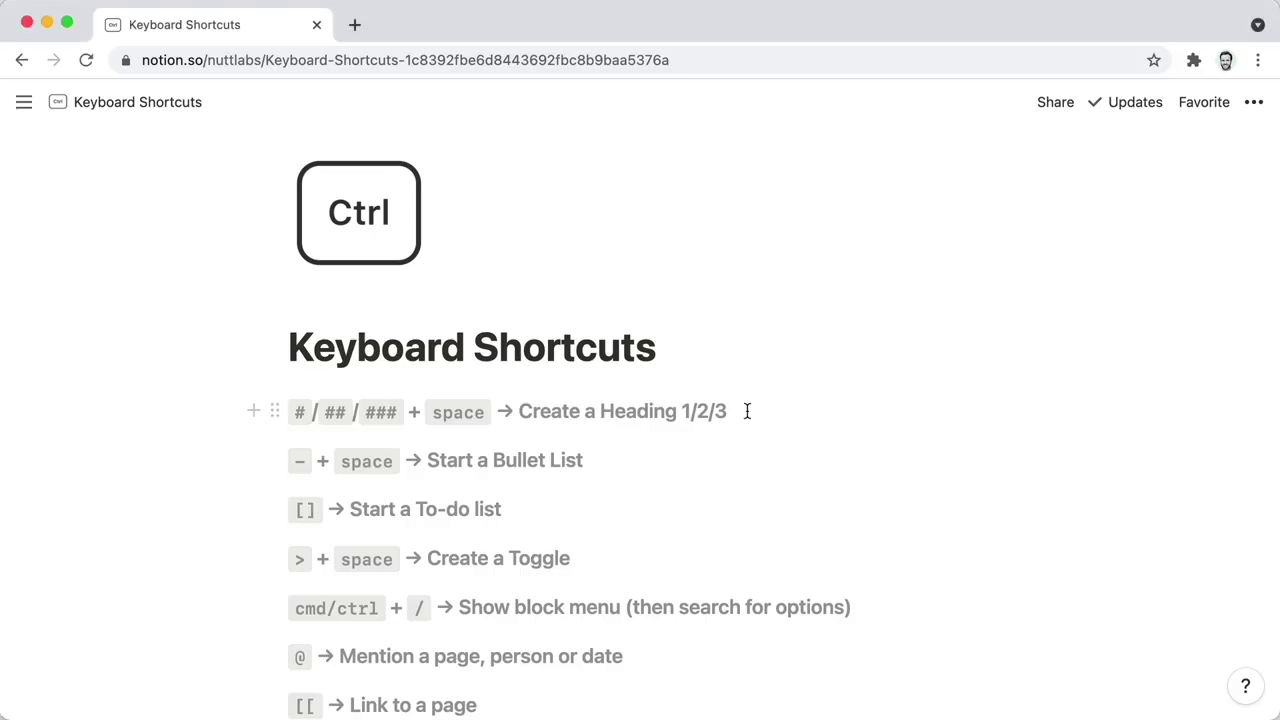
Add an empty heading below the "Create a Heading 1/2/3" line, switching it from Heading 1 to Heading 2 to Heading 3.
{"action": "key", "text": "Return"}
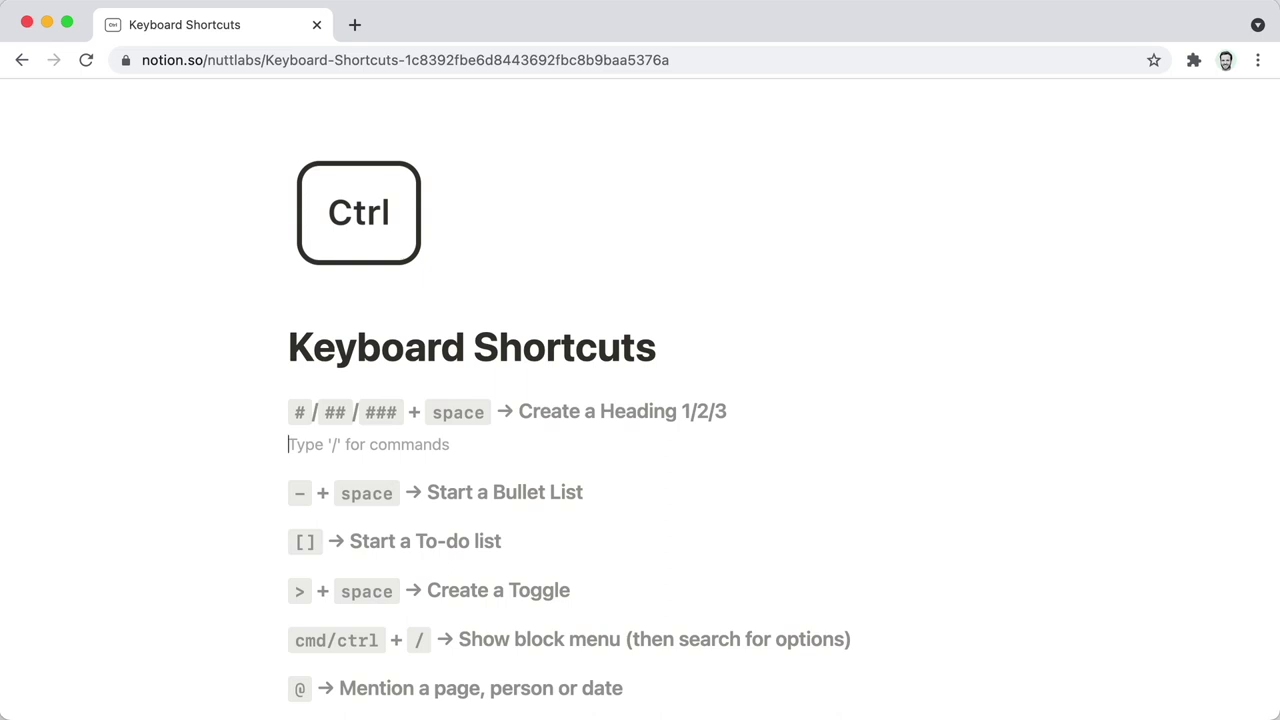
{"action": "type", "text": "# / "}
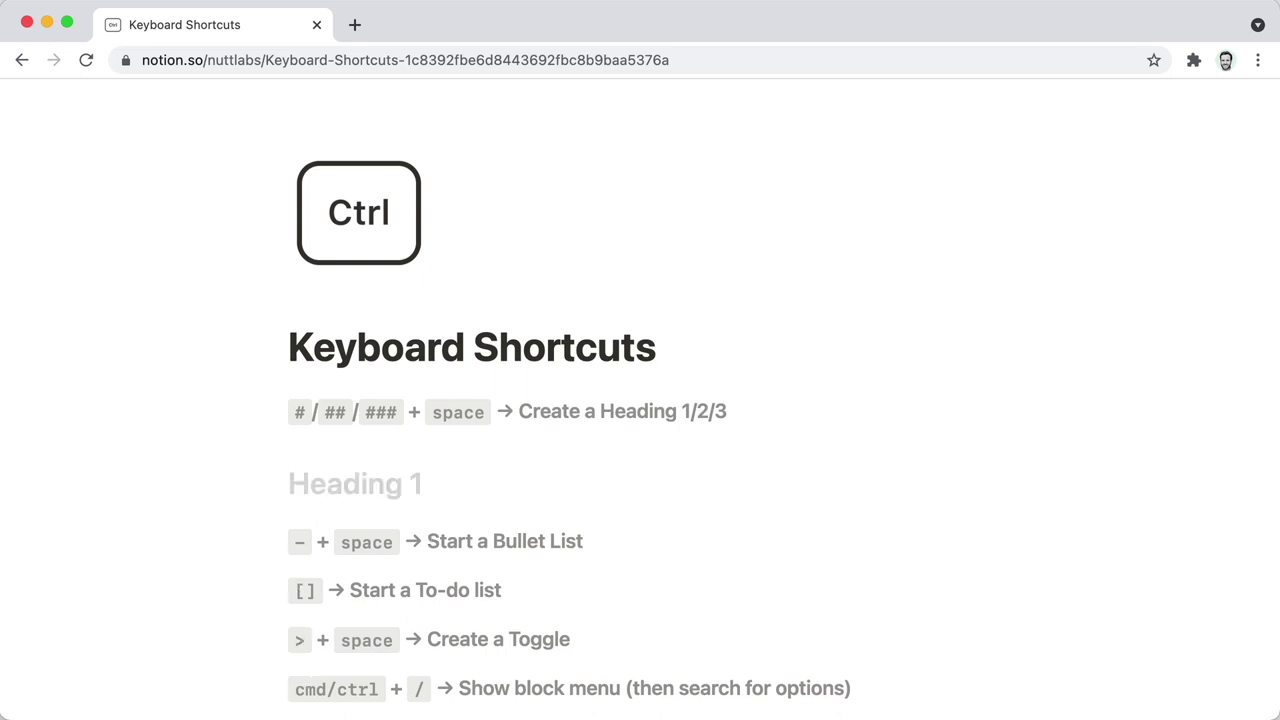
{"action": "type", "text": "## / "}
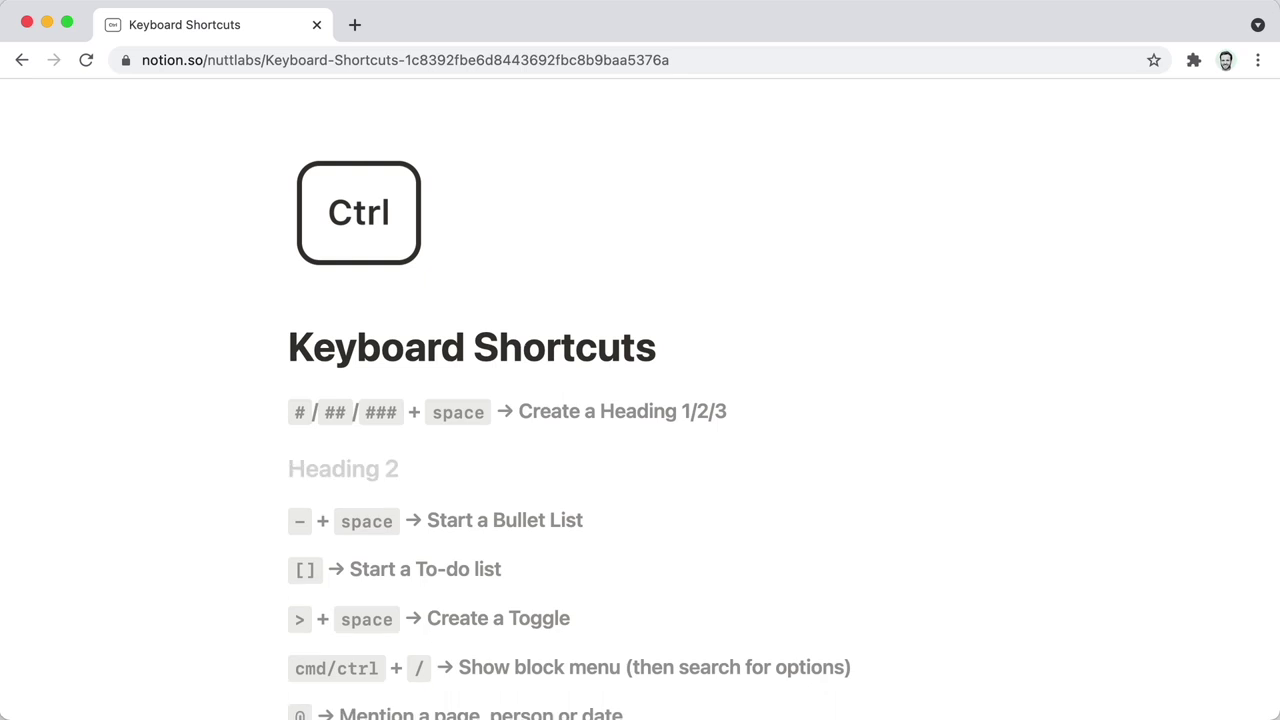
{"action": "type", "text": "###"}
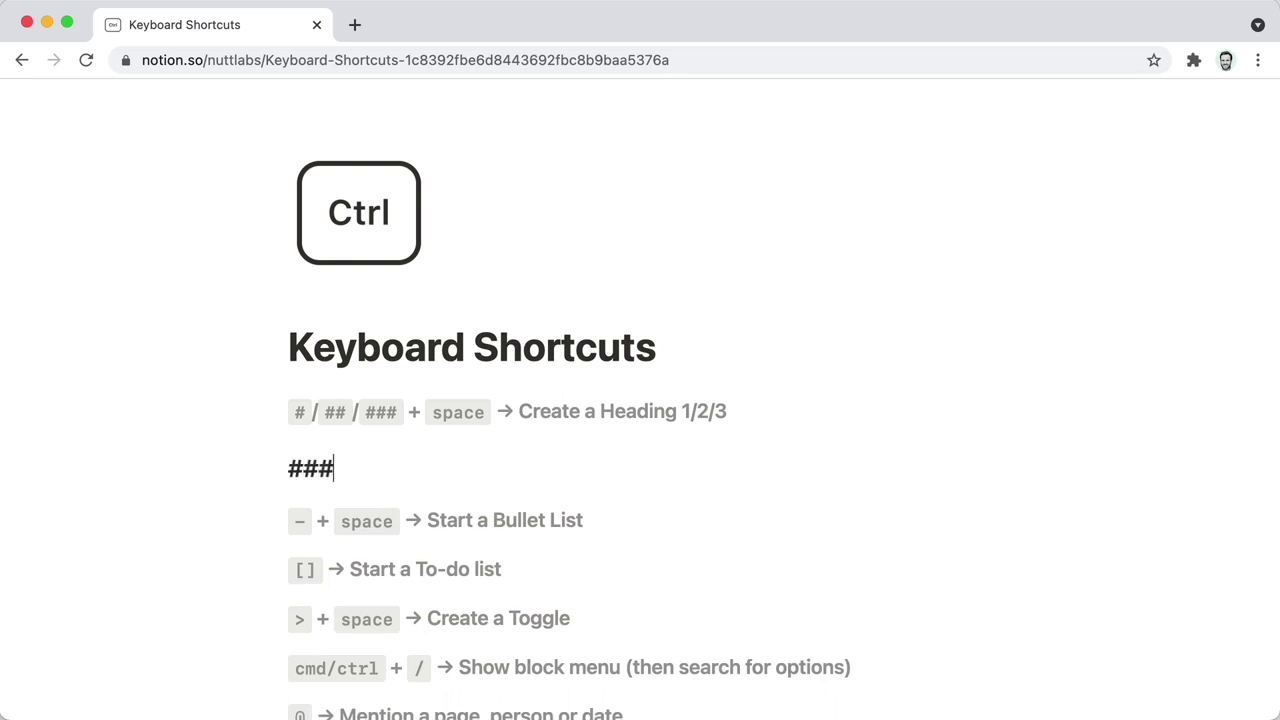
Create a bullet list with two items reading "Bullet" below the "Start a Bullet List" line.
{"action": "left_click", "coordinate": [644, 510]}
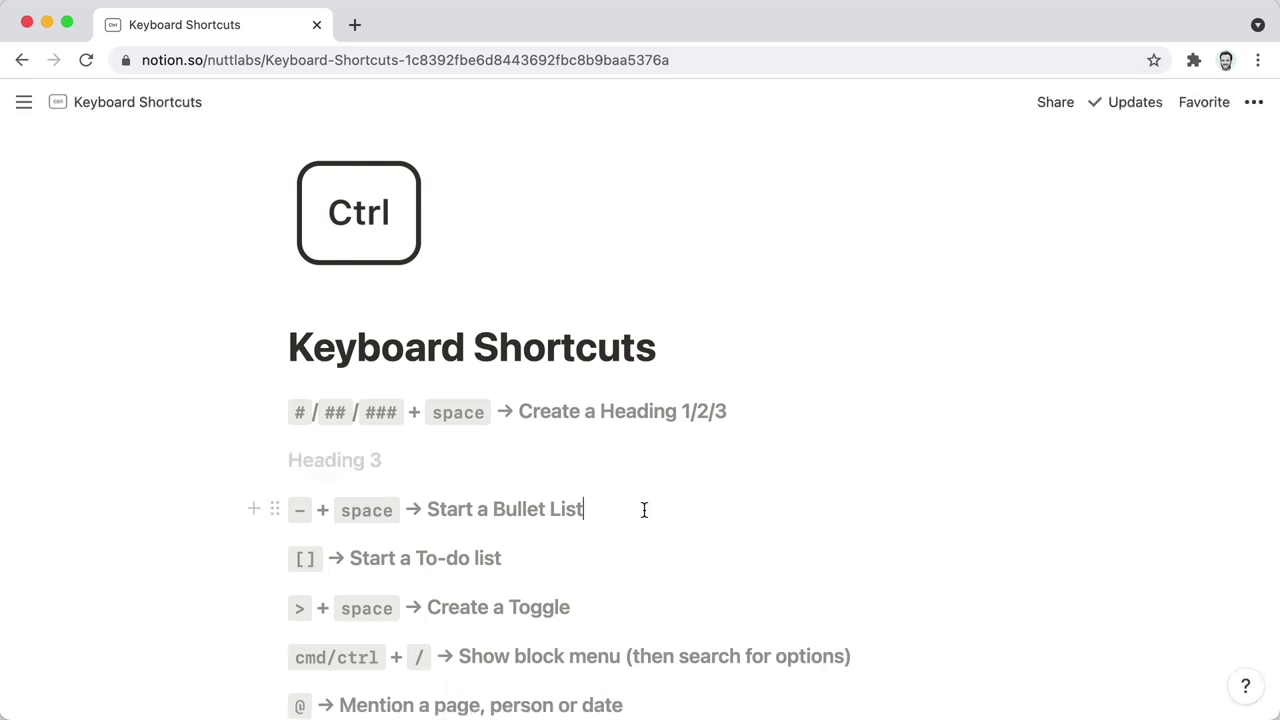
{"action": "key", "text": "Return"}
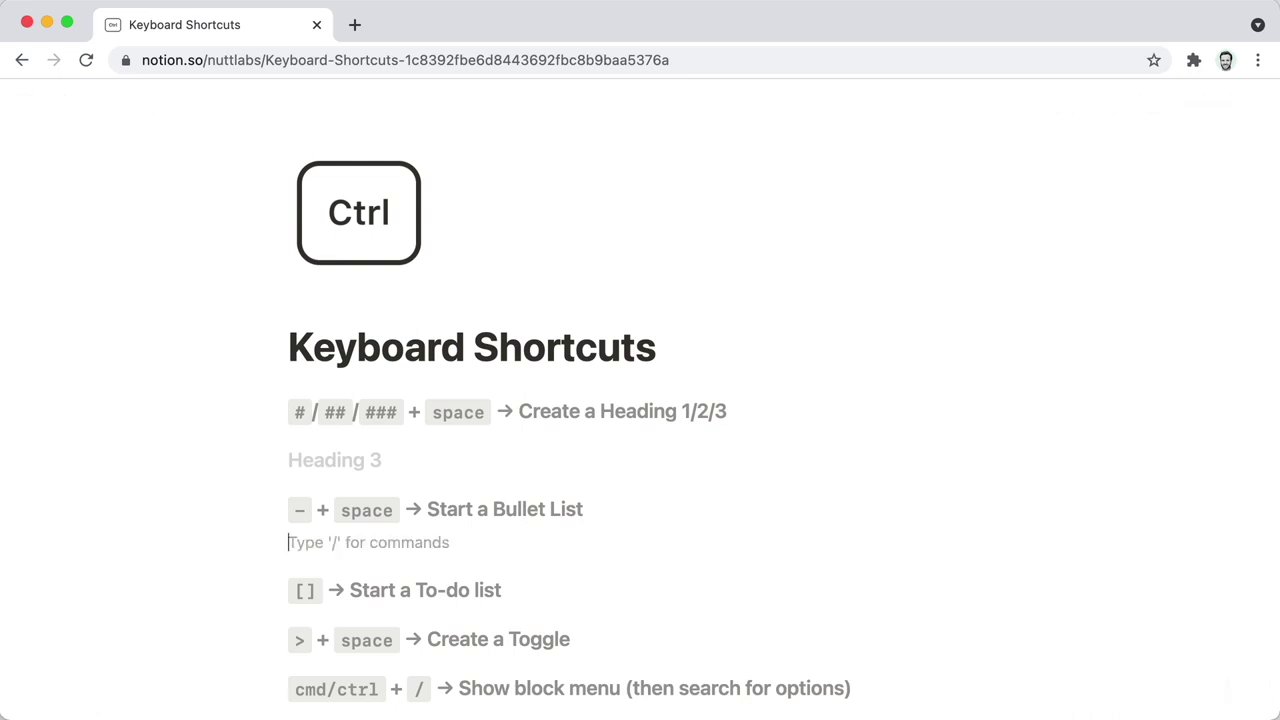
{"action": "type", "text": "-"}
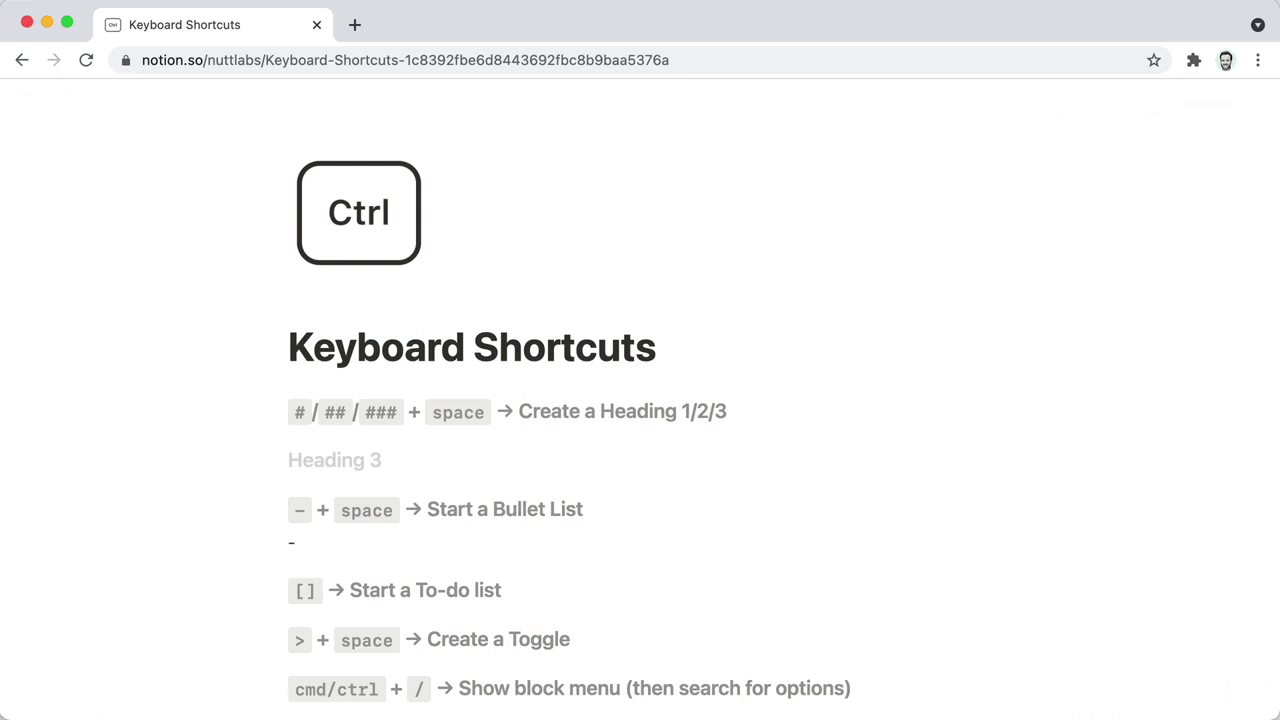
{"action": "type", "text": " Bullet"}
{"action": "key", "text": "Return"}
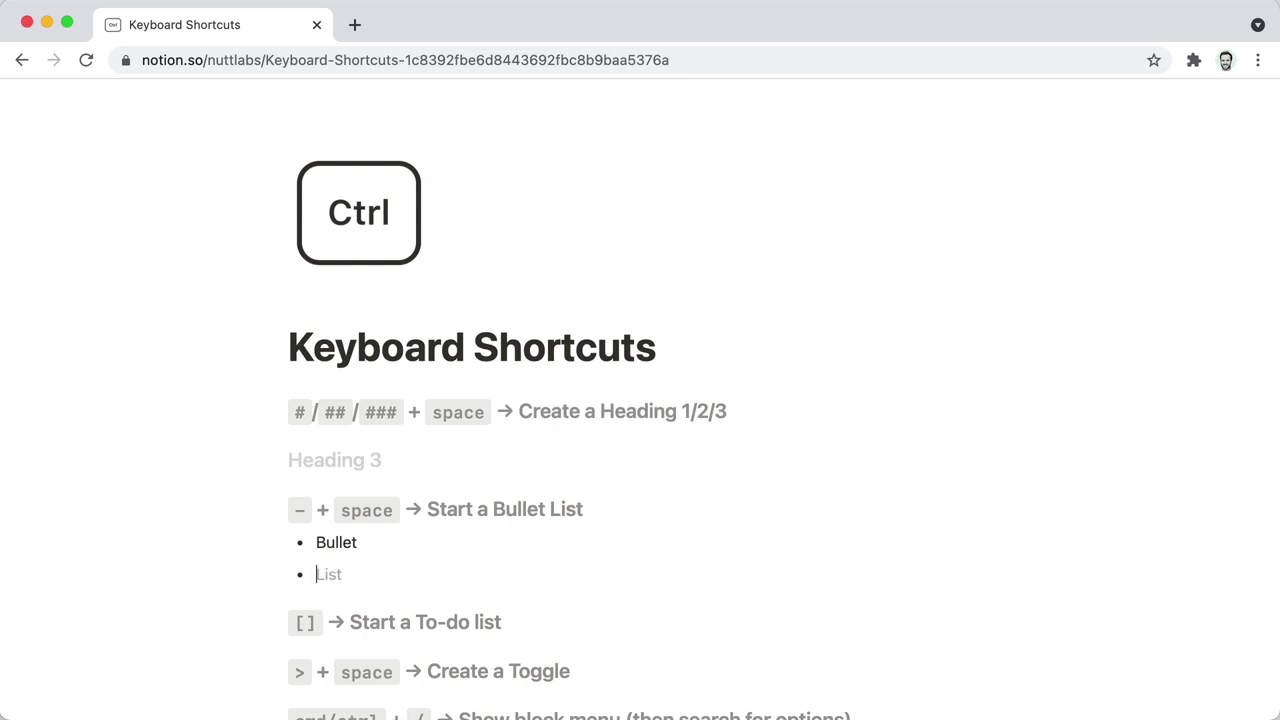
{"action": "type", "text": "Bullet"}
Create a to-do list with two items reading "To-do" below the "Start a To-do list" line.
{"action": "scroll", "coordinate": [564, 585], "scroll_direction": "down", "scroll_amount": 1}
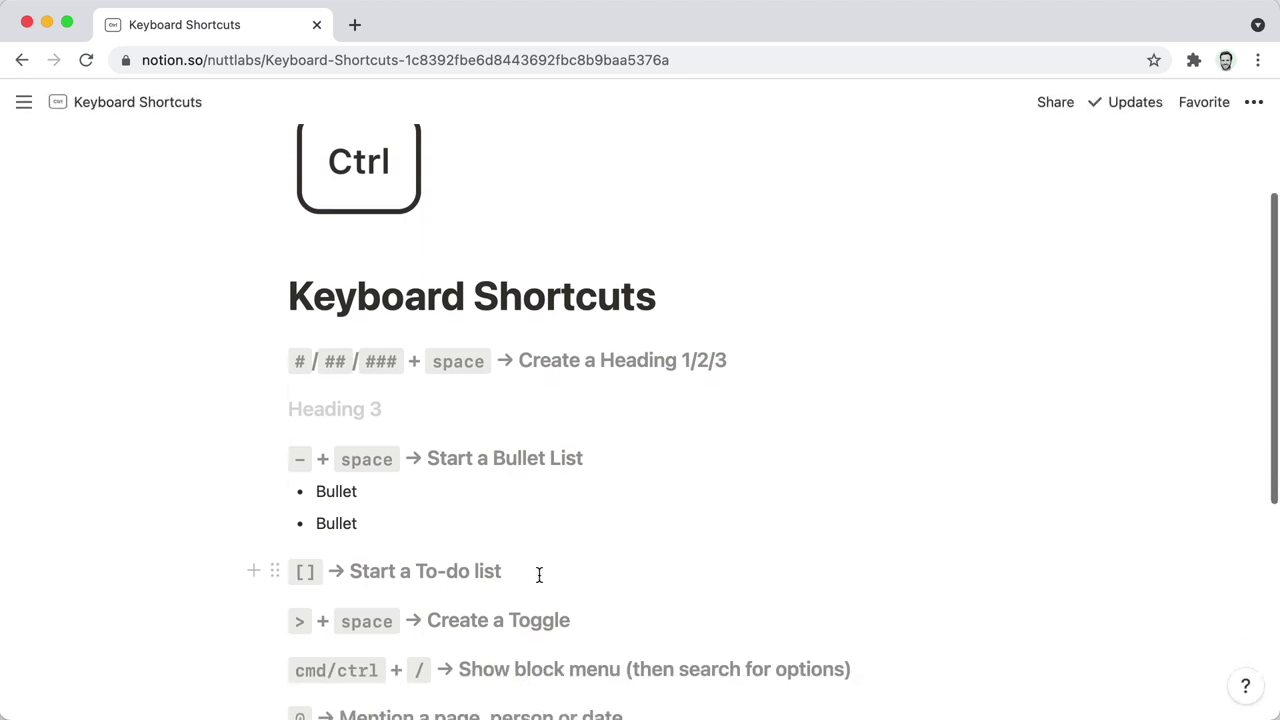
{"action": "left_click", "coordinate": [538, 575]}
{"action": "key", "text": "Return"}
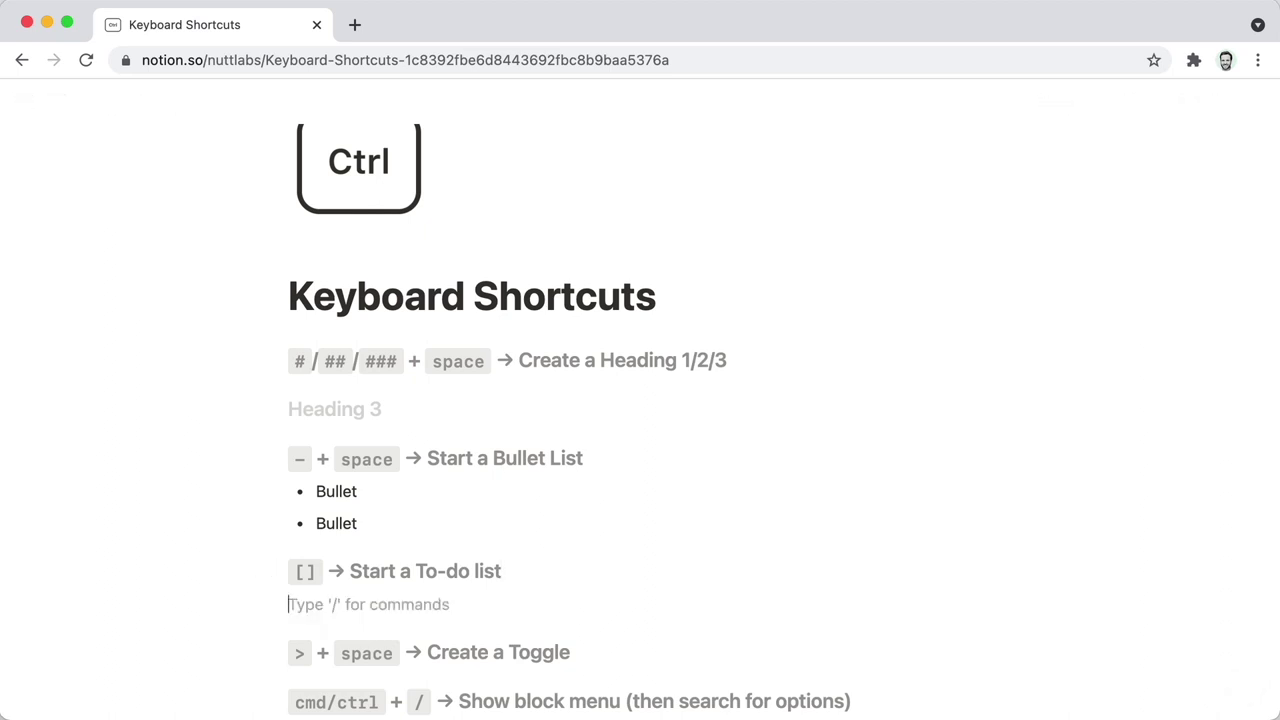
{"action": "type", "text": "[]To"}
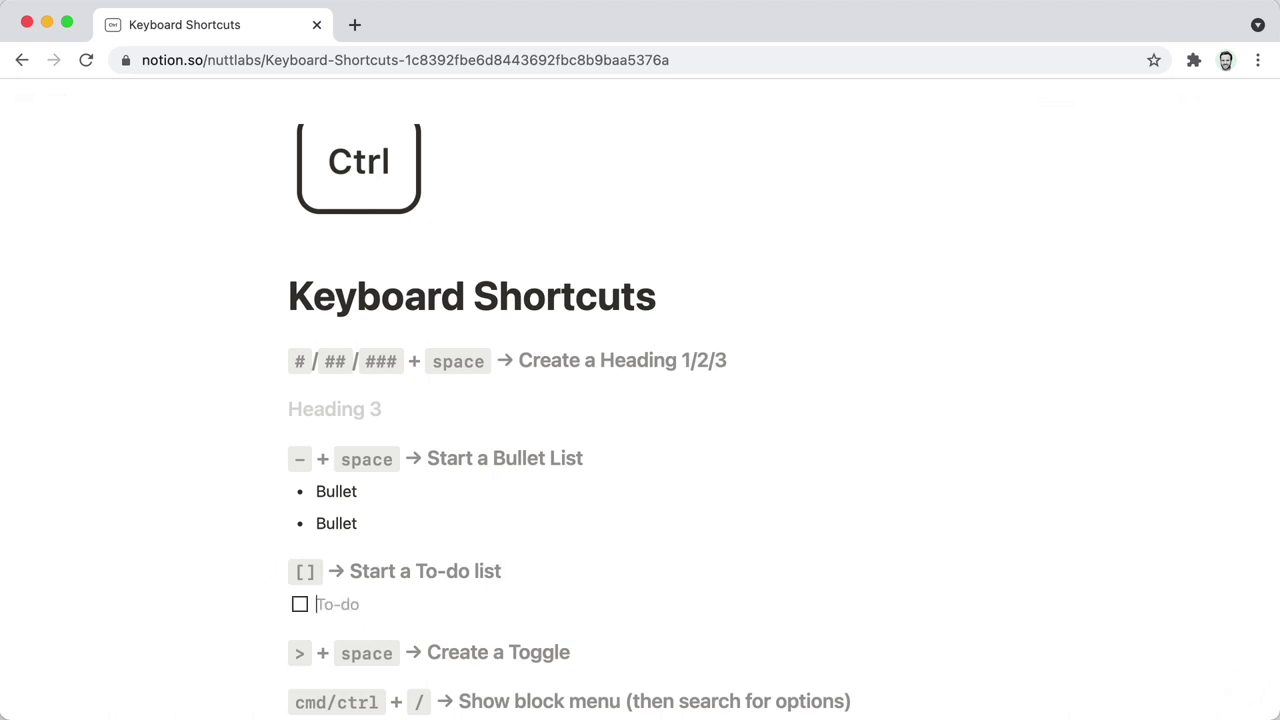
{"action": "type", "text": "-do"}
{"action": "key", "text": "Return"}
{"action": "type", "text": "To-do"}
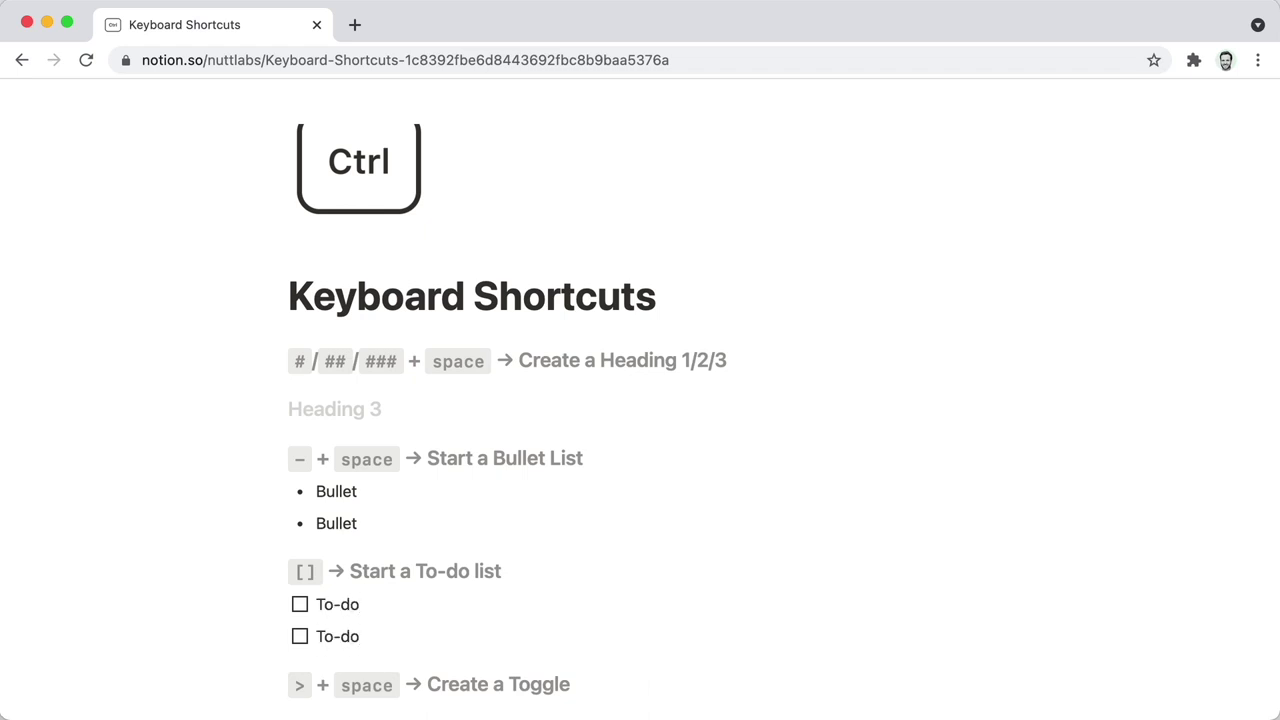
Create an expanded toggle named "Toggle" containing the text "Contents..." below the "Create a Toggle" line.
{"action": "scroll", "coordinate": [626, 569], "scroll_direction": "down", "scroll_amount": 3}
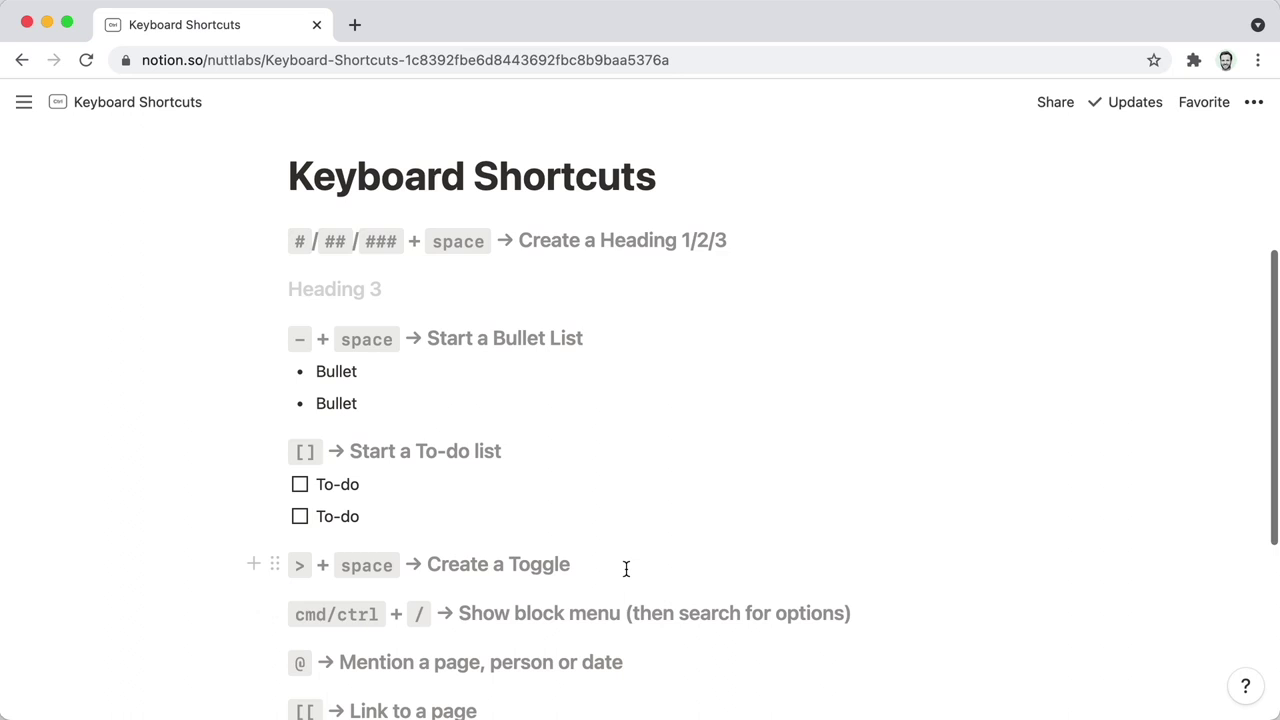
{"action": "left_click", "coordinate": [626, 569]}
{"action": "key", "text": "Return"}
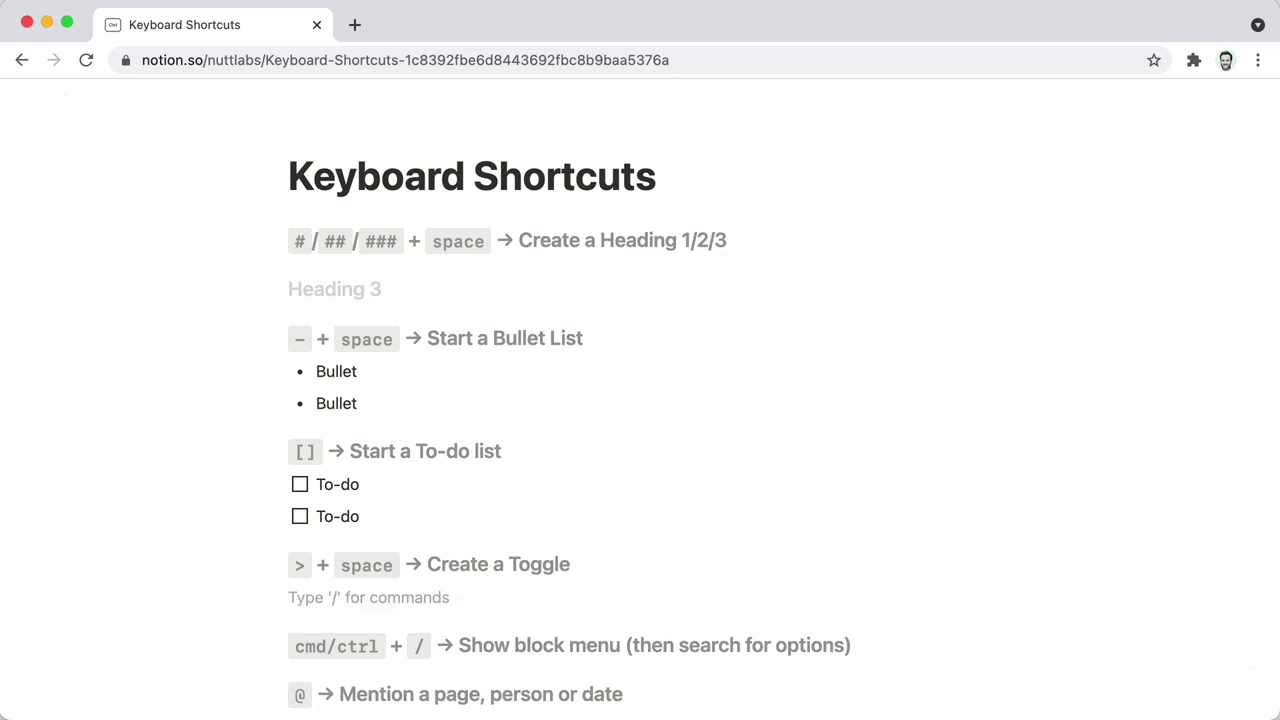
{"action": "type", "text": "> "}
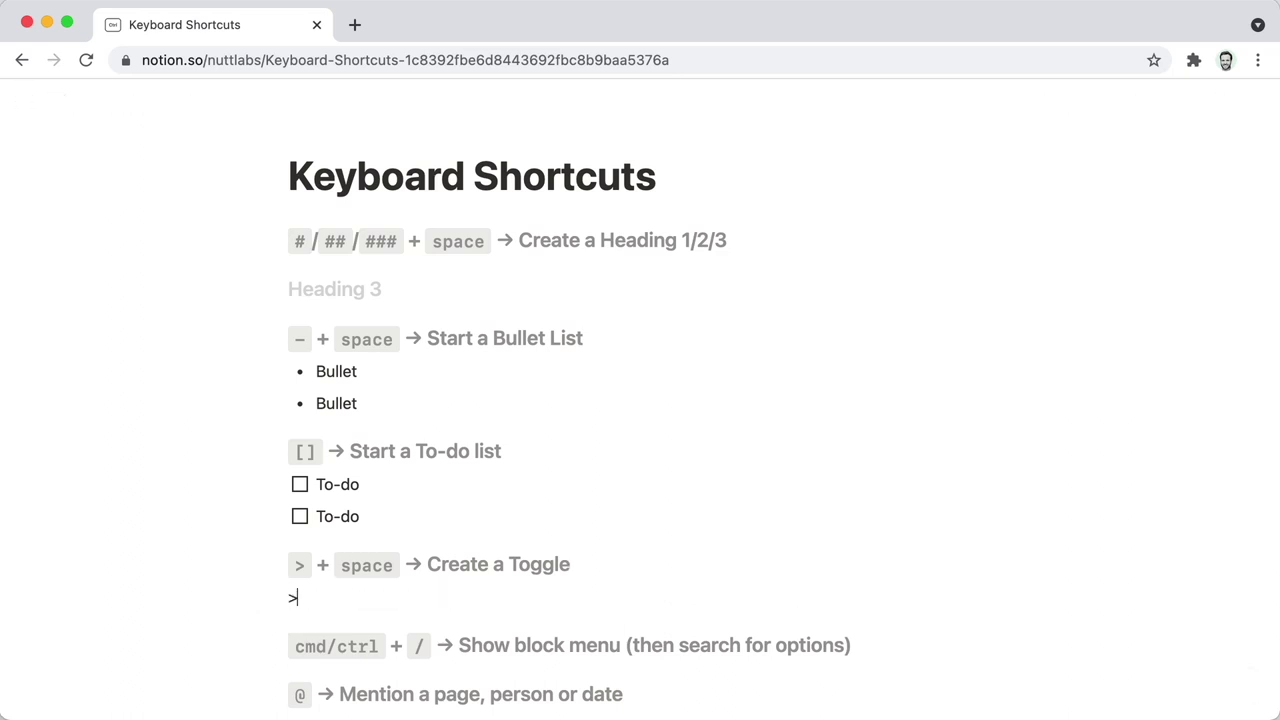
{"action": "type", "text": "Toggle"}
{"action": "key", "text": "super+Return"}
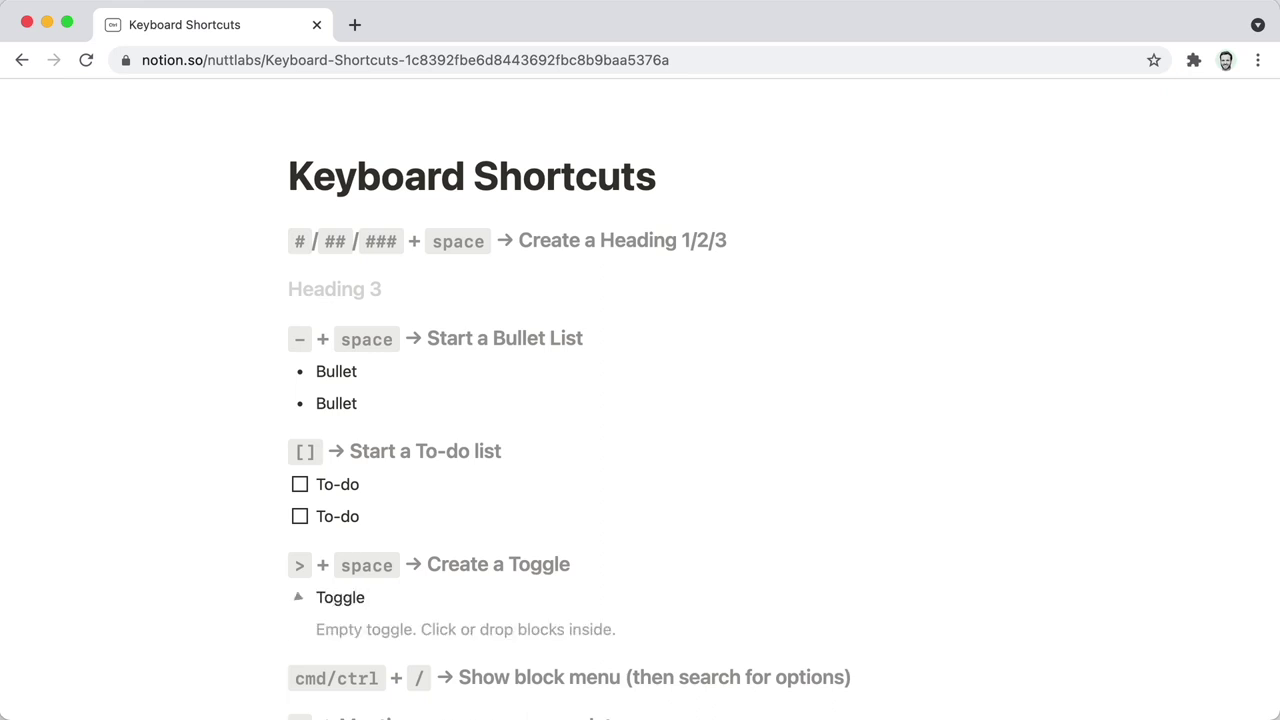
{"action": "left_click", "coordinate": [318, 629]}
{"action": "type", "text": "C"}
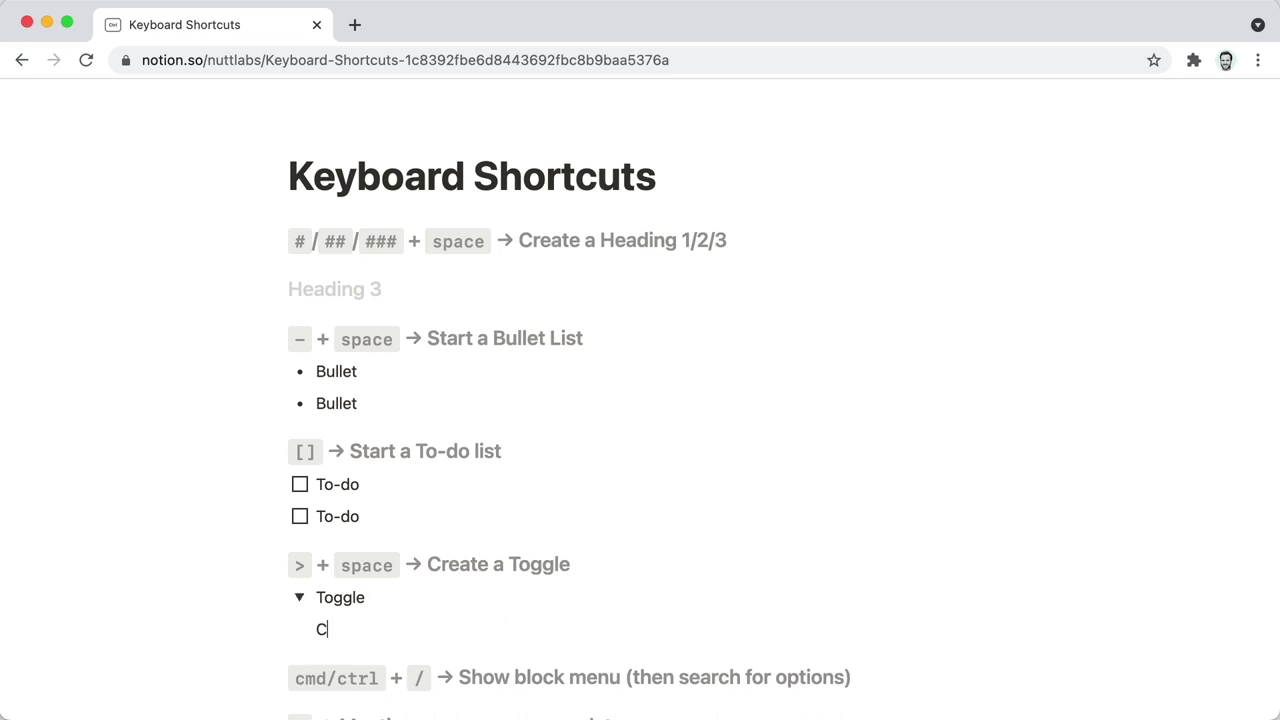
{"action": "type", "text": "ontents..."}
Add a level 1 heading reading "Heading 1" below the "Show block menu" line.
{"action": "scroll", "coordinate": [685, 550], "scroll_direction": "down", "scroll_amount": 3}
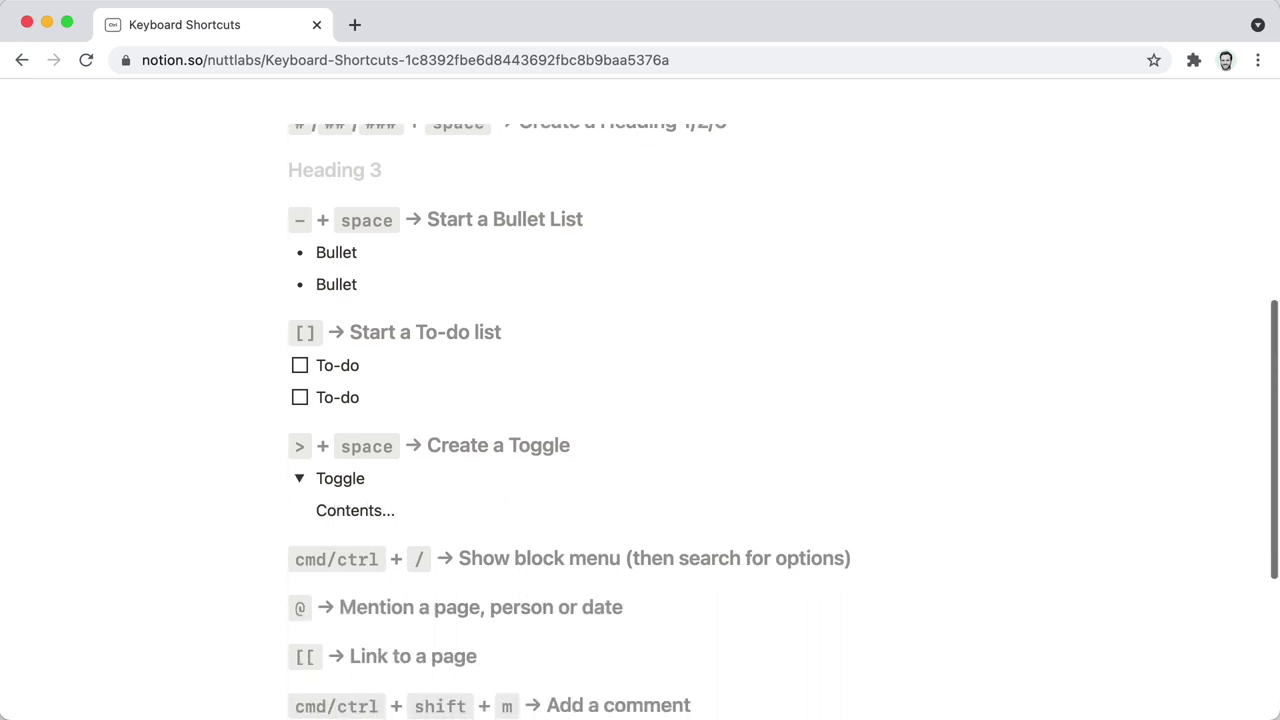
{"action": "left_click", "coordinate": [869, 528]}
{"action": "key", "text": "Return"}
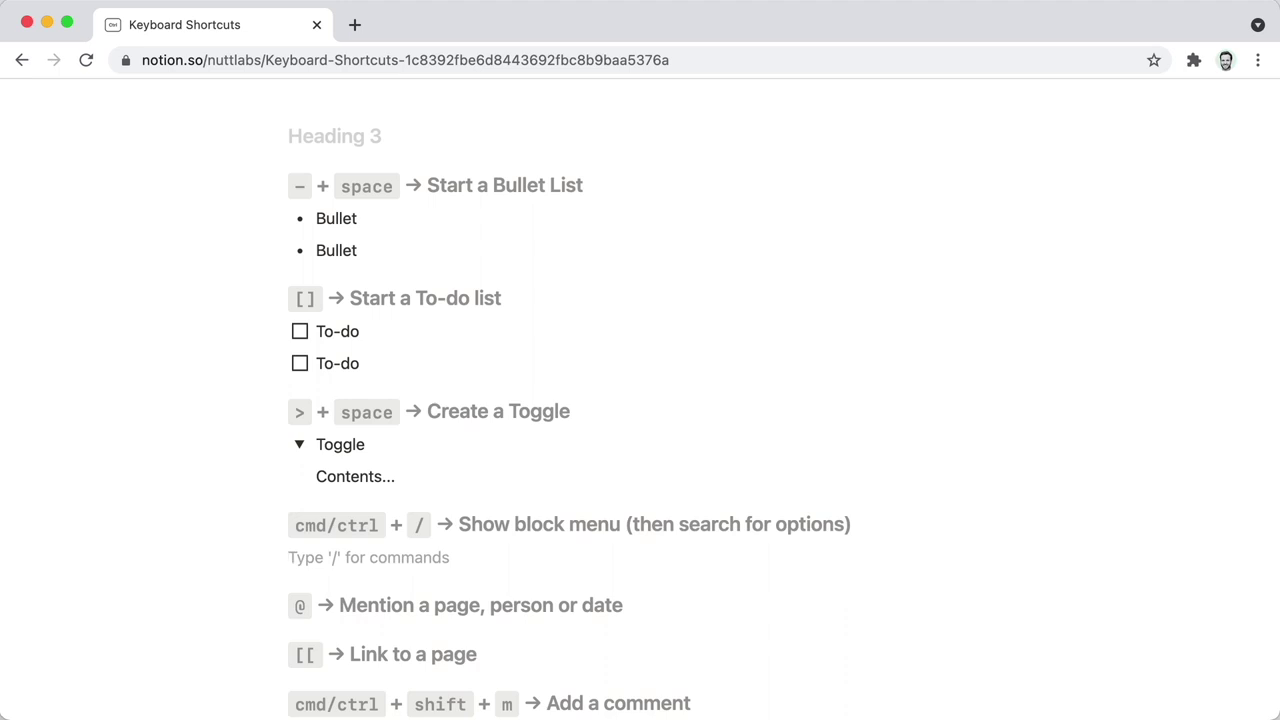
{"action": "type", "text": "# Heading 1"}
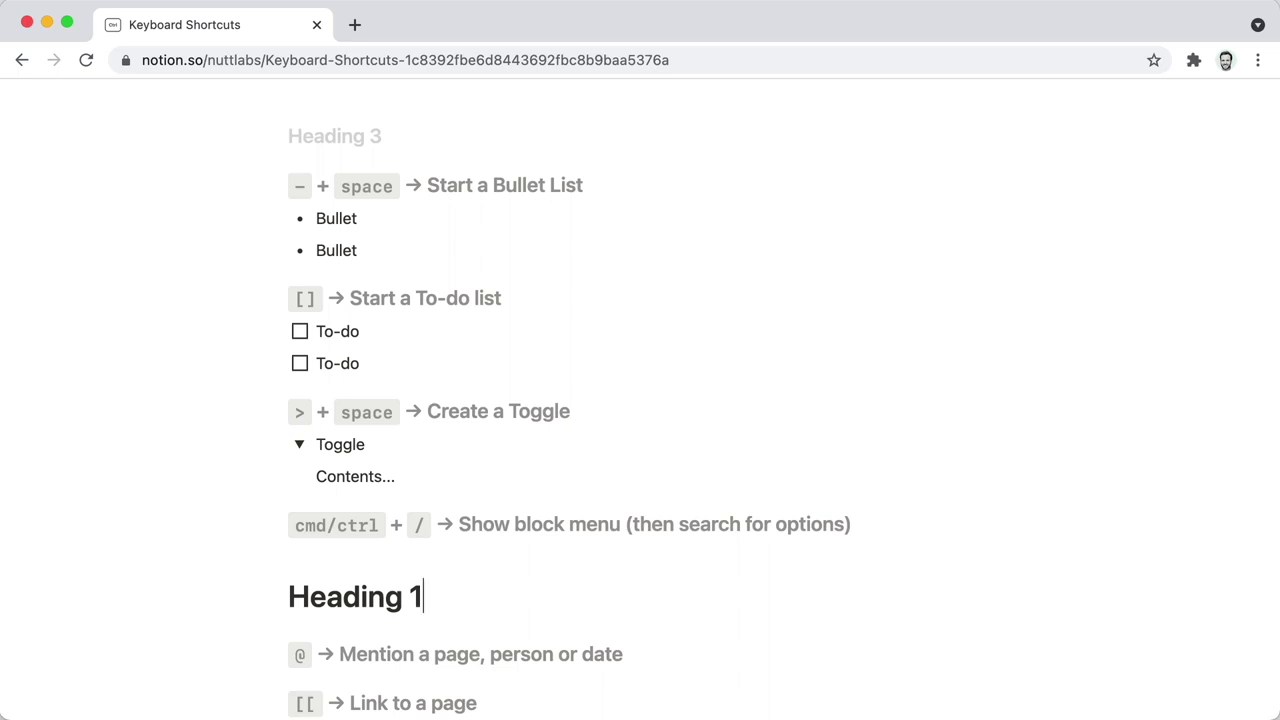
Apply a yellow background to the "Heading 1" block by searching its block actions for "yellow back".
{"action": "key", "text": "super+slash"}
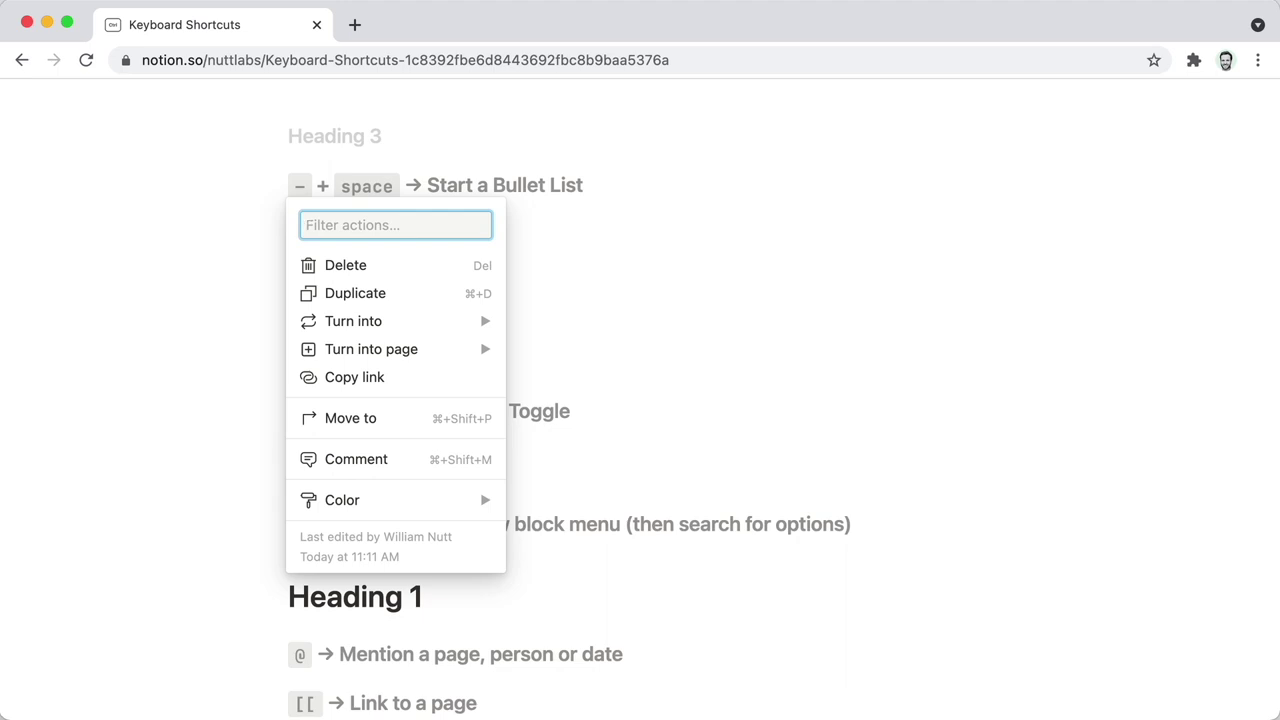
{"action": "type", "text": "yellow"}
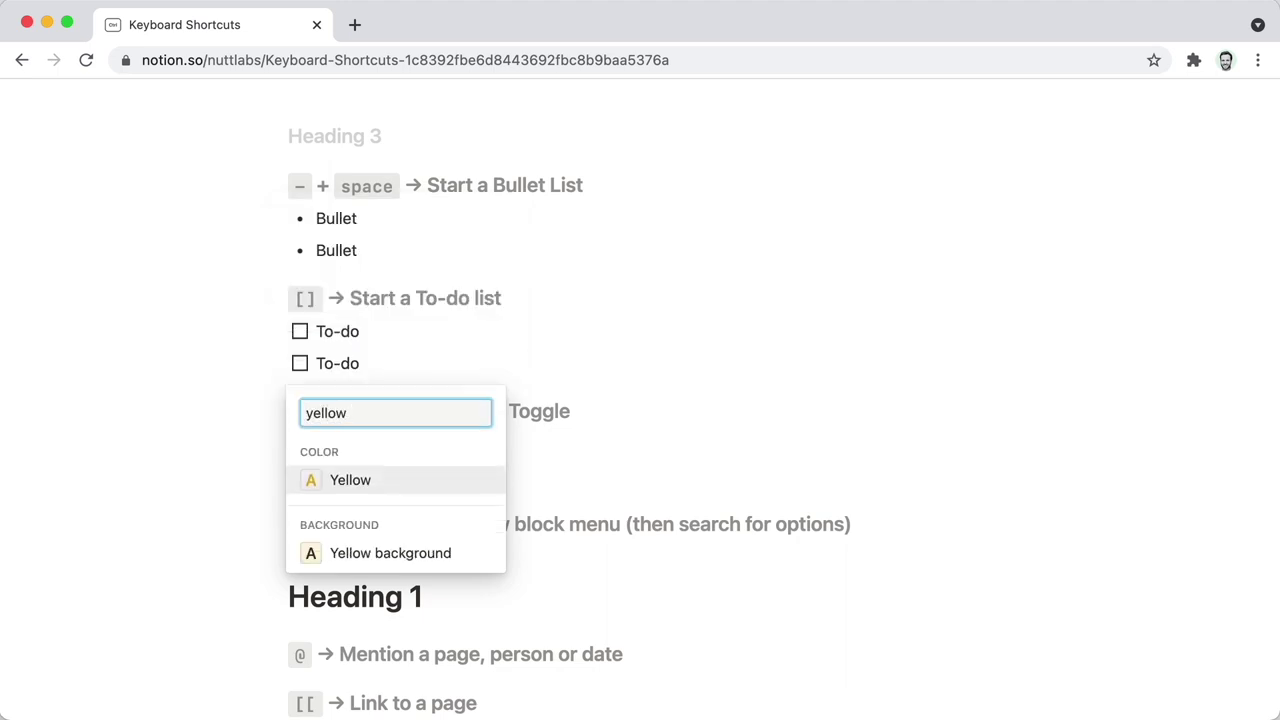
{"action": "type", "text": " back"}
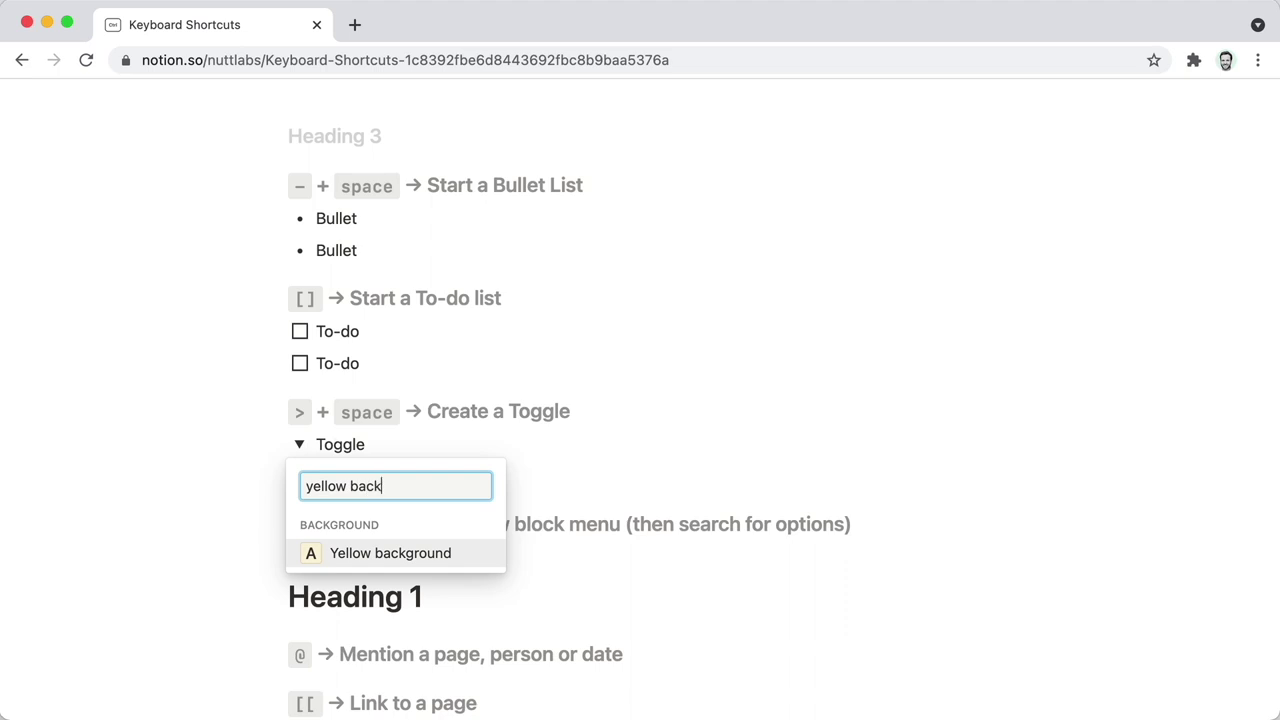
{"action": "key", "text": "Return"}
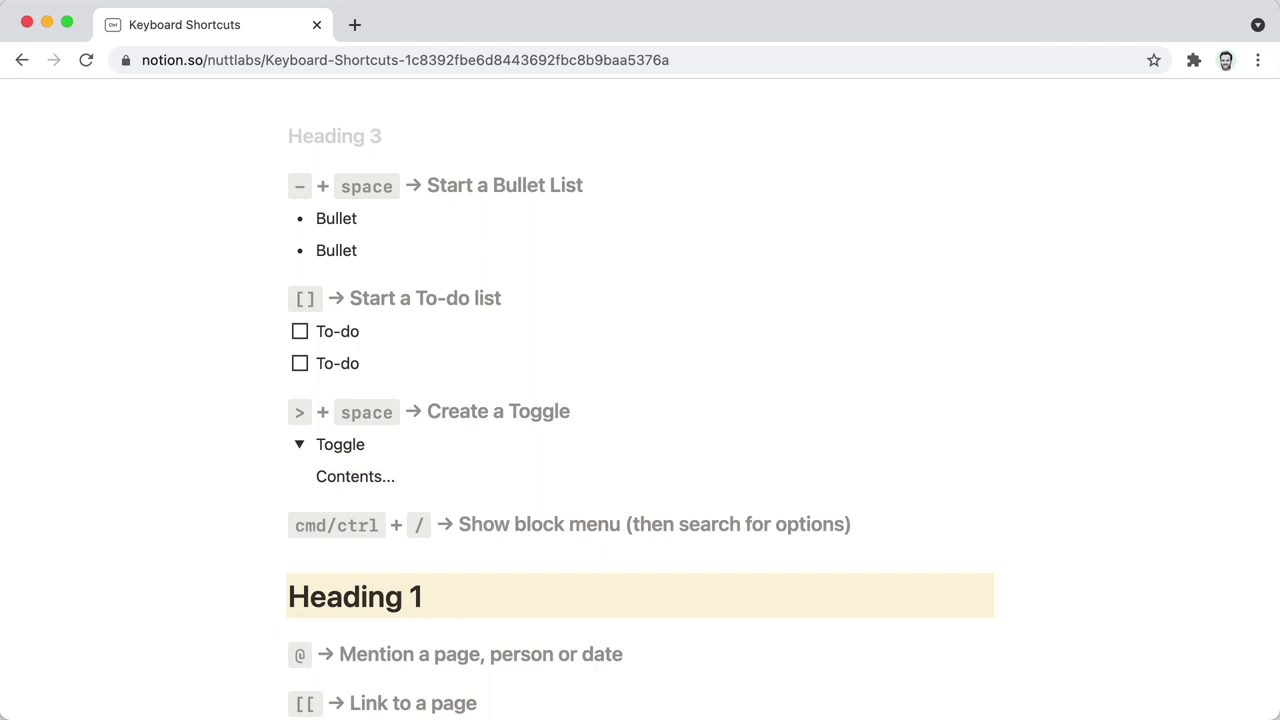
Insert an empty line below the "Mention a page, person or date" line.
{"action": "scroll", "coordinate": [640, 400], "scroll_direction": "down", "scroll_amount": 3}
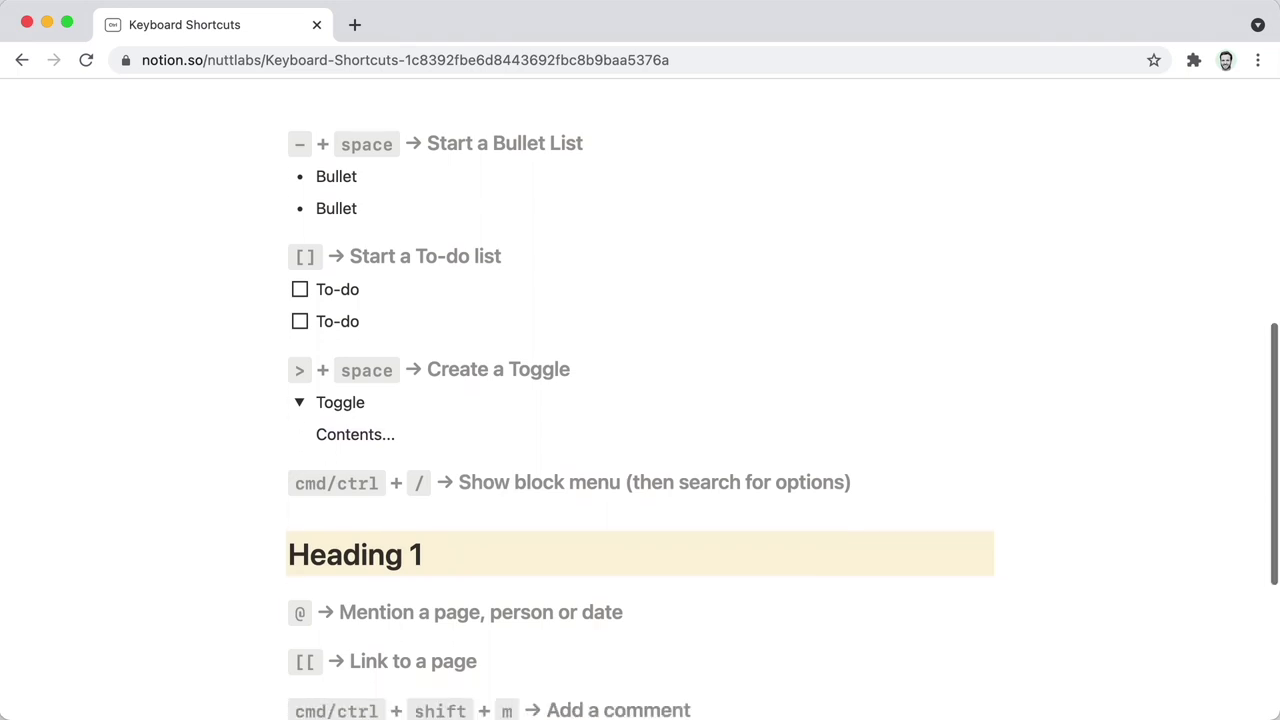
{"action": "scroll", "coordinate": [660, 519], "scroll_direction": "down", "scroll_amount": 2}
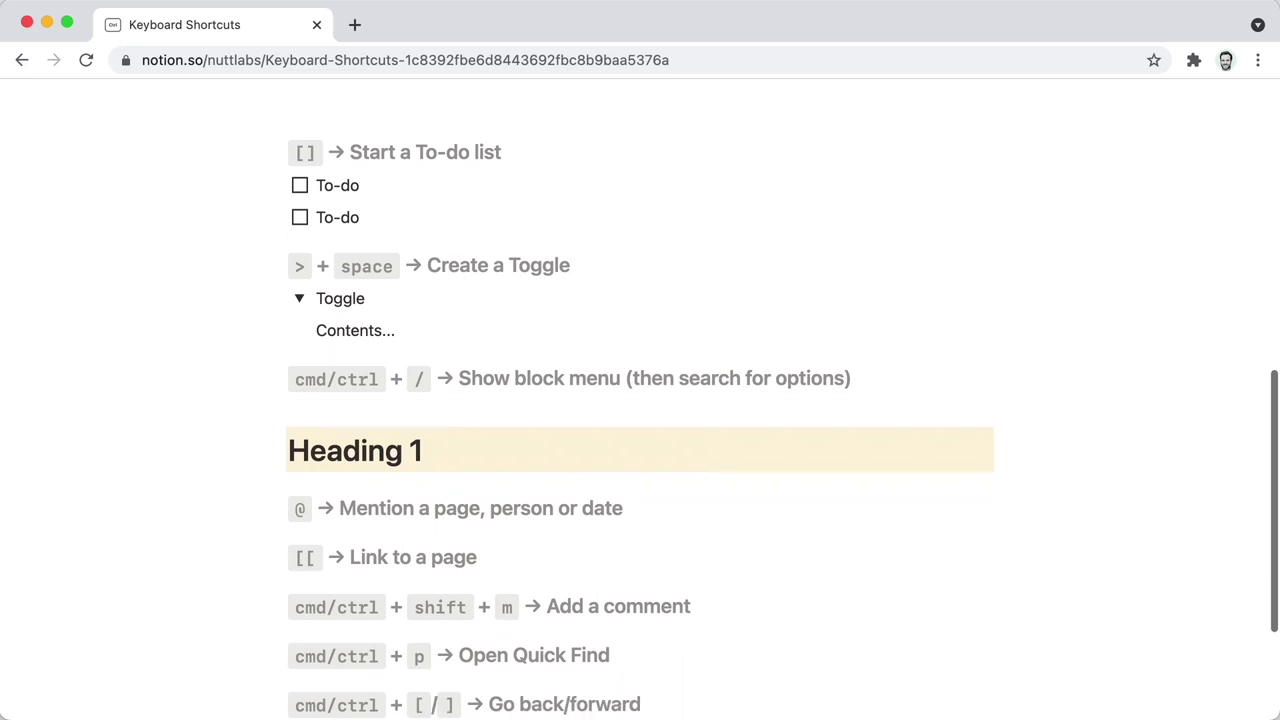
{"action": "left_click", "coordinate": [660, 510]}
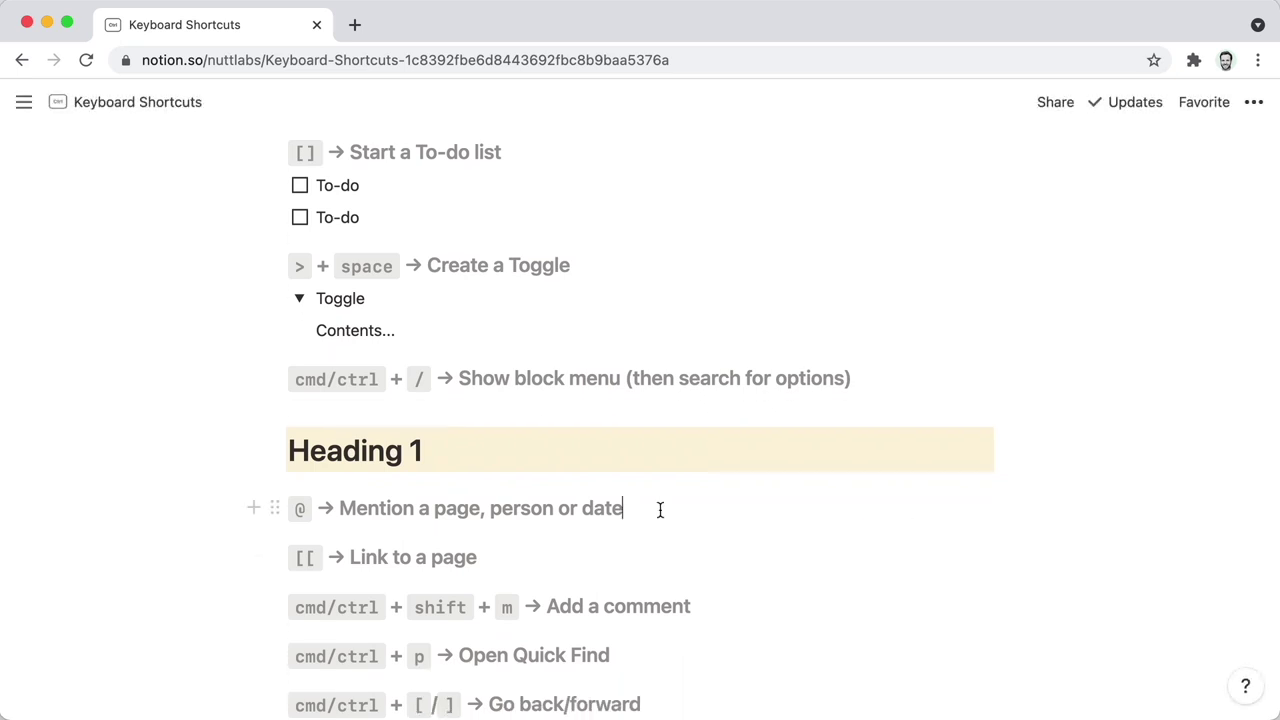
{"action": "key", "text": "Return"}
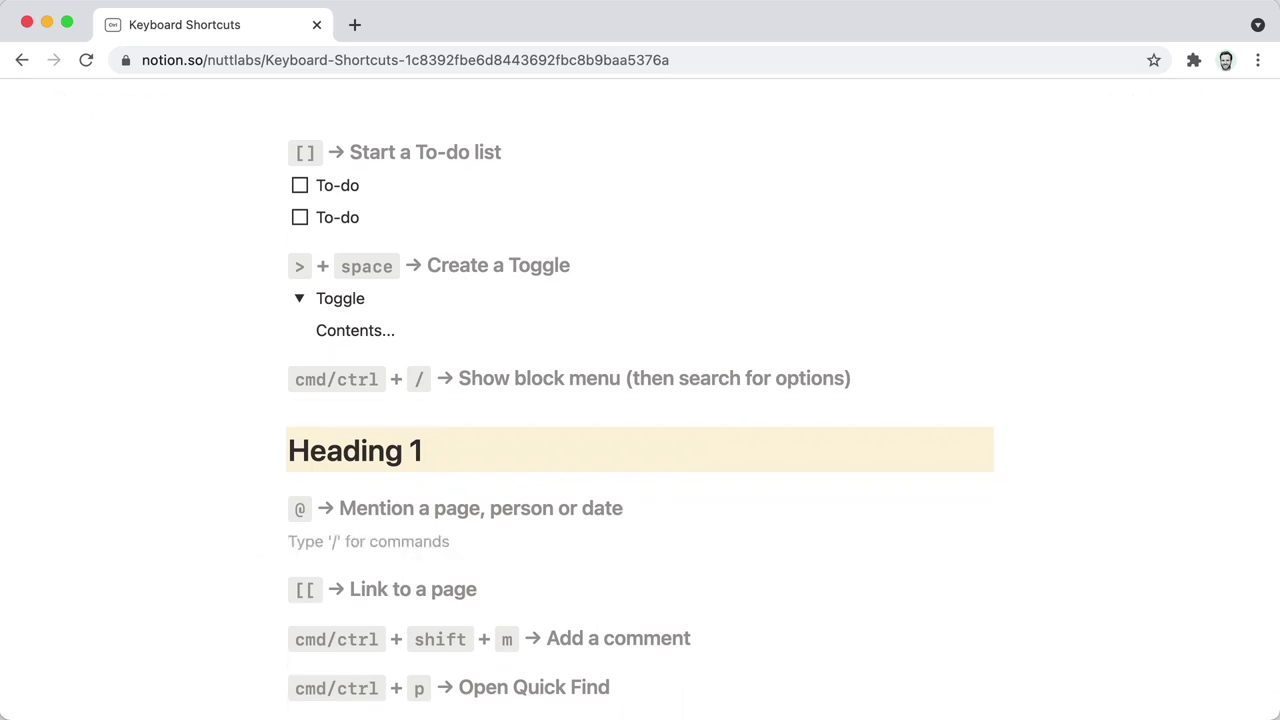
Mention the first person in the people suggestions on the empty line.
{"action": "type", "text": "@"}
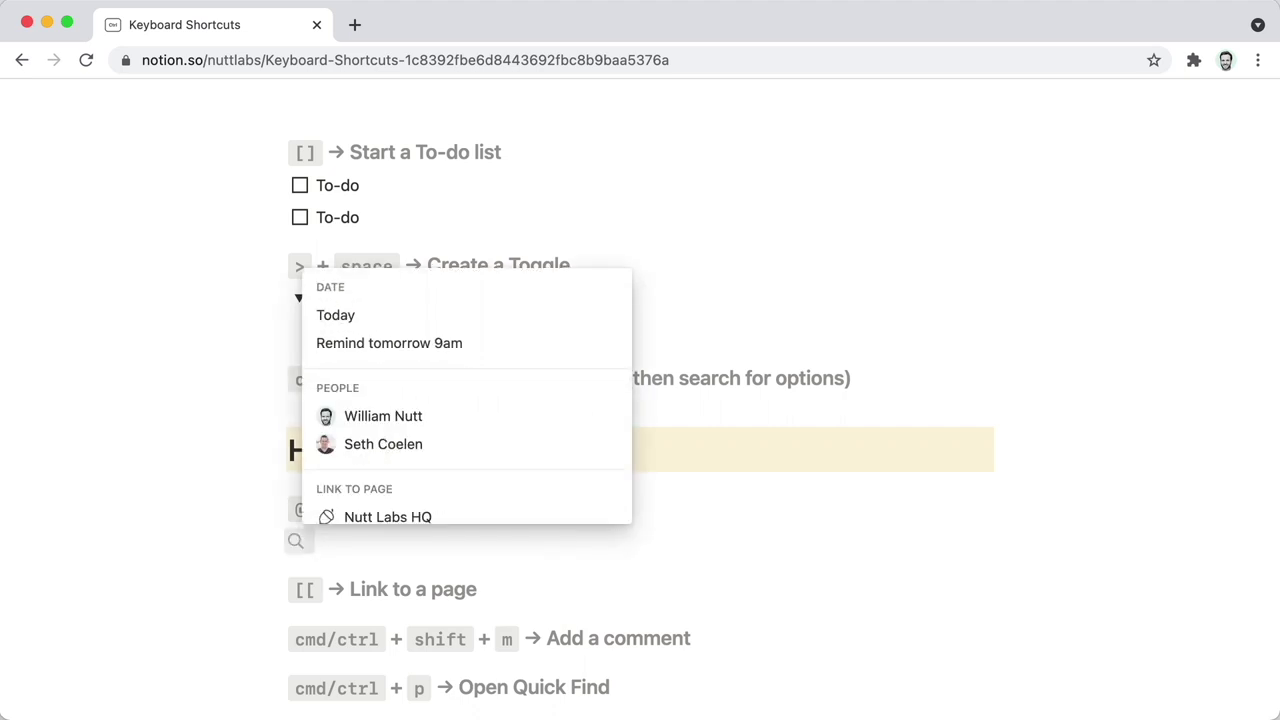
{"action": "key", "text": "Down"}
{"action": "key", "text": "Down"}
{"action": "key", "text": "Down"}
{"action": "key", "text": "Down"}
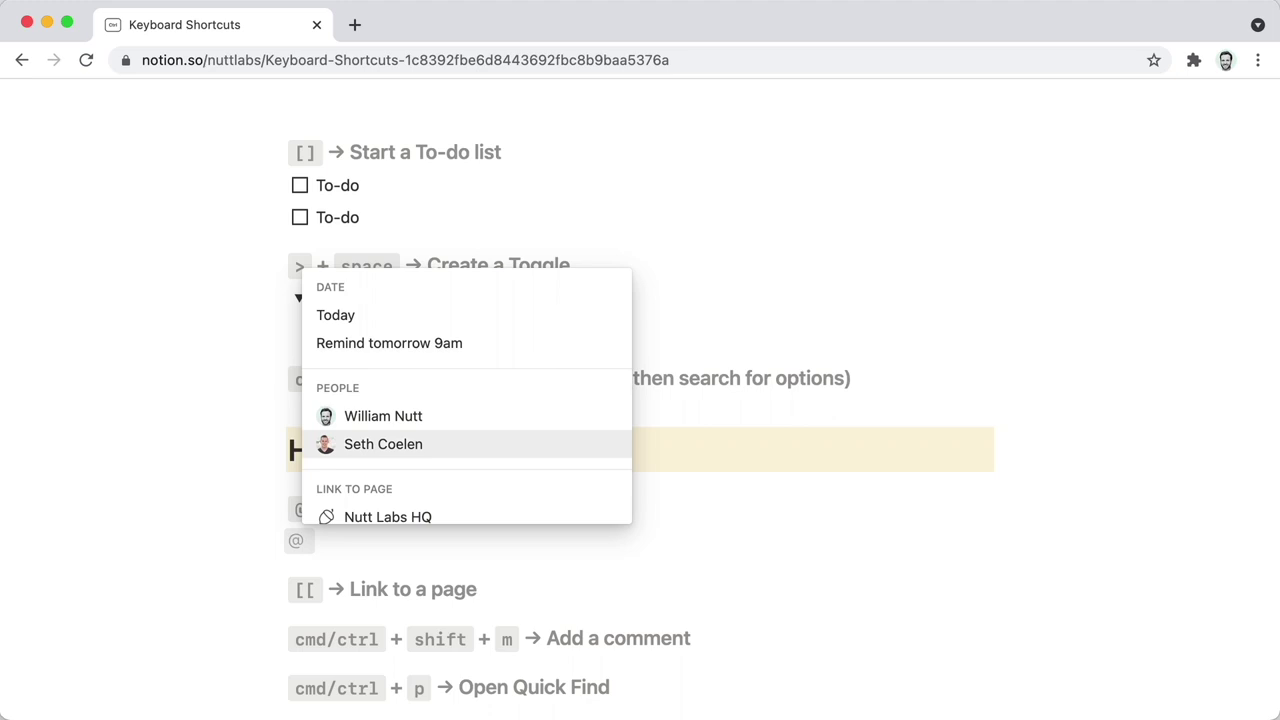
{"action": "key", "text": "Up"}
{"action": "key", "text": "Return"}
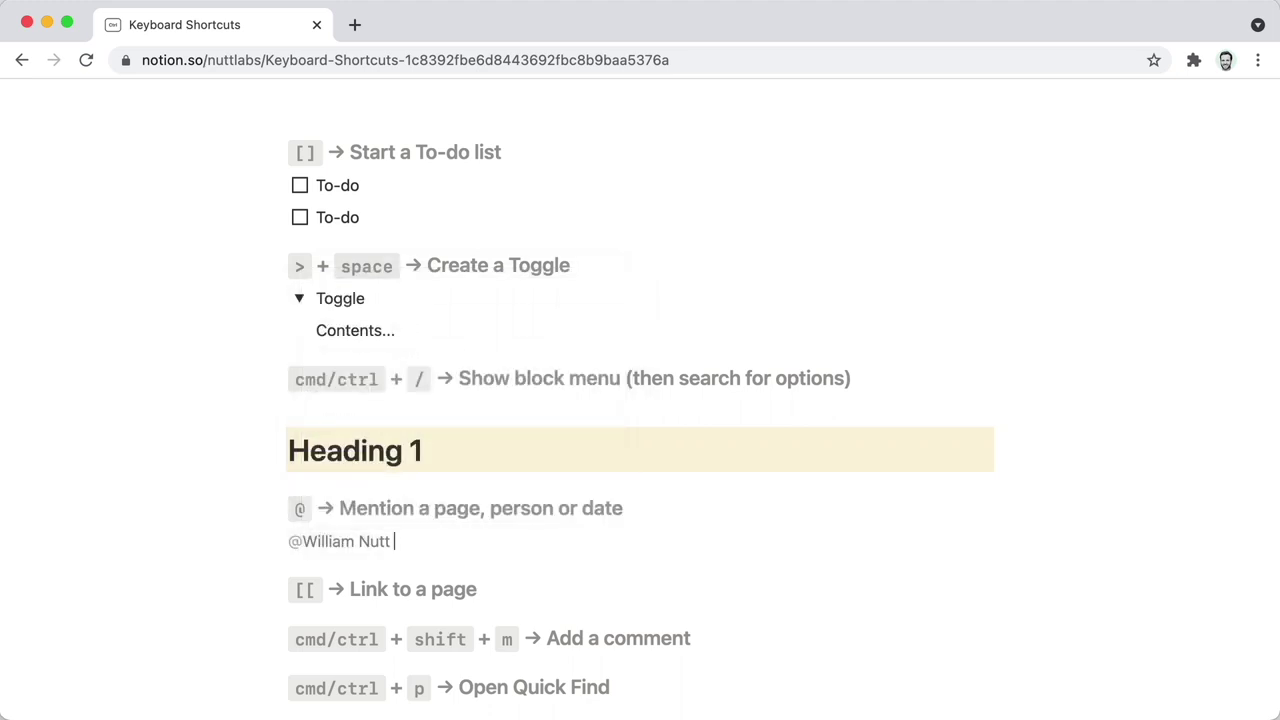
Delete the person mention from the line.
{"action": "key", "text": "BackSpace"}
{"action": "key", "text": "BackSpace"}
{"action": "key", "text": "Return"}
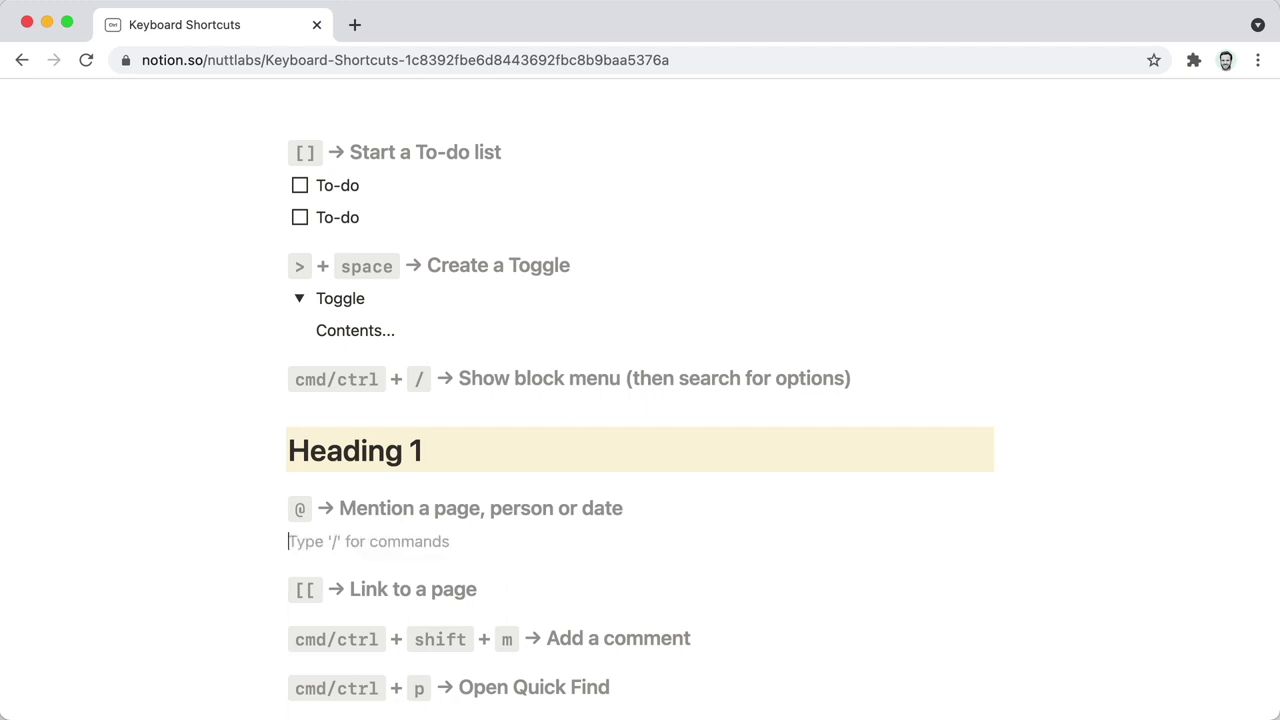
Insert a date mention for next Saturday on the empty line below "Mention a page, person or date".
{"action": "type", "text": "@"}
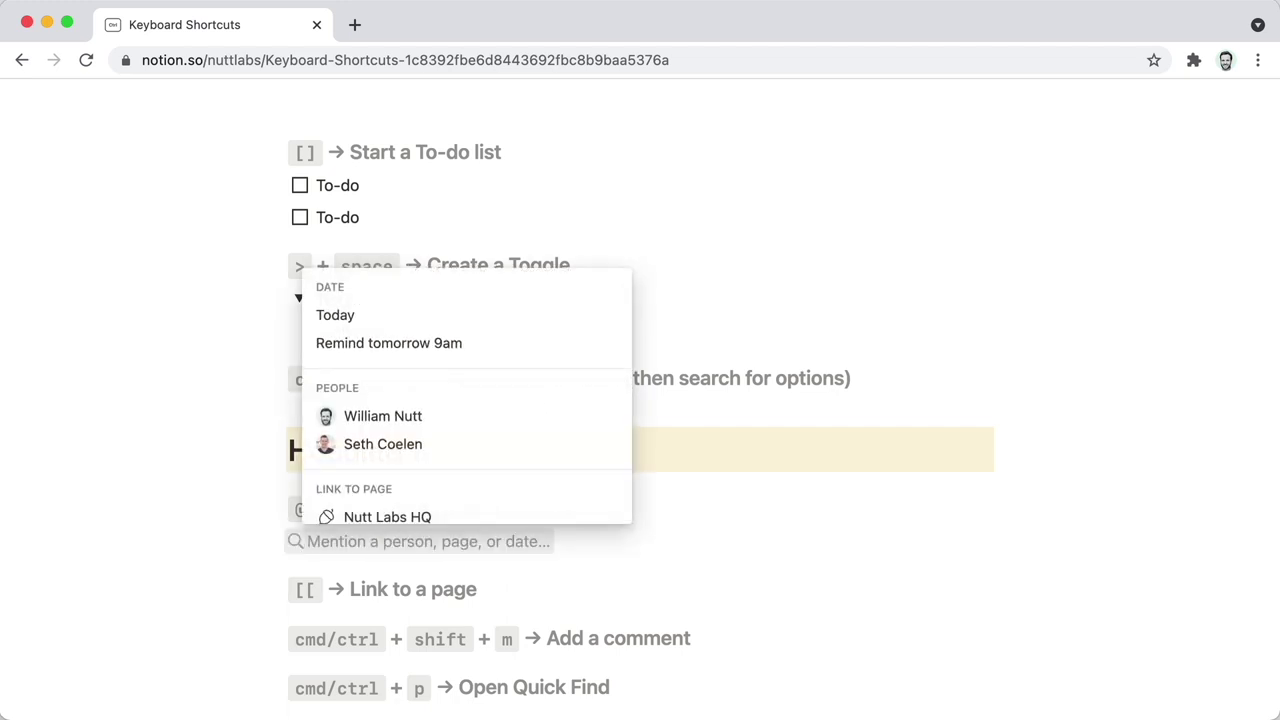
{"action": "type", "text": "ne"}
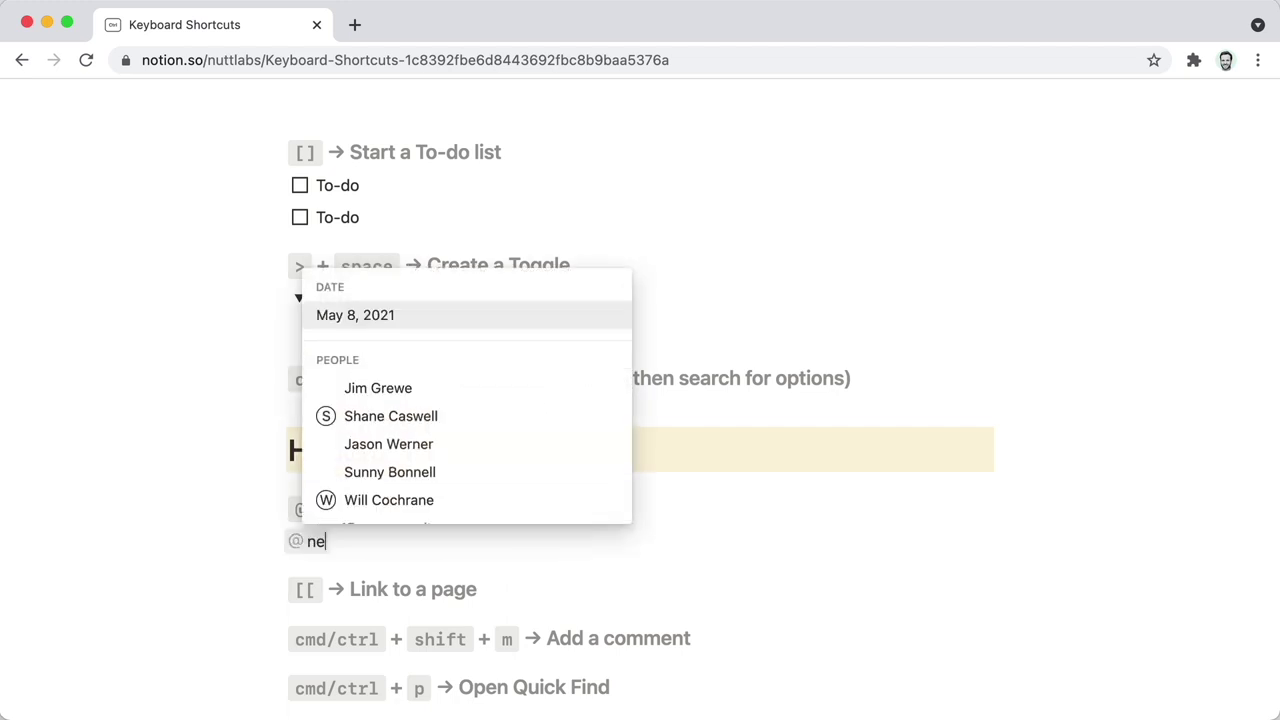
{"action": "type", "text": "xt satur"}
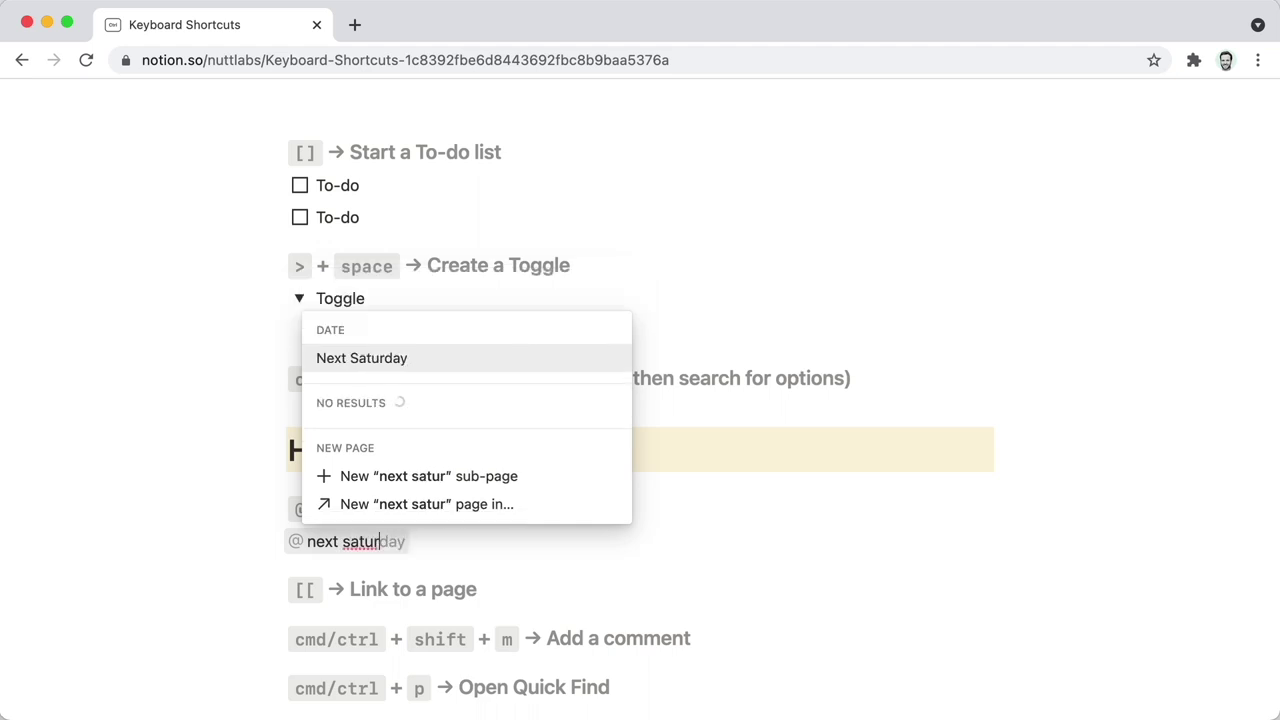
{"action": "key", "text": "Return"}
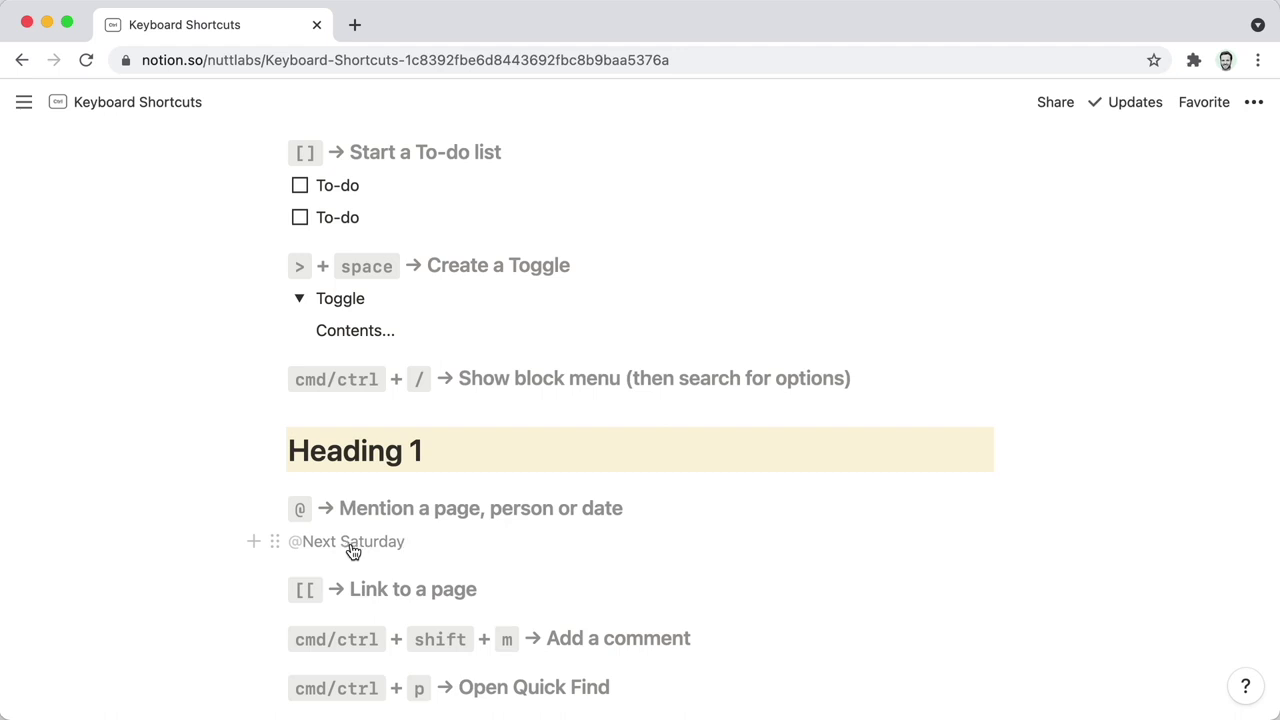
Check the calendar and reminder options of the Next Saturday mention and delete the mention from the line.
{"action": "left_click", "coordinate": [352, 545]}
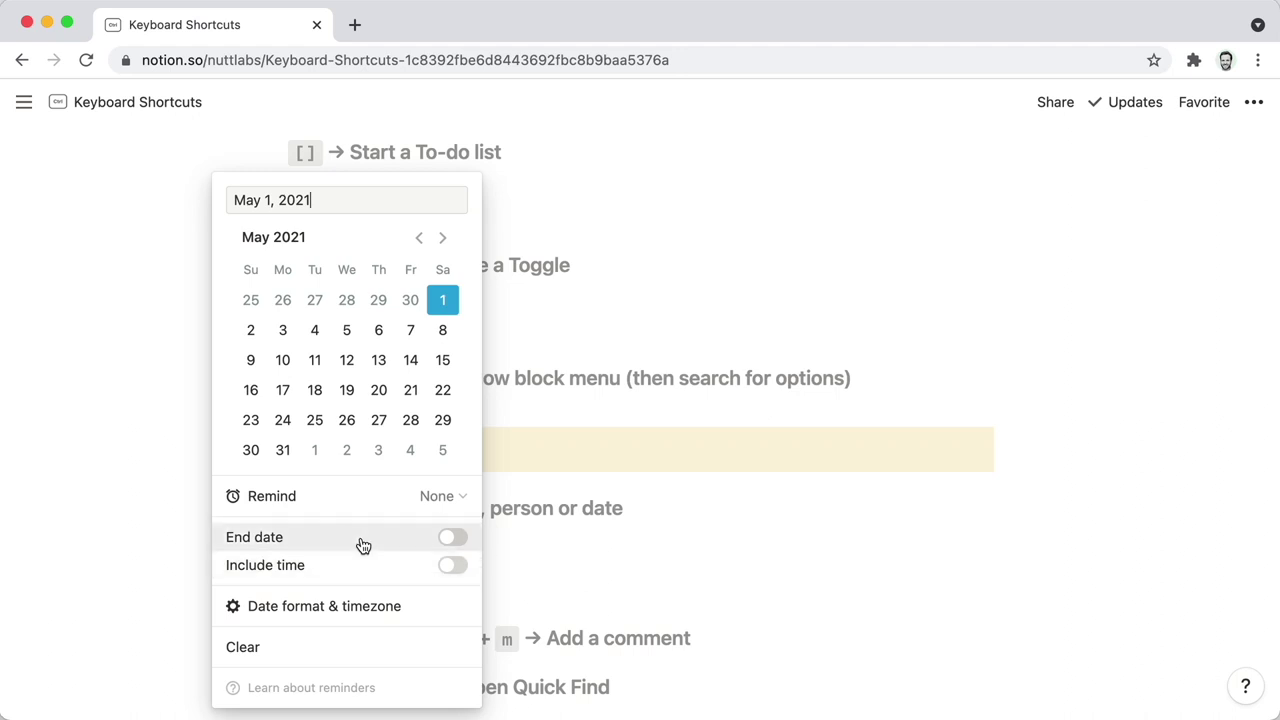
{"action": "left_click", "coordinate": [510, 556]}
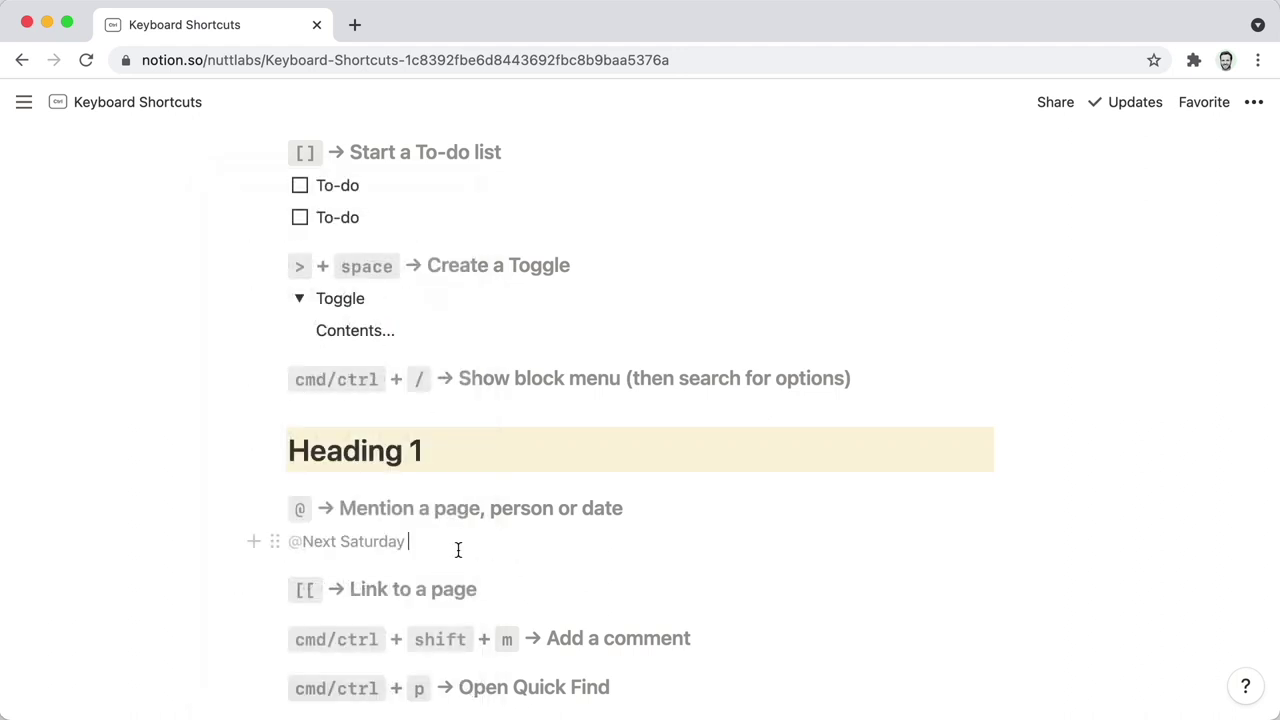
{"action": "key", "text": "BackSpace"}
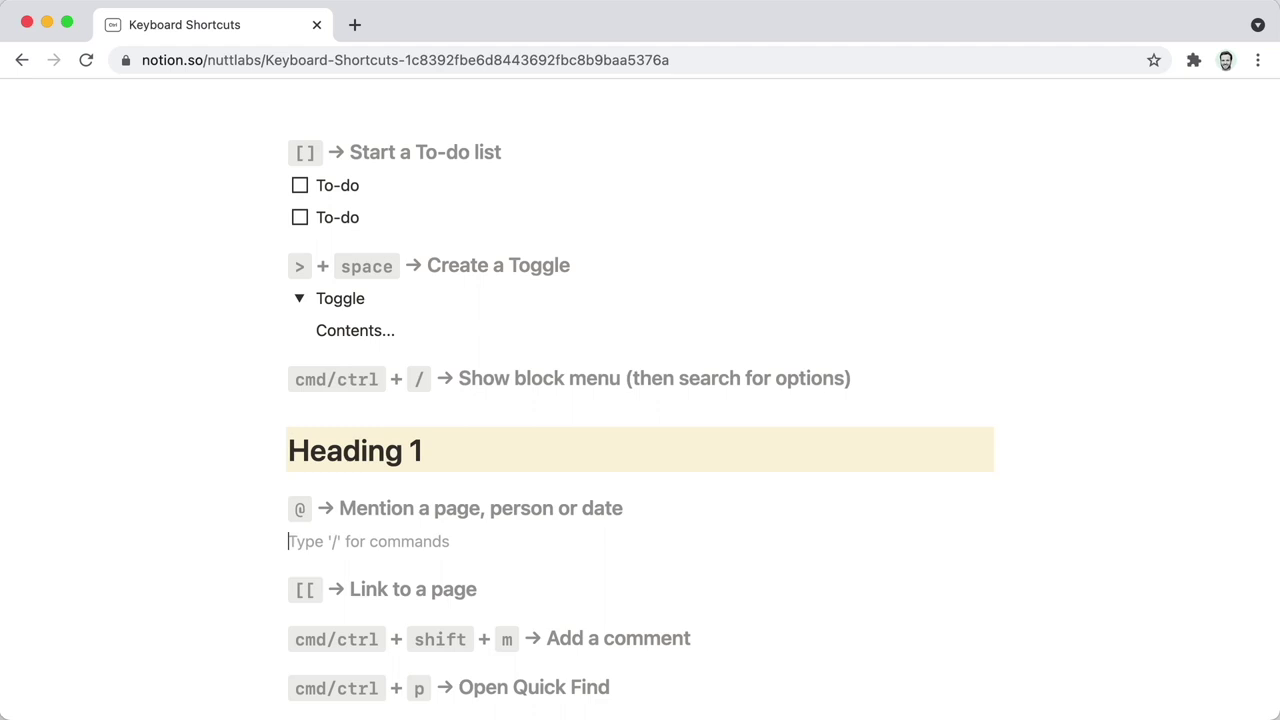
Insert a reminder mention for next Saturday on the empty line using "remind next saturday".
{"action": "type", "text": "@remind"}
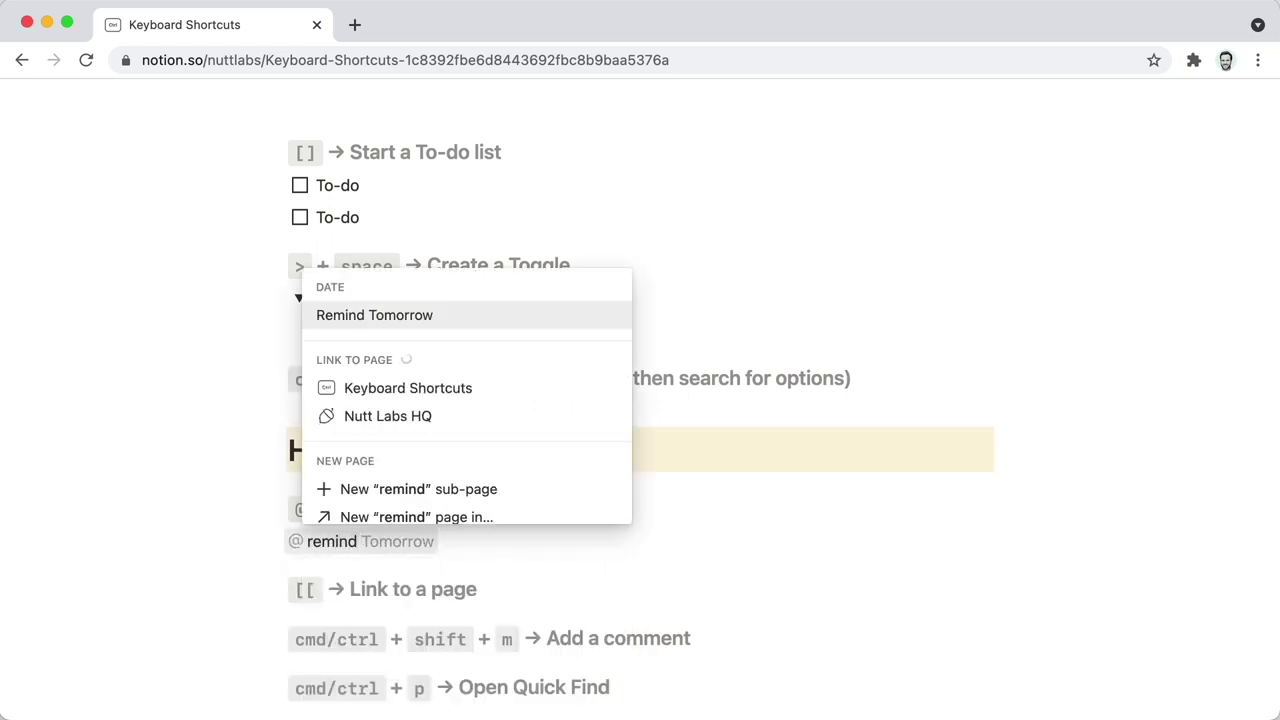
{"action": "type", "text": " next sa"}
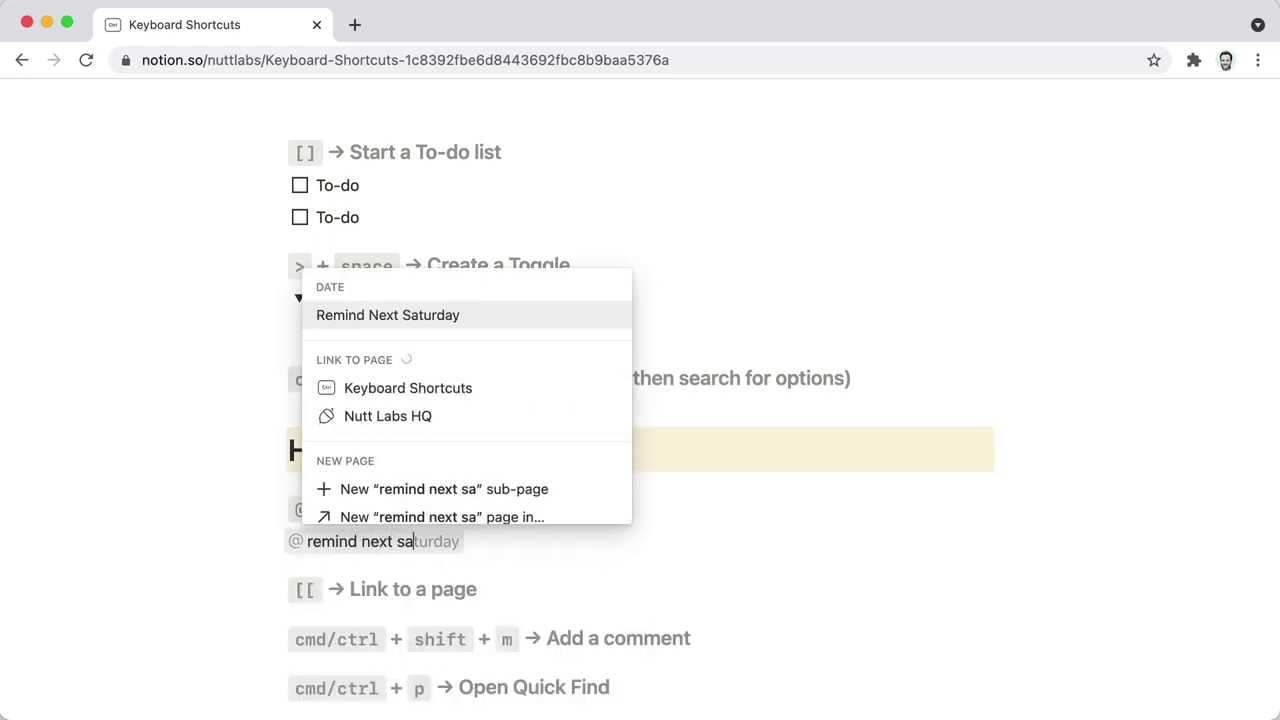
{"action": "type", "text": "turday"}
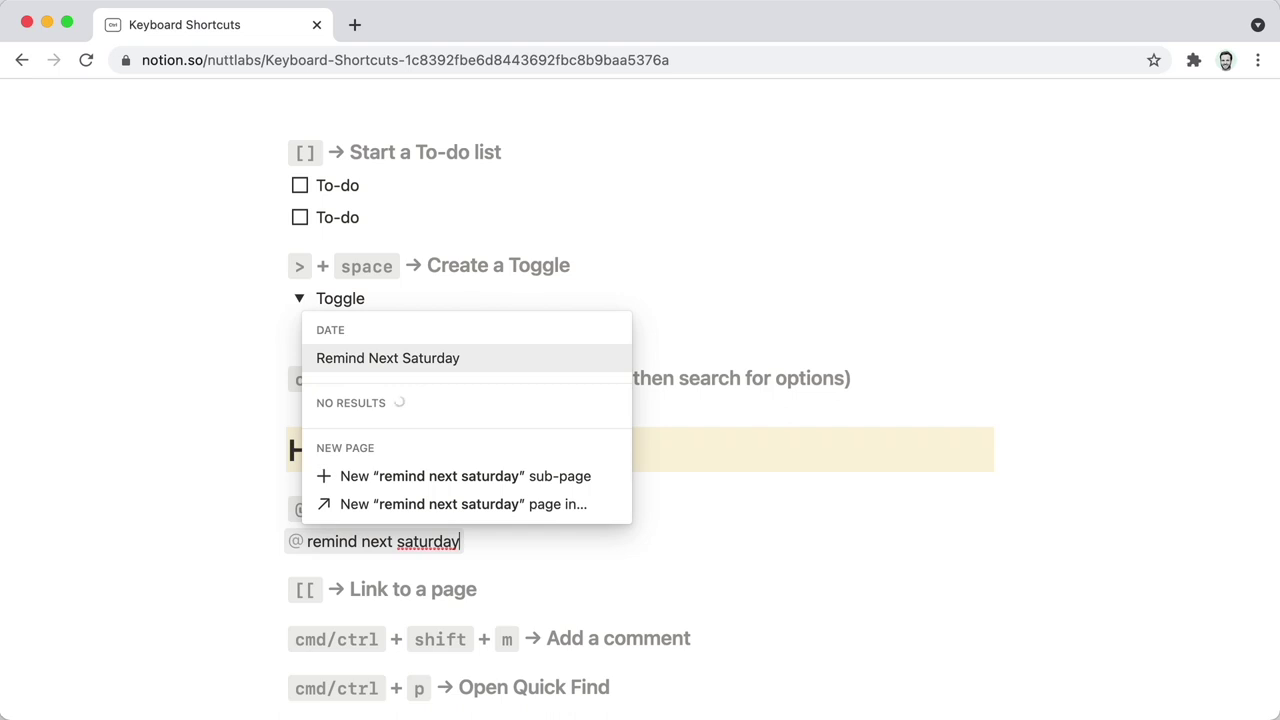
{"action": "key", "text": "Return"}
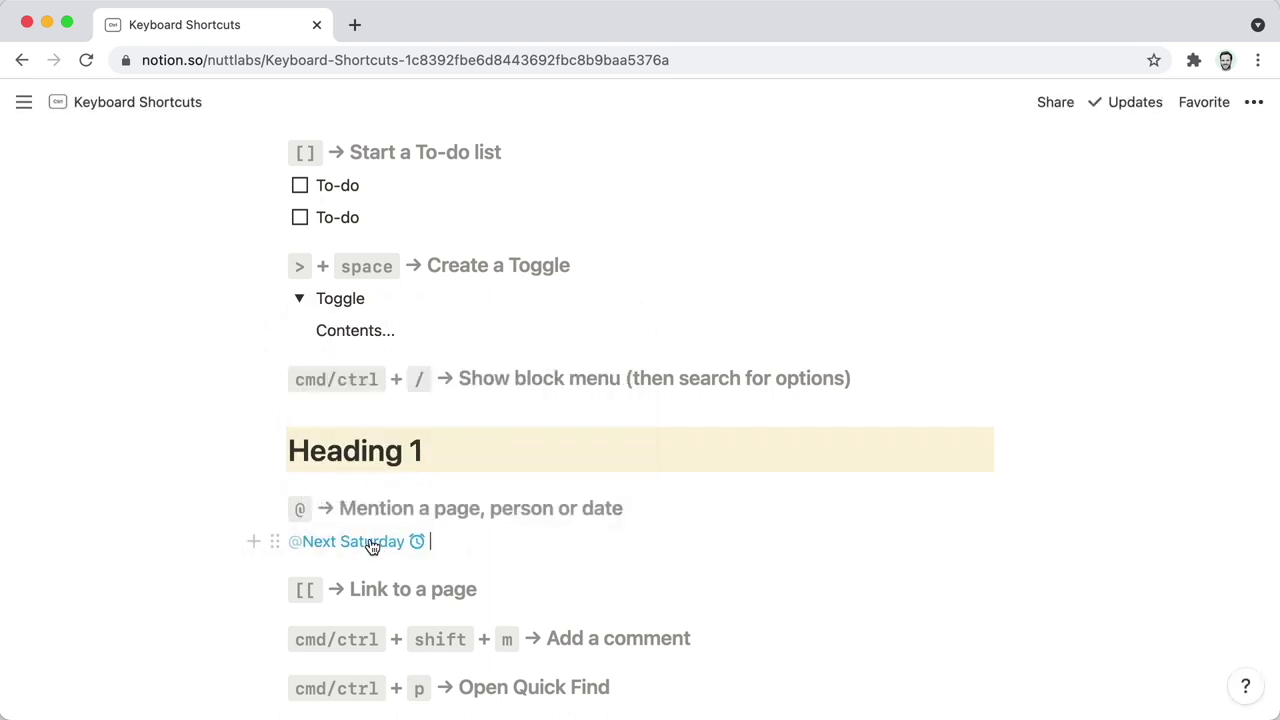
Check the Remind setting of the Next Saturday reminder and delete the reminder from the line.
{"action": "left_click", "coordinate": [371, 543]}
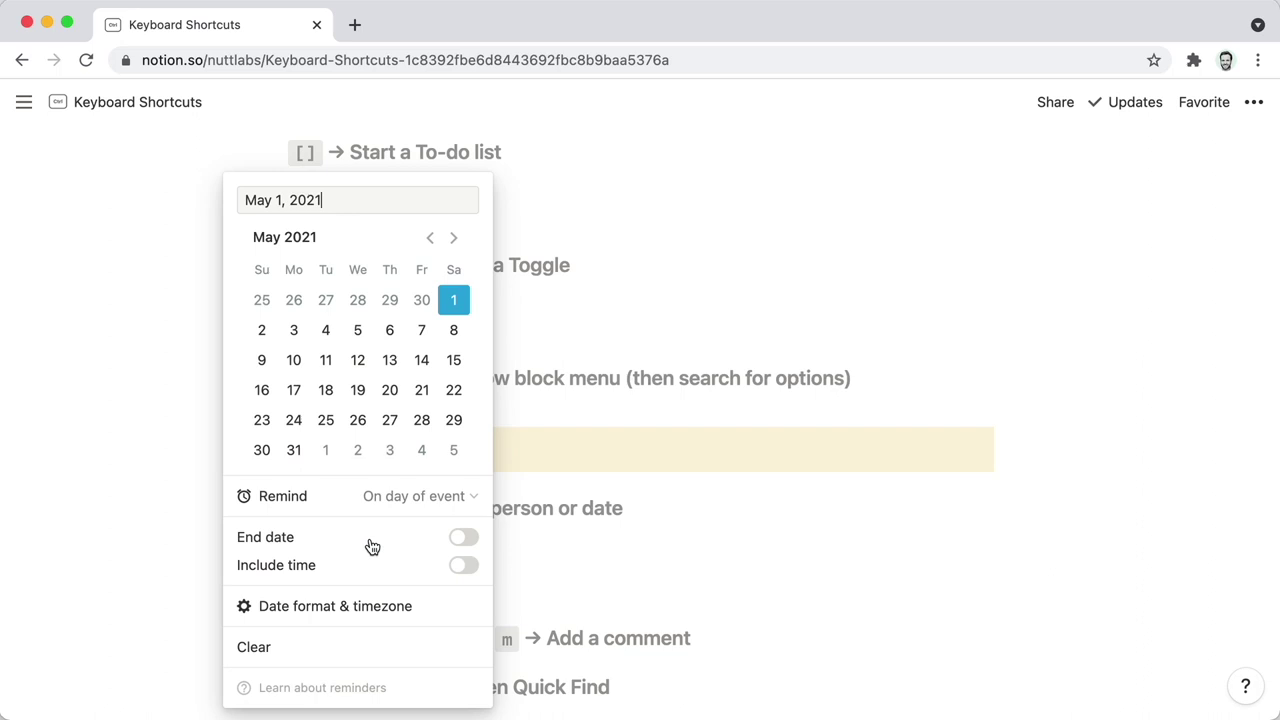
{"action": "left_click", "coordinate": [538, 543]}
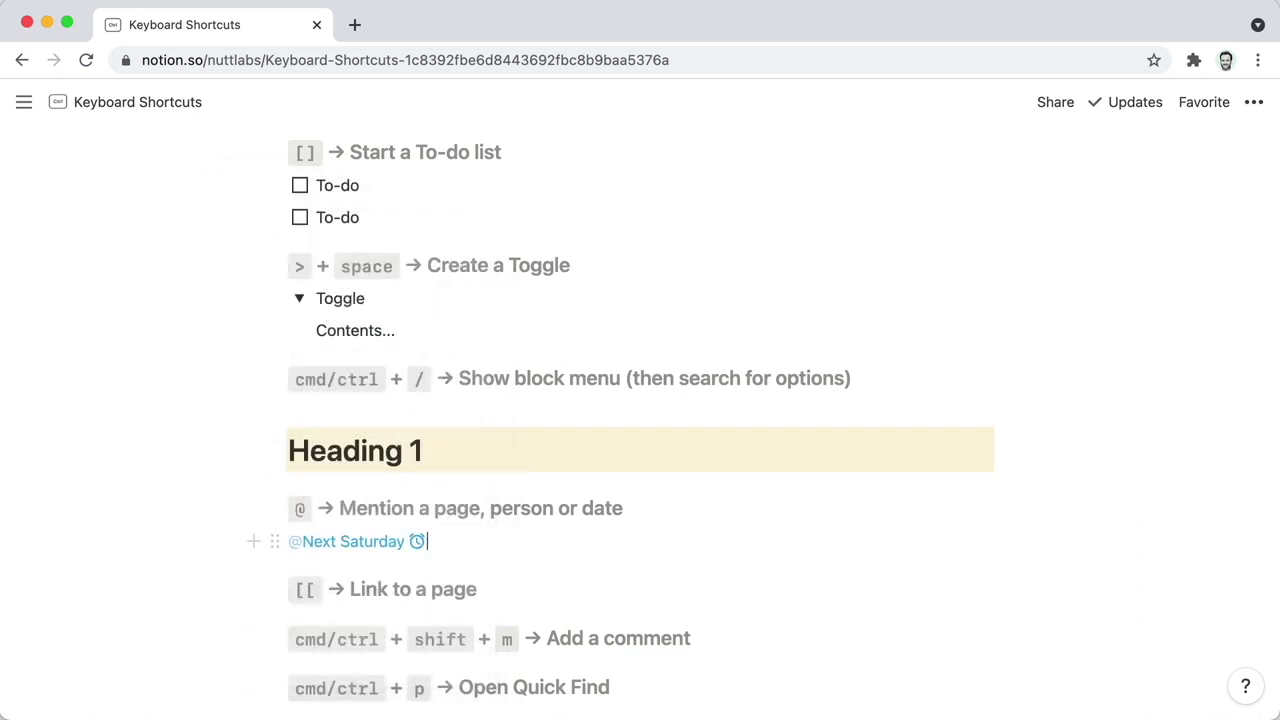
{"action": "key", "text": "BackSpace"}
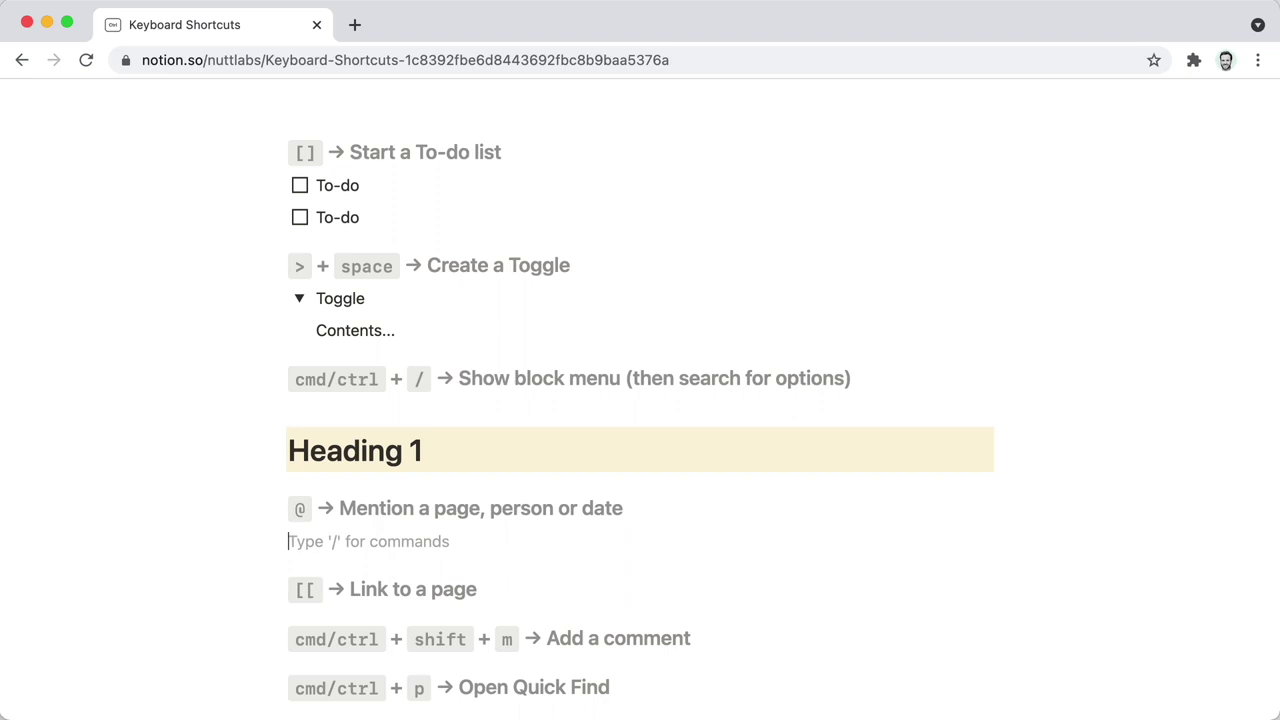
Insert a reminder for next Saturday on the empty line, followed by a mention of the workspace owner.
{"action": "type", "text": "@remind"}
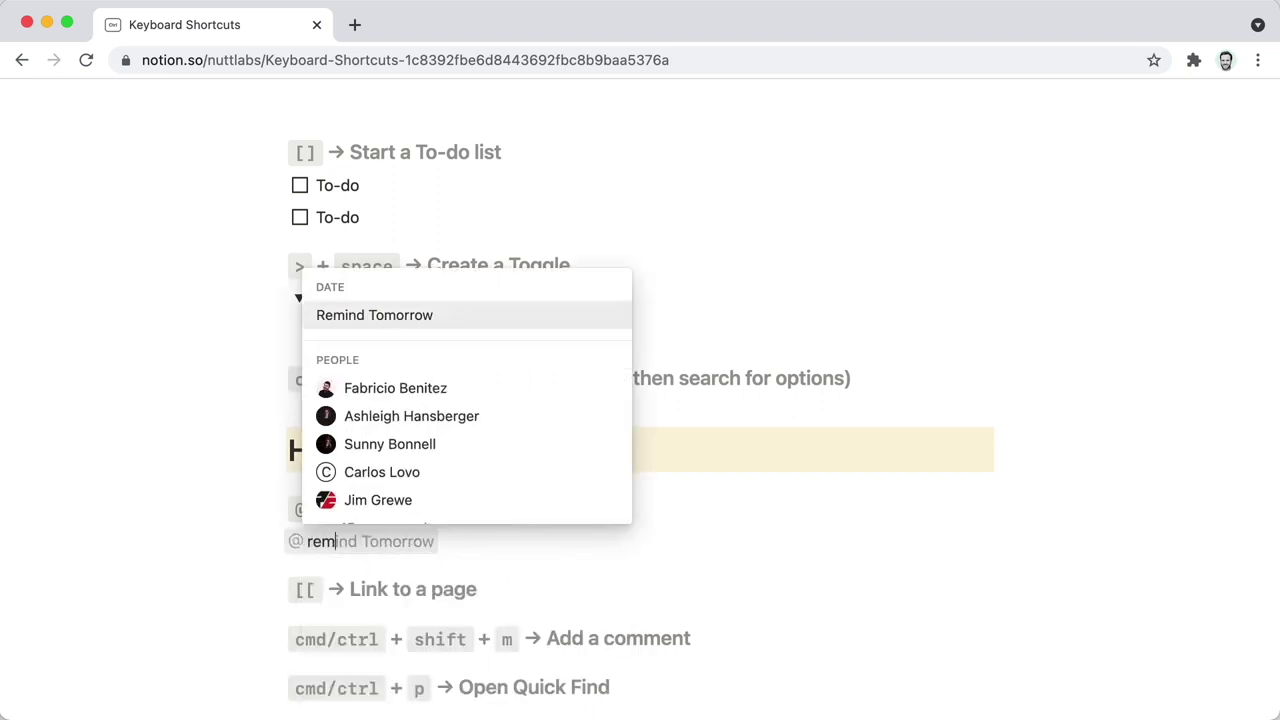
{"action": "type", "text": " next "}
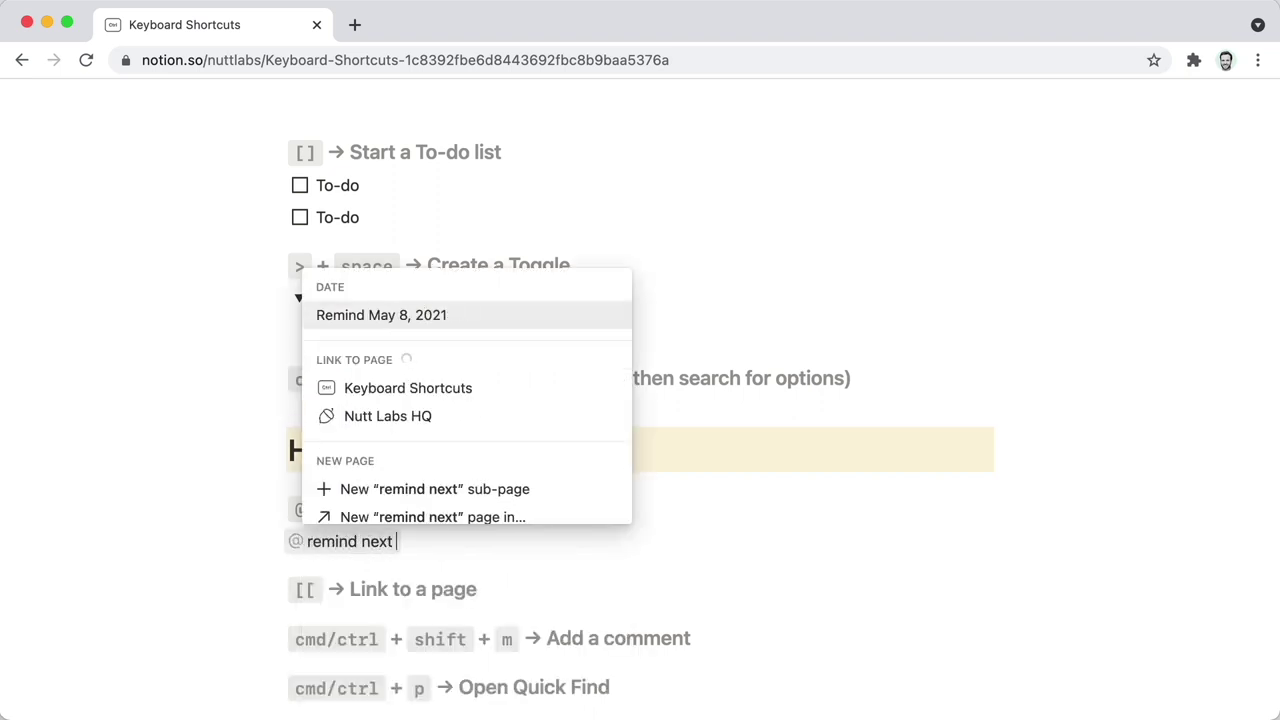
{"action": "type", "text": "satur"}
{"action": "key", "text": "Return"}
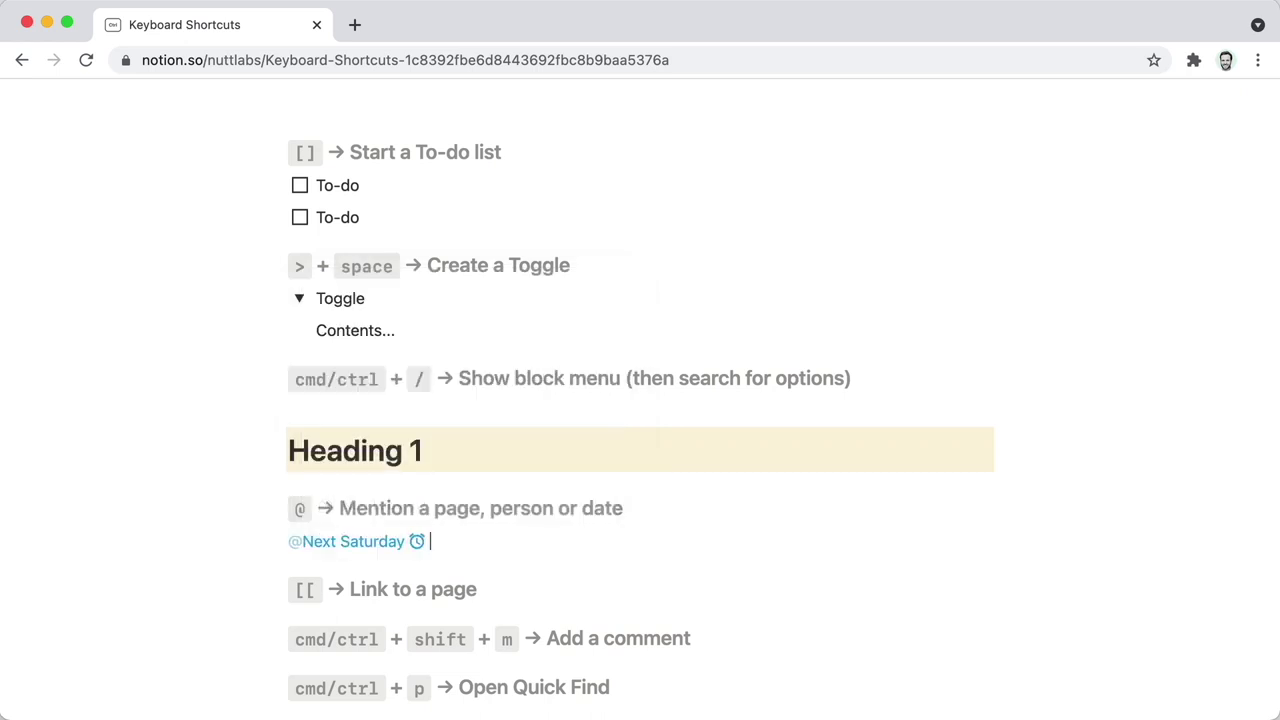
{"action": "type", "text": "@william"}
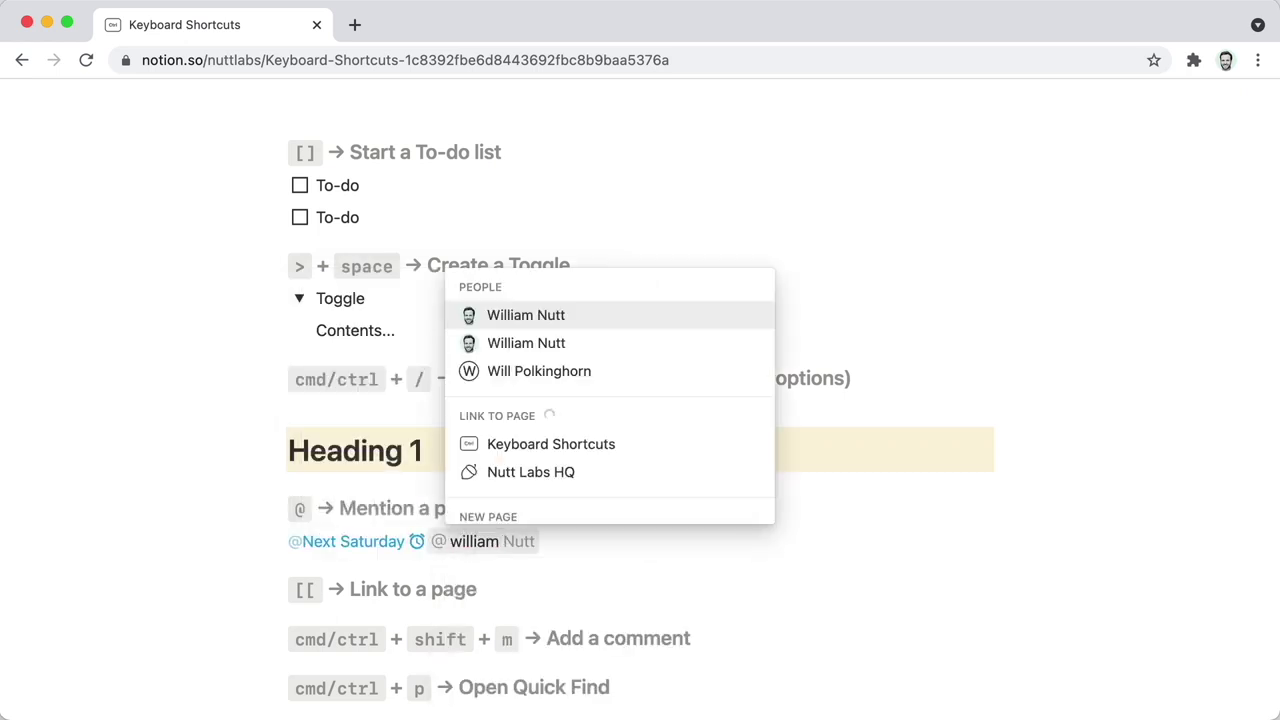
{"action": "key", "text": "Return"}
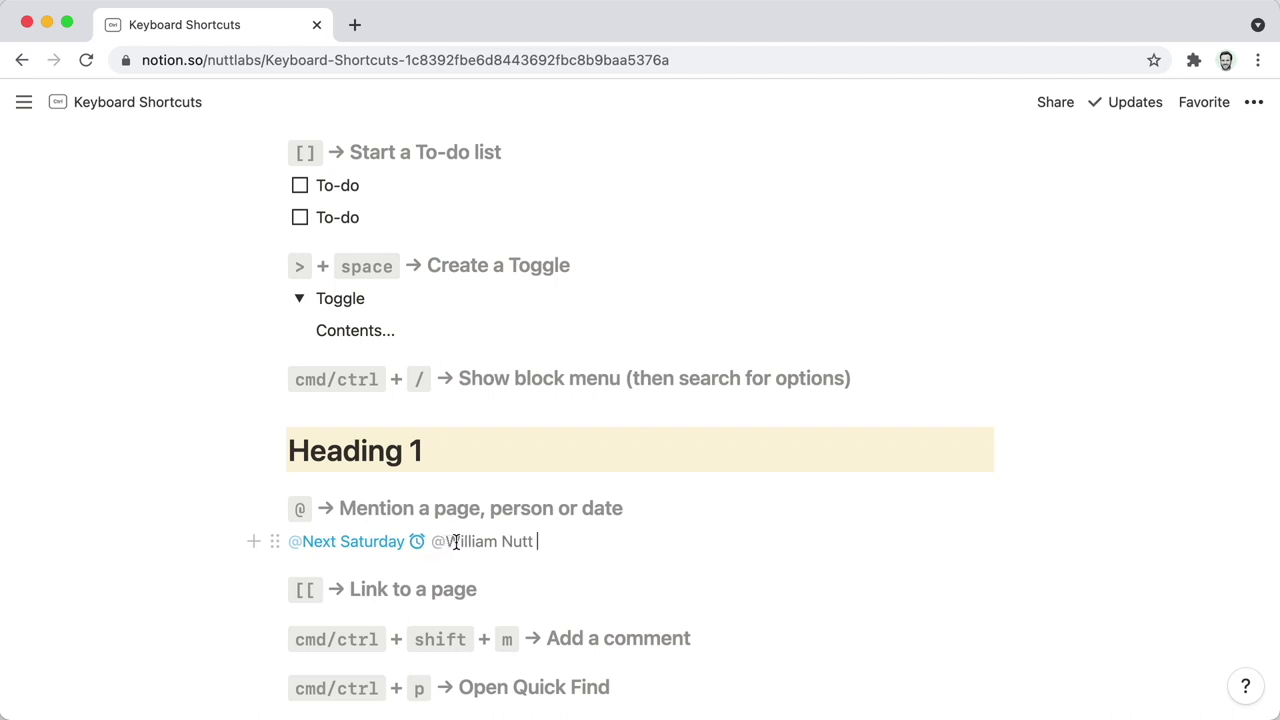
Add a line below "Link to a page" and insert a link to the Lab page there.
{"action": "scroll", "coordinate": [457, 542], "scroll_direction": "down", "scroll_amount": 1}
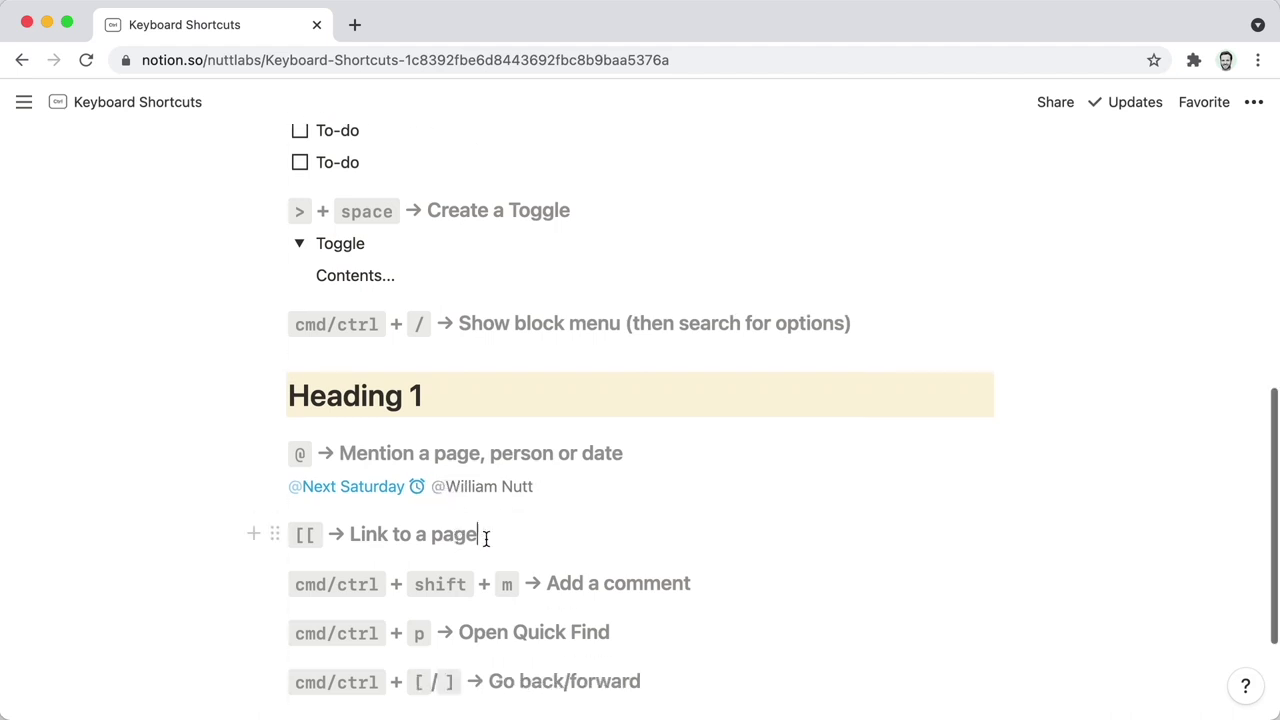
{"action": "left_click", "coordinate": [486, 536]}
{"action": "key", "text": "Return"}
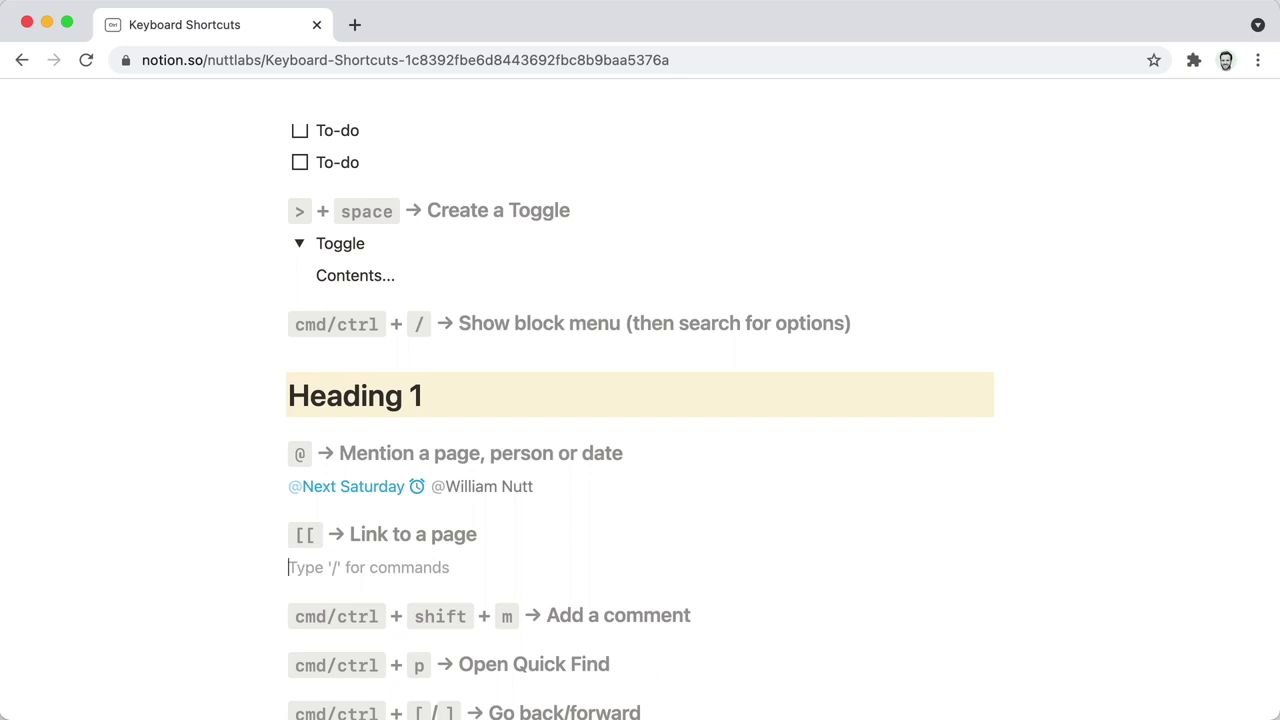
{"action": "type", "text": "[["}
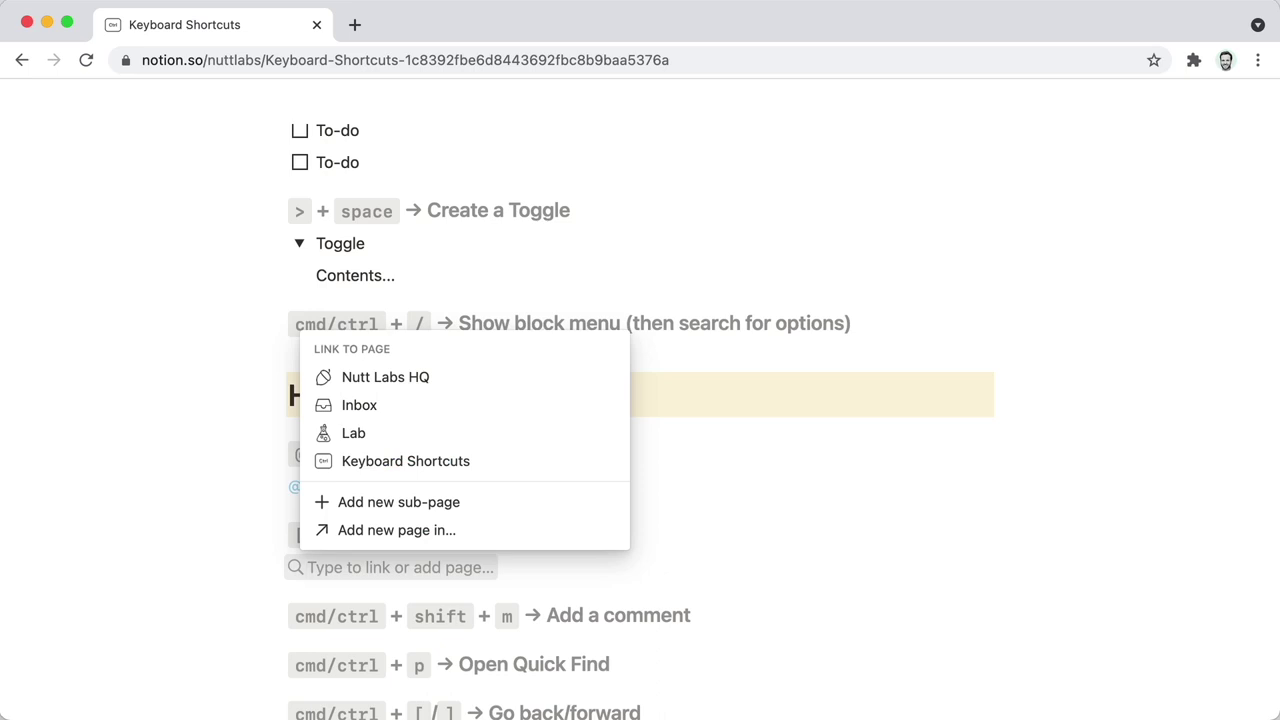
{"action": "key", "text": "Down"}
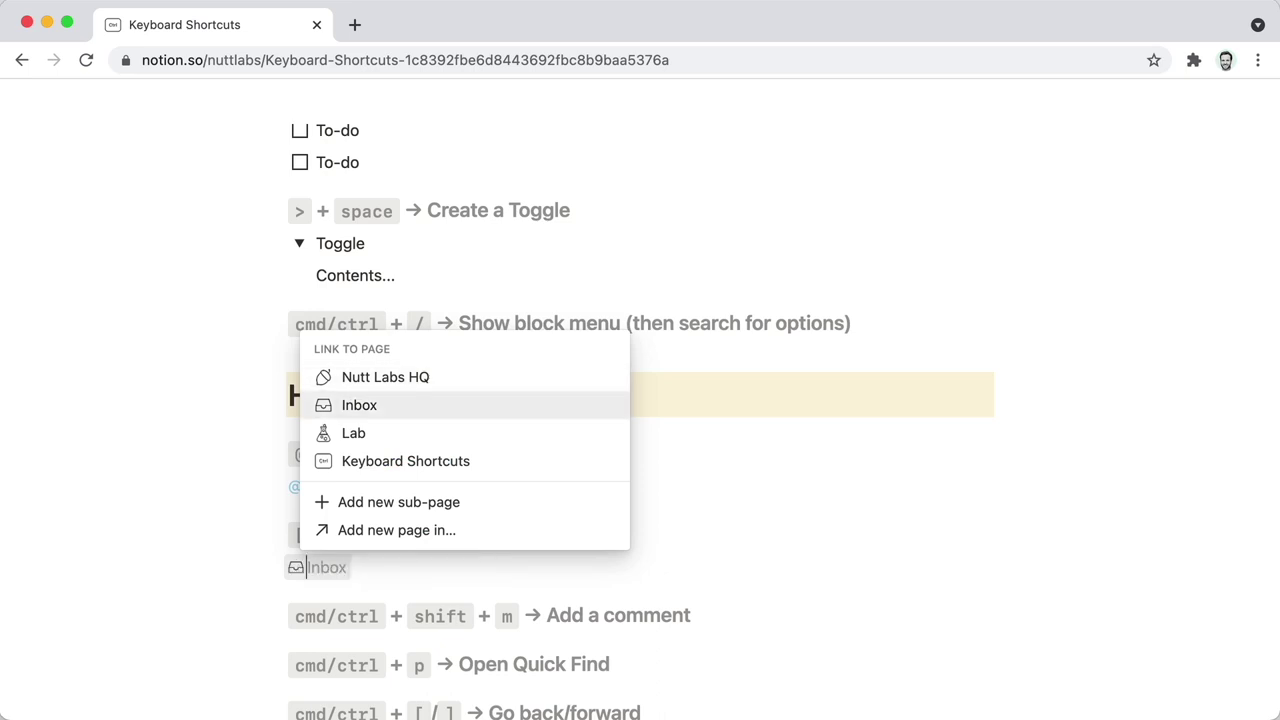
{"action": "key", "text": "Down"}
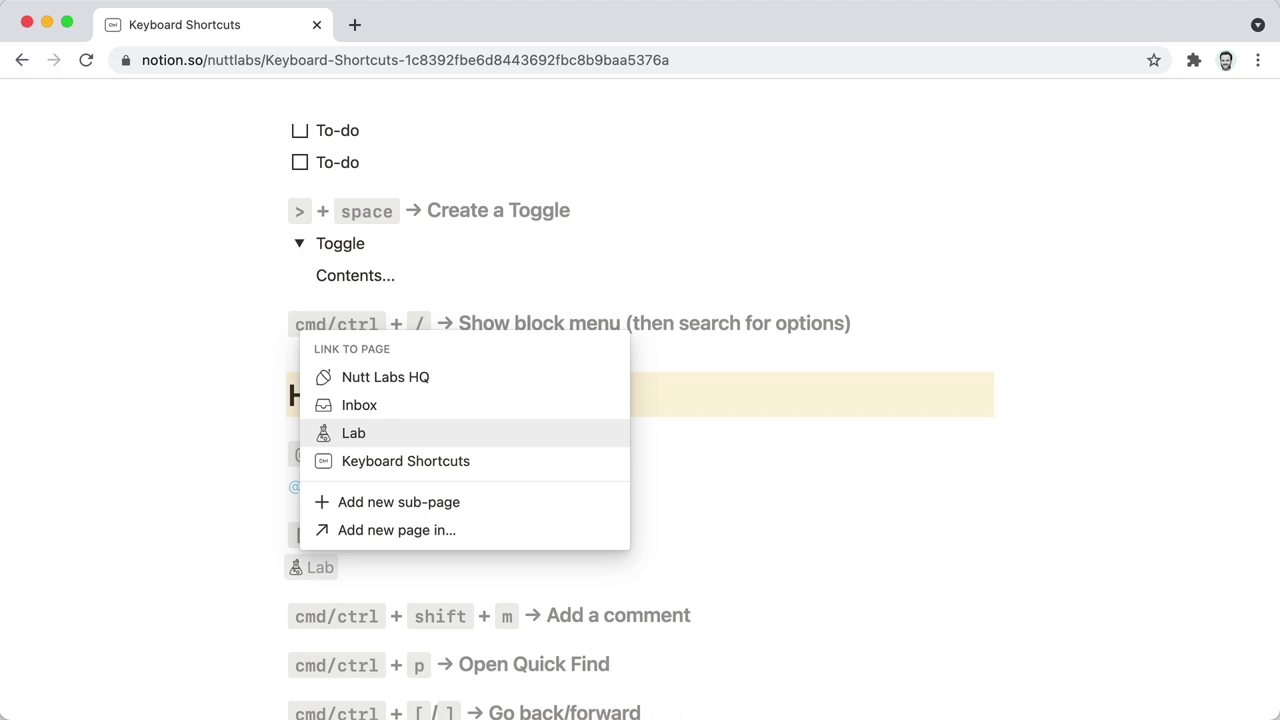
{"action": "key", "text": "Return"}
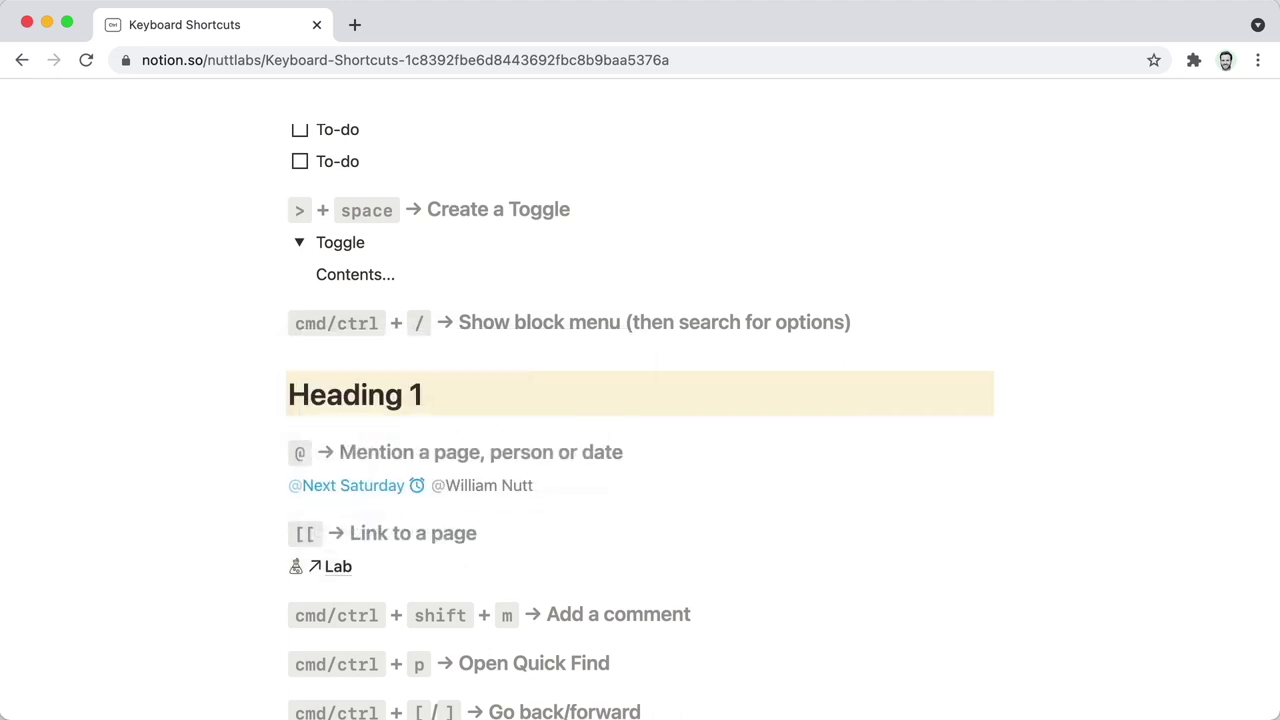
Add a line reading "Lorem ipsum" below the "Add a comment" line.
{"action": "scroll", "coordinate": [416, 511], "scroll_direction": "down", "scroll_amount": 1}
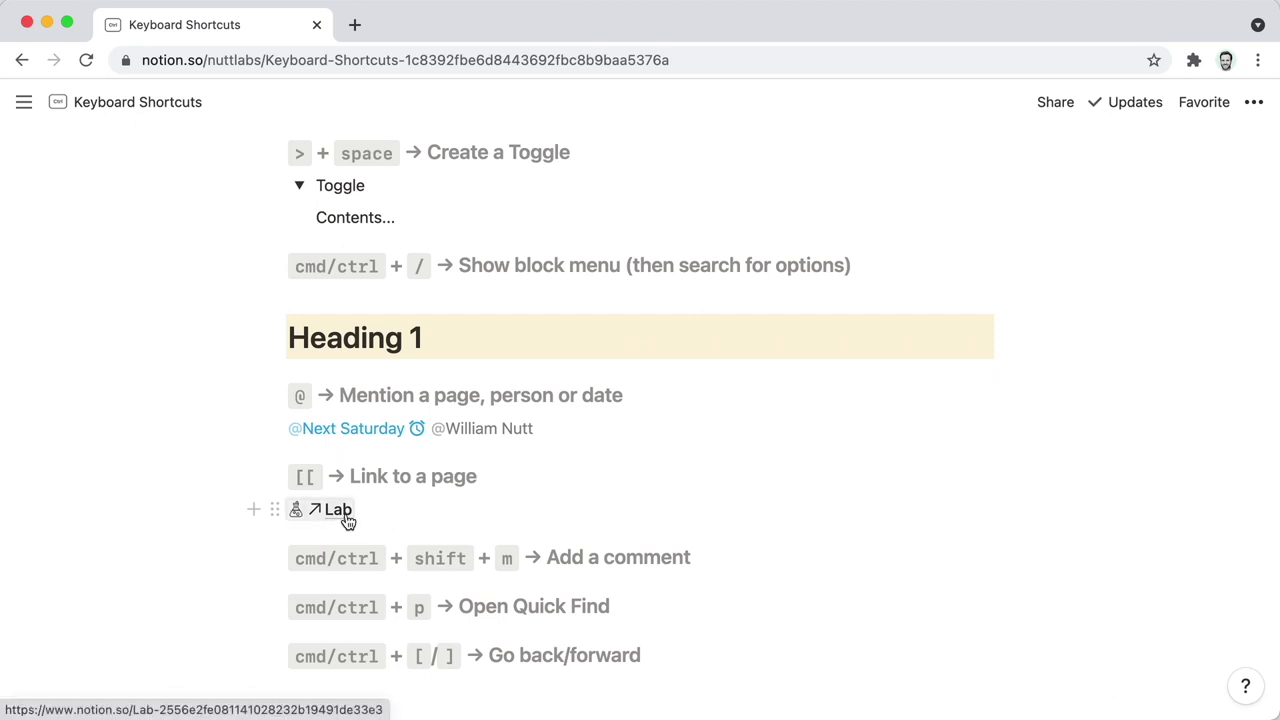
{"action": "scroll", "coordinate": [396, 508], "scroll_direction": "down", "scroll_amount": 1}
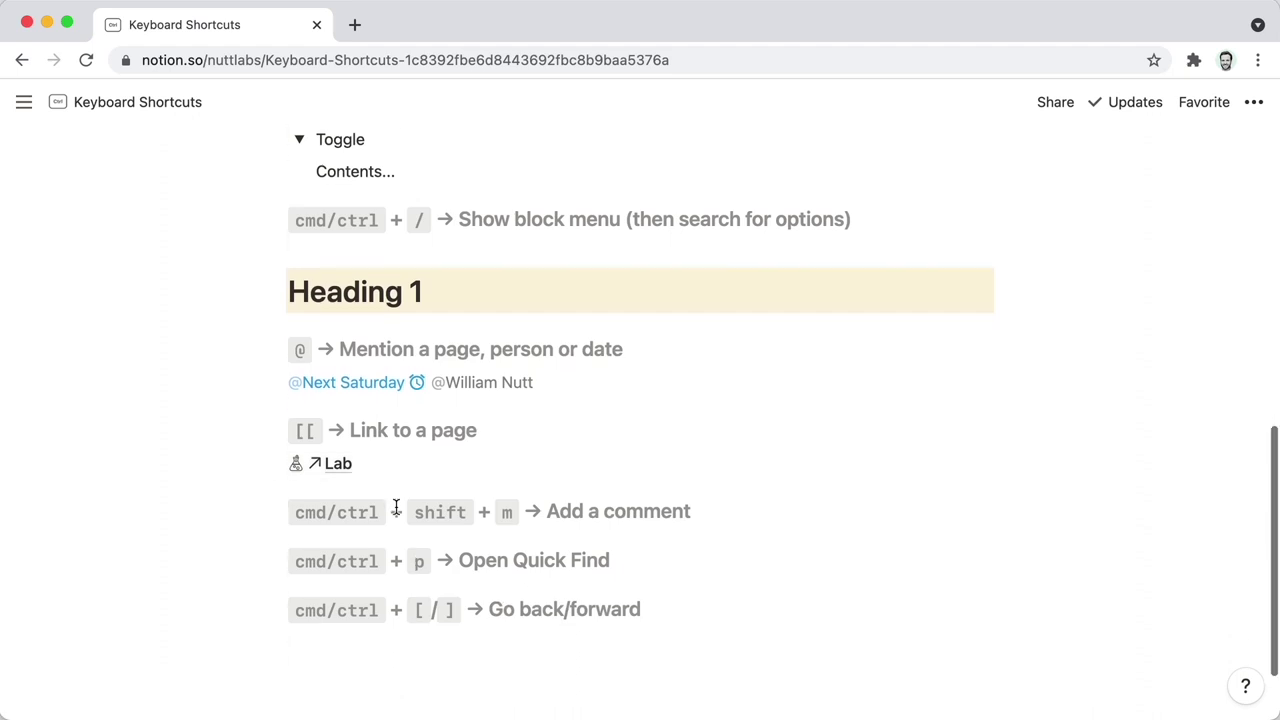
{"action": "left_click", "coordinate": [699, 515]}
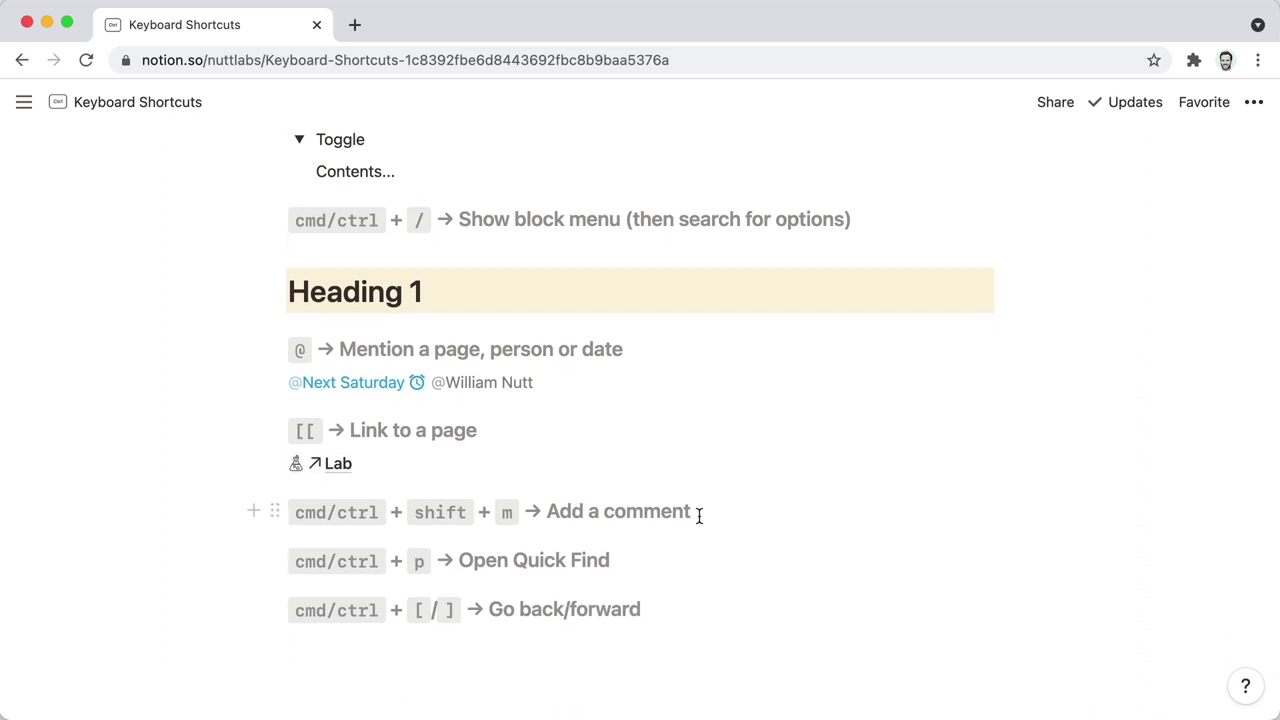
{"action": "key", "text": "Return"}
{"action": "type", "text": "Lorem i"}
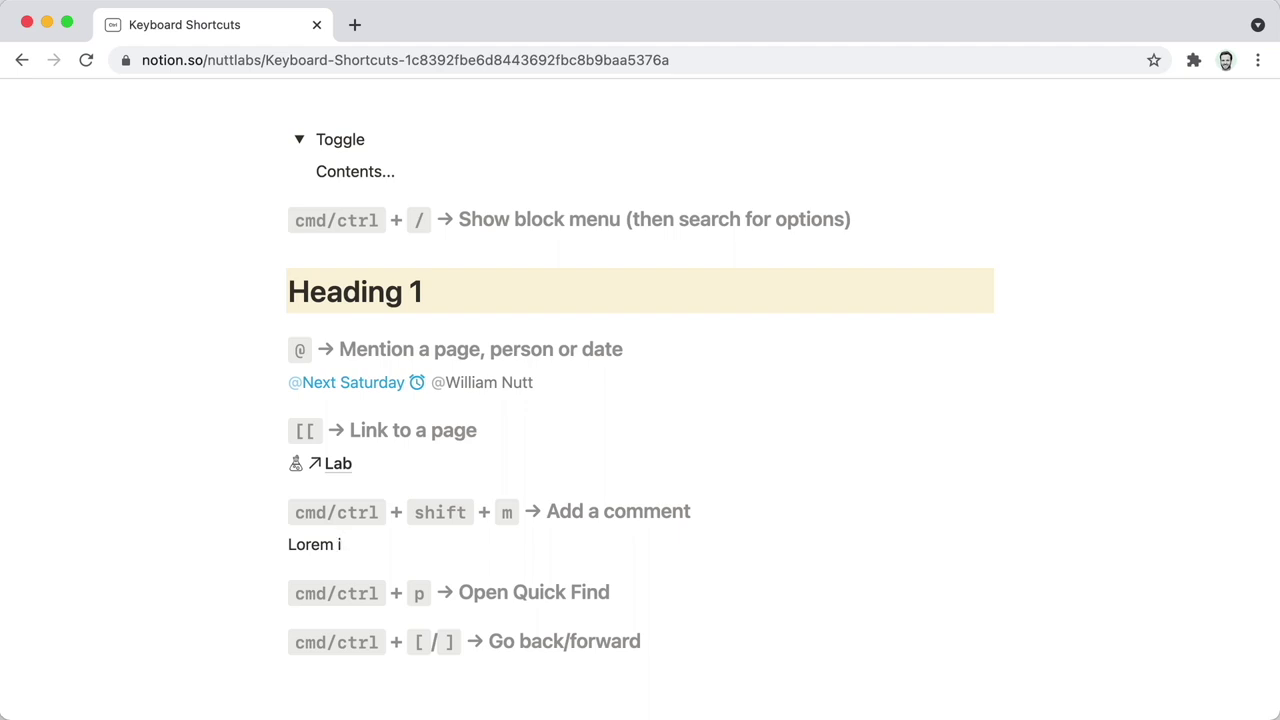
{"action": "type", "text": "psum"}
Attach the comment "Comment." to the whole "Lorem ipsum" text.
{"action": "key", "text": "super+a"}
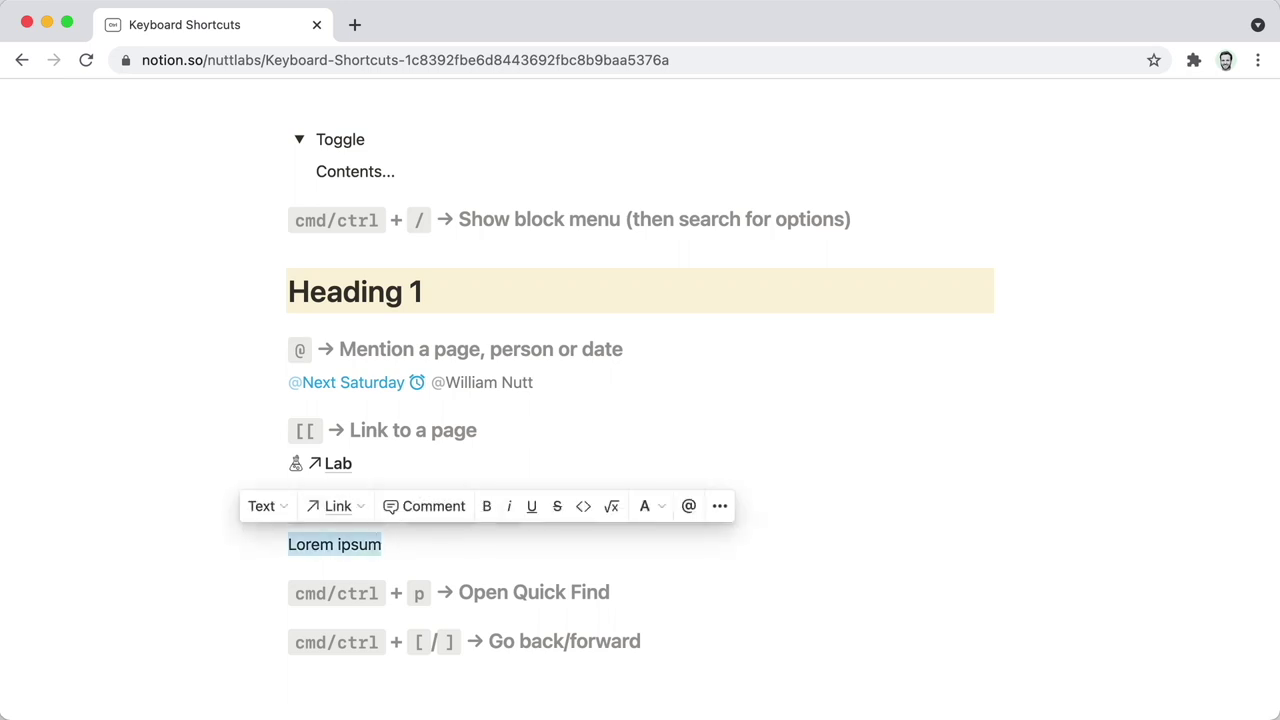
{"action": "key", "text": "super+shift+m"}
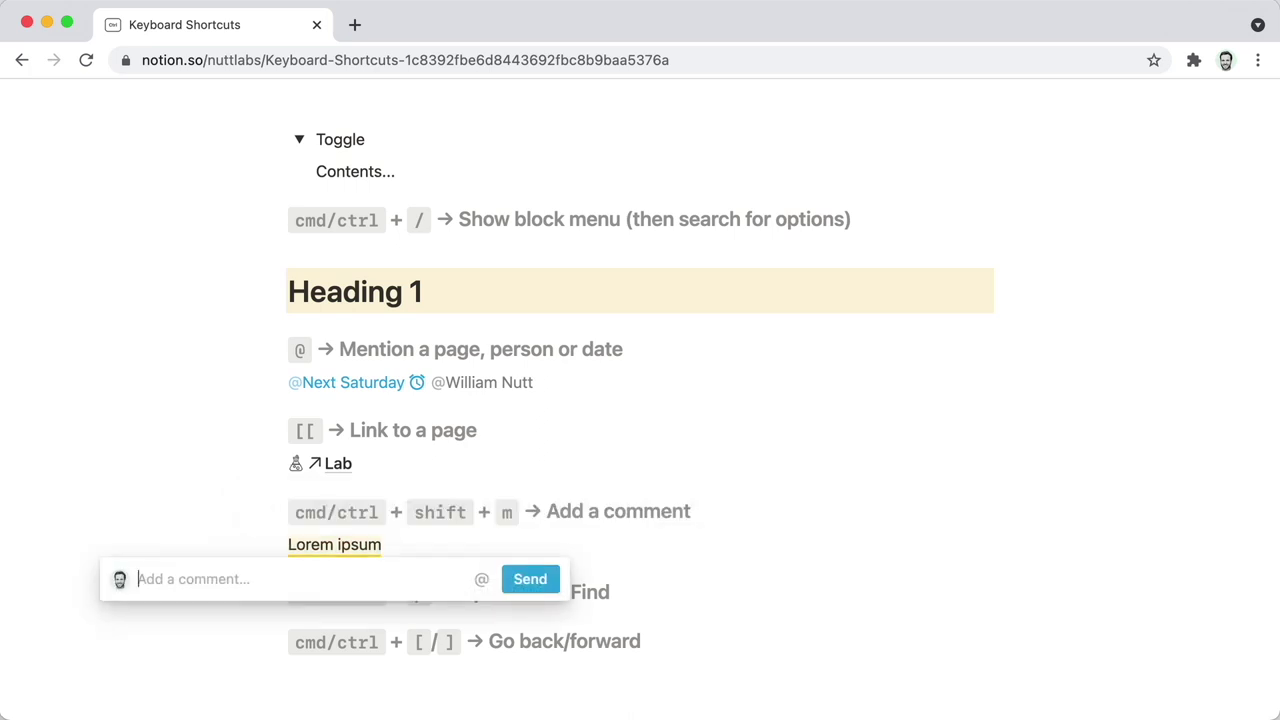
{"action": "type", "text": "Comment."}
{"action": "key", "text": "Return"}
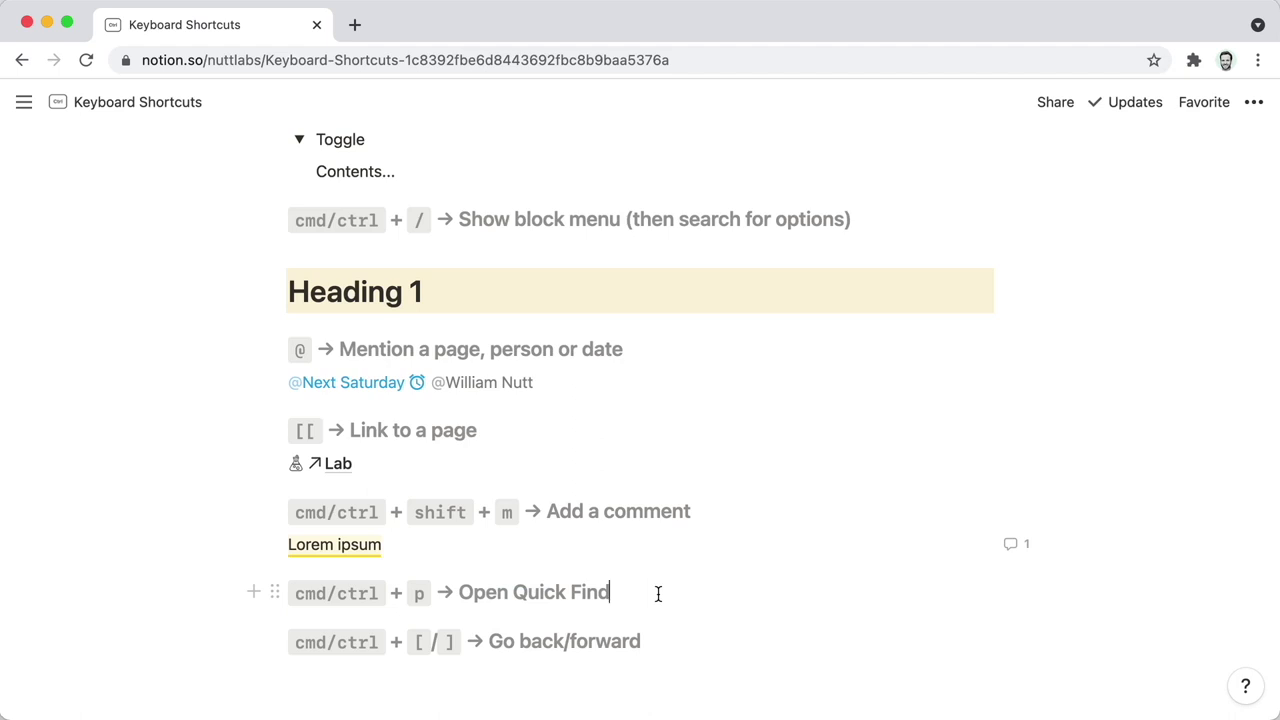
Open Quick Find to view the recent pages and searches, and close it without opening a page.
{"action": "scroll", "coordinate": [658, 594], "scroll_direction": "down", "scroll_amount": 2}
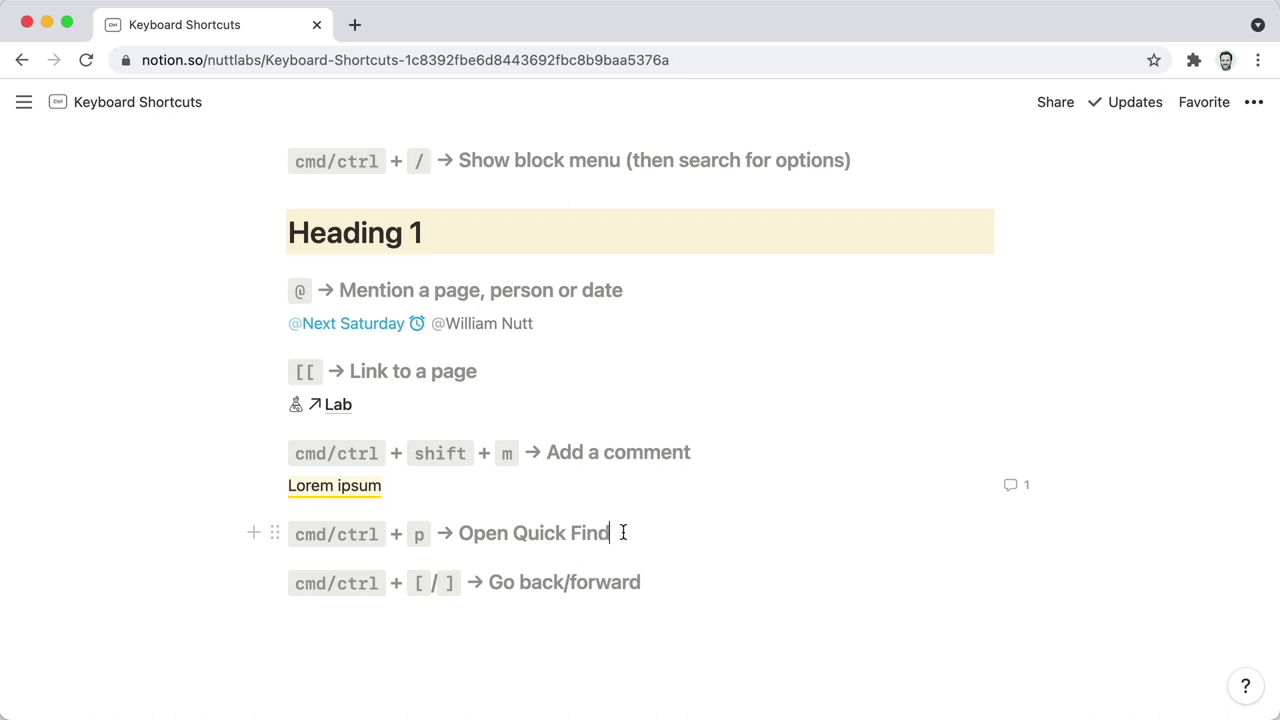
{"action": "key", "text": "super+p"}
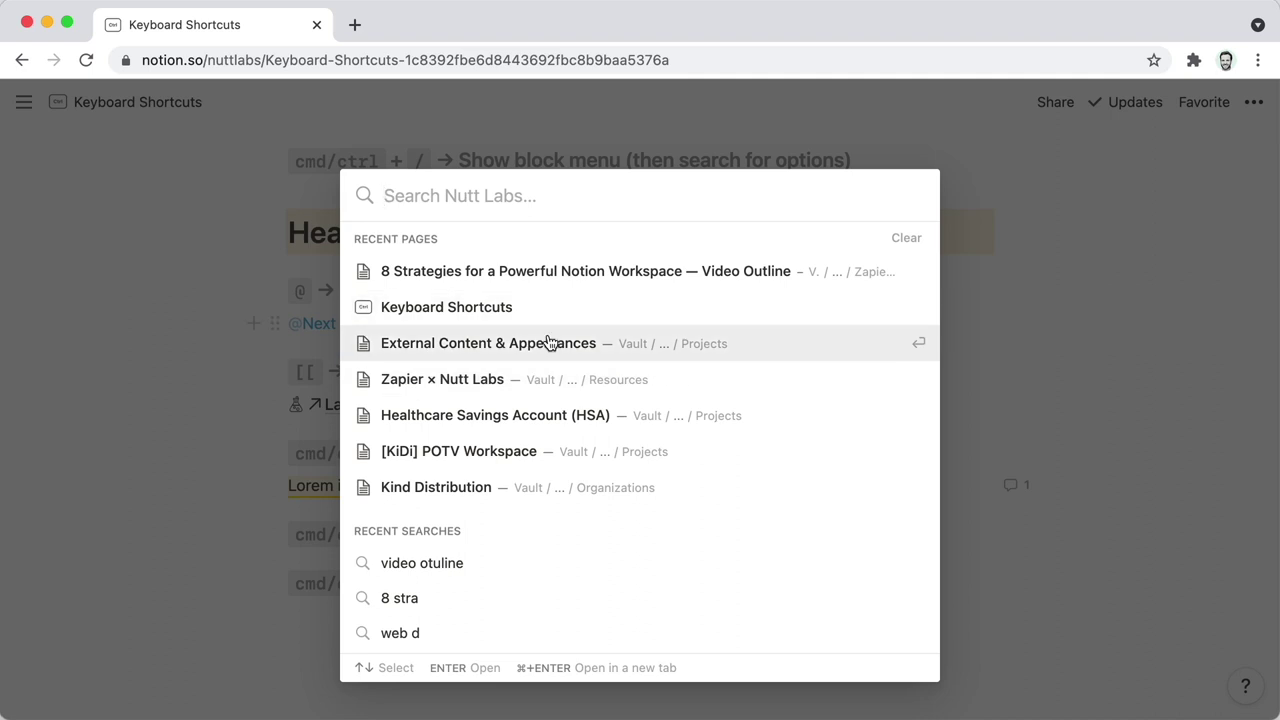
{"action": "key", "text": "Escape"}
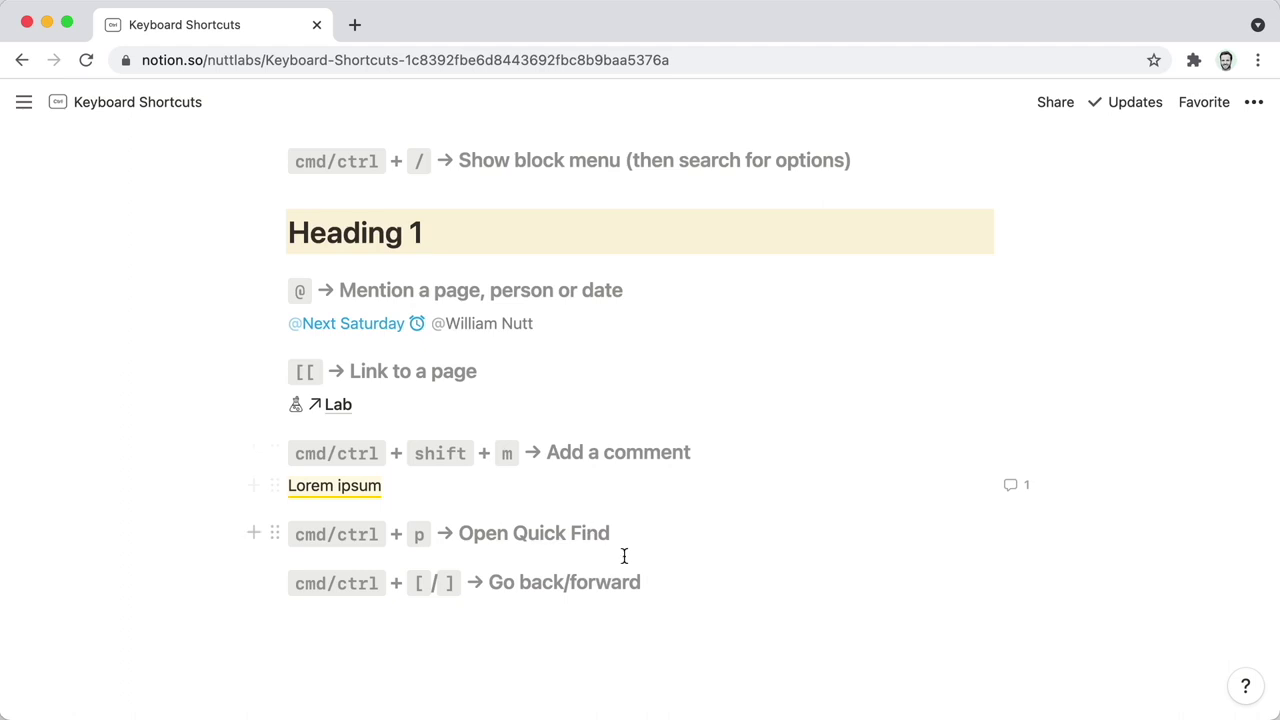
{"action": "left_click", "coordinate": [652, 580]}
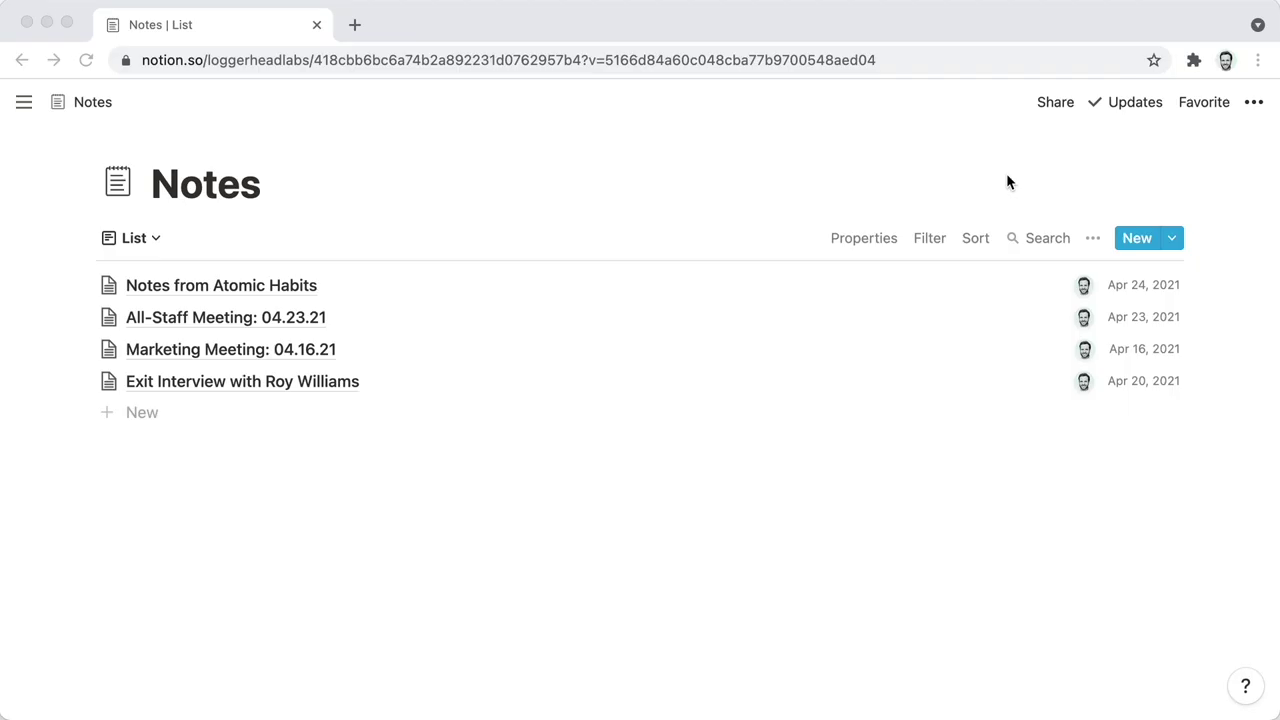
View the sharing settings of the Notes page, including the workspace-wide access entry, and close them.
{"action": "left_click", "coordinate": [1058, 103]}
{"action": "left_click", "coordinate": [1058, 103]}
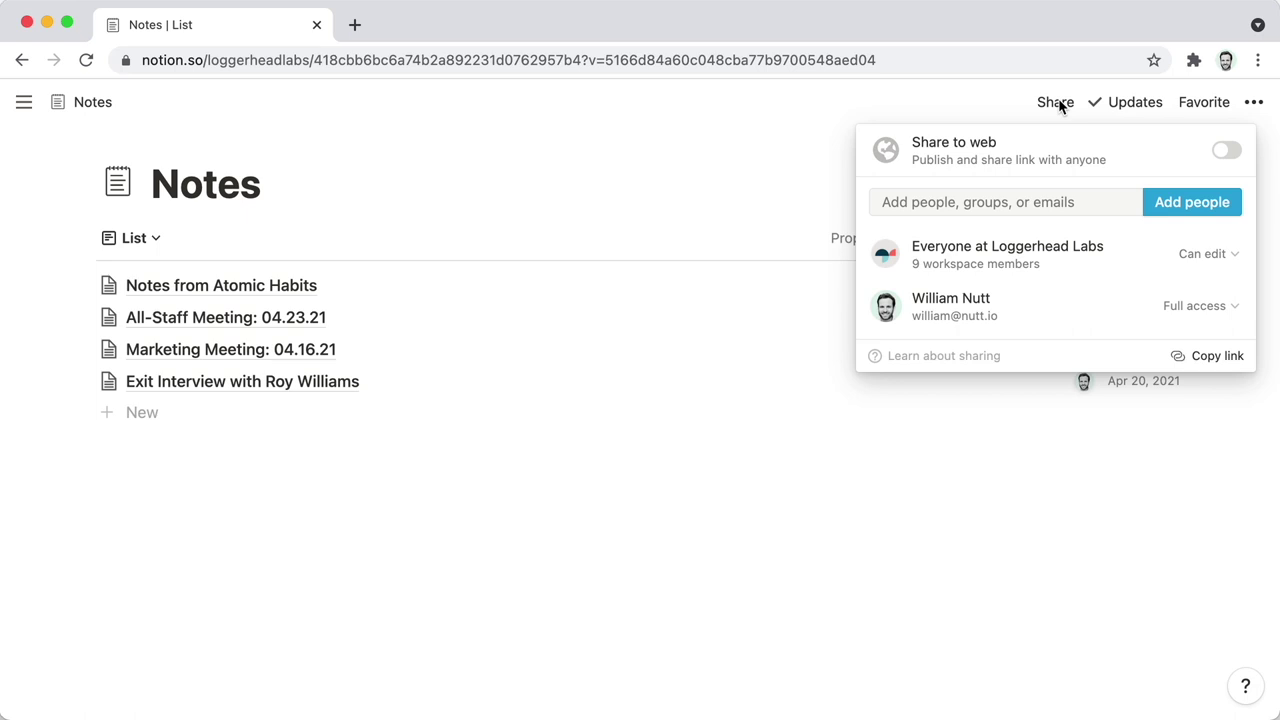
{"action": "mouse_move", "coordinate": [1062, 253]}
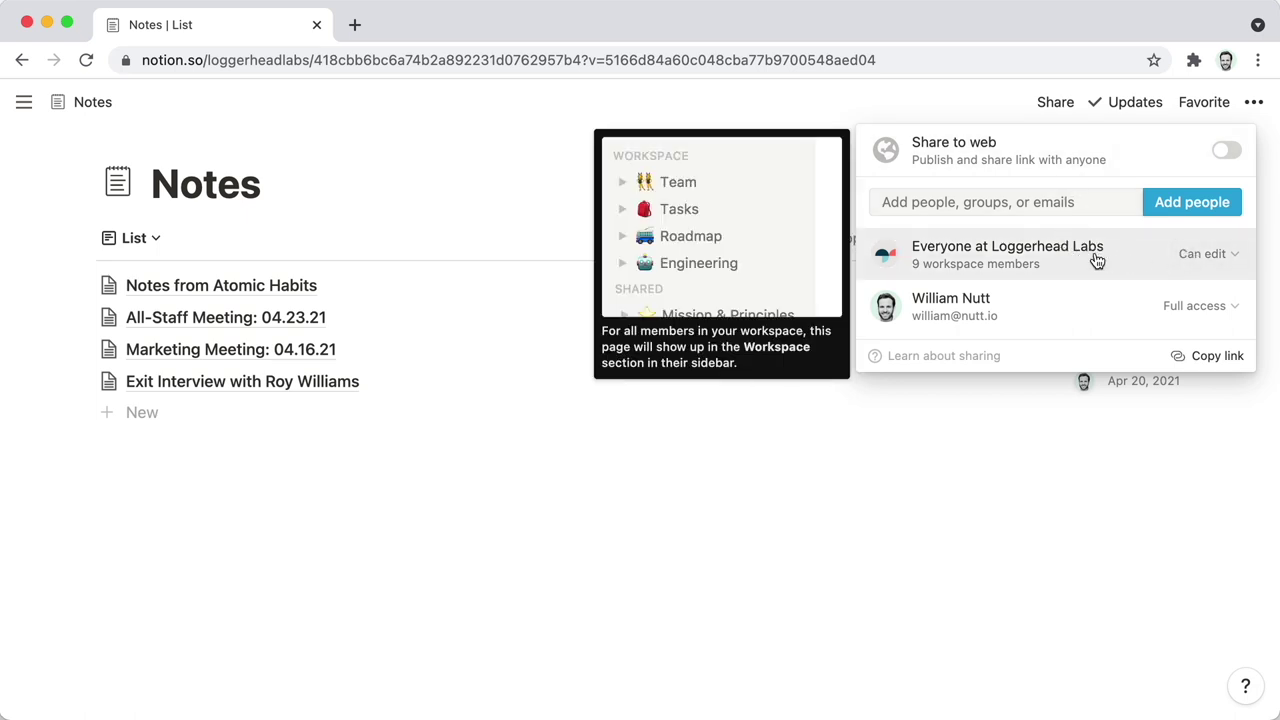
{"action": "left_click", "coordinate": [565, 170]}
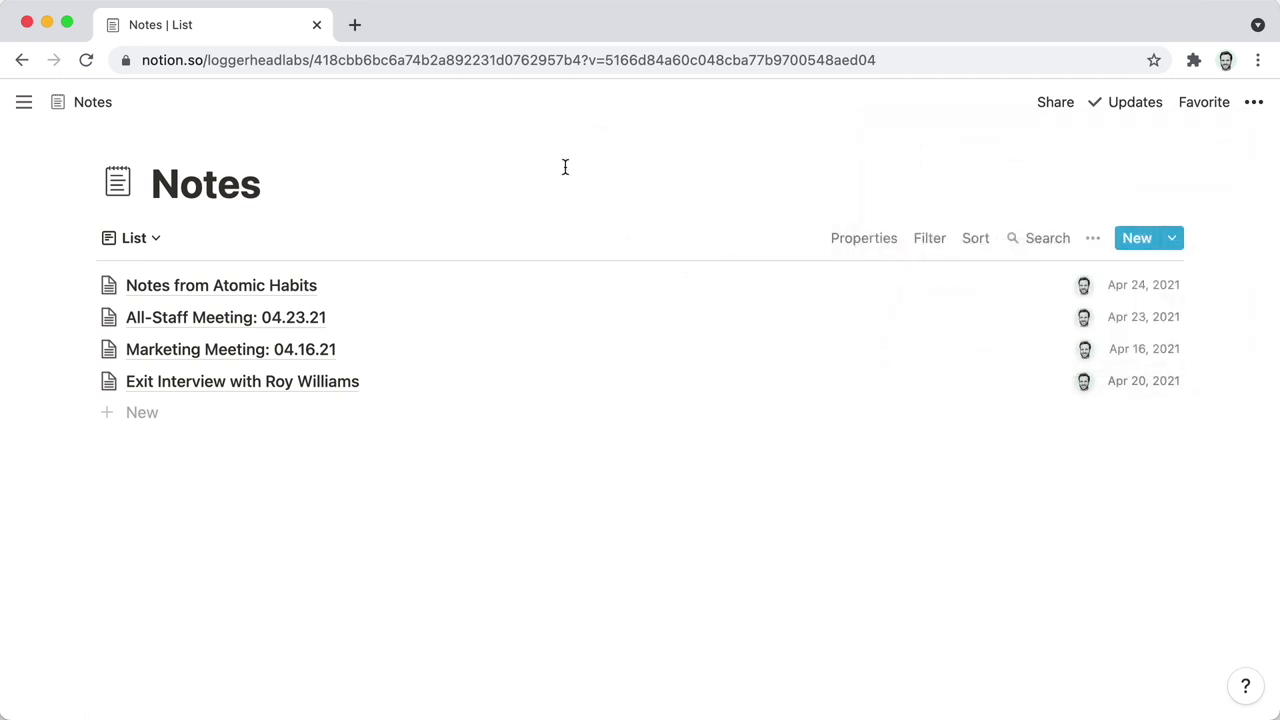
Restrict the Exit Interview note by setting the Loggerhead Labs workspace's permission to No access, and return to the Notes list.
{"action": "left_click", "coordinate": [281, 390]}
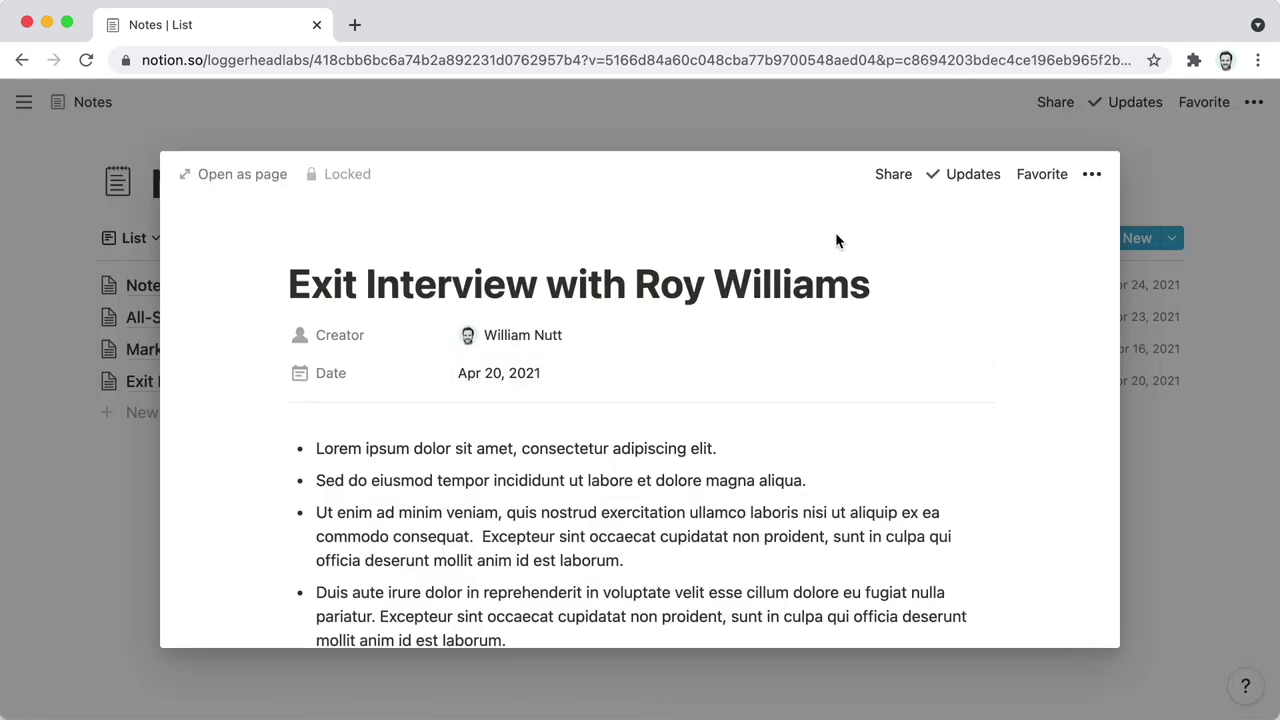
{"action": "left_click", "coordinate": [890, 176]}
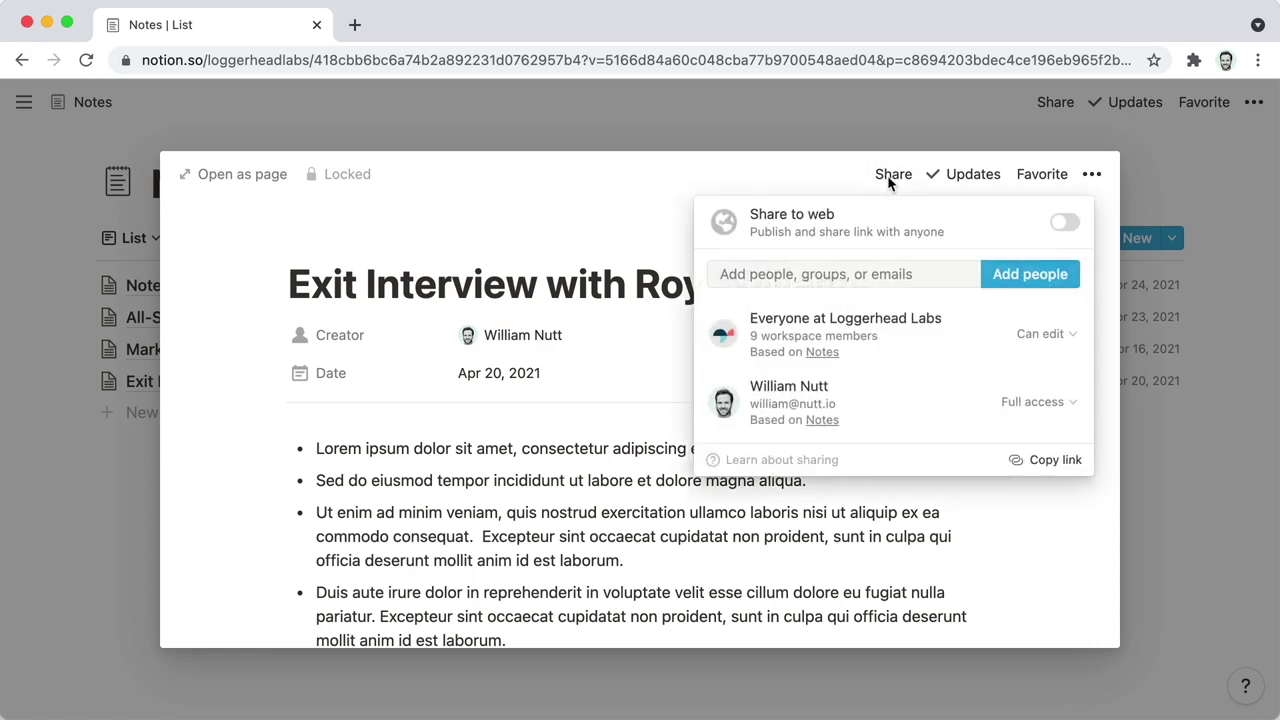
{"action": "mouse_move", "coordinate": [860, 337]}
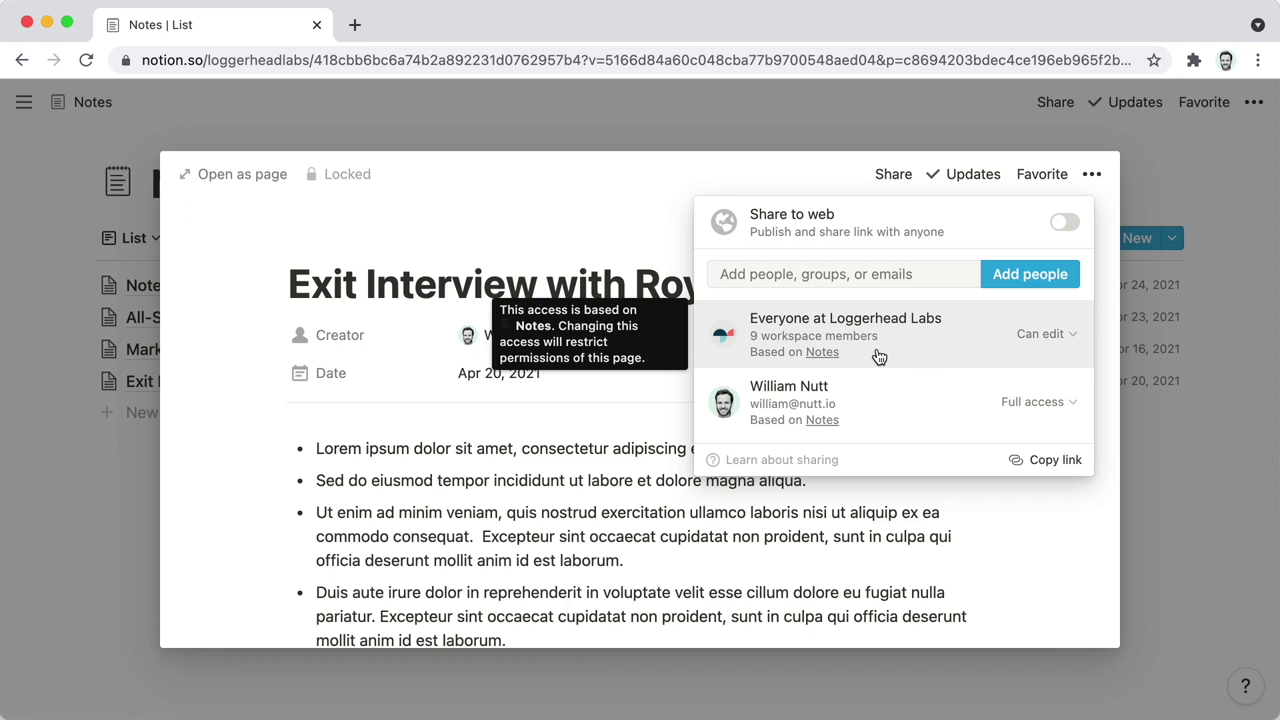
{"action": "left_click", "coordinate": [1047, 335]}
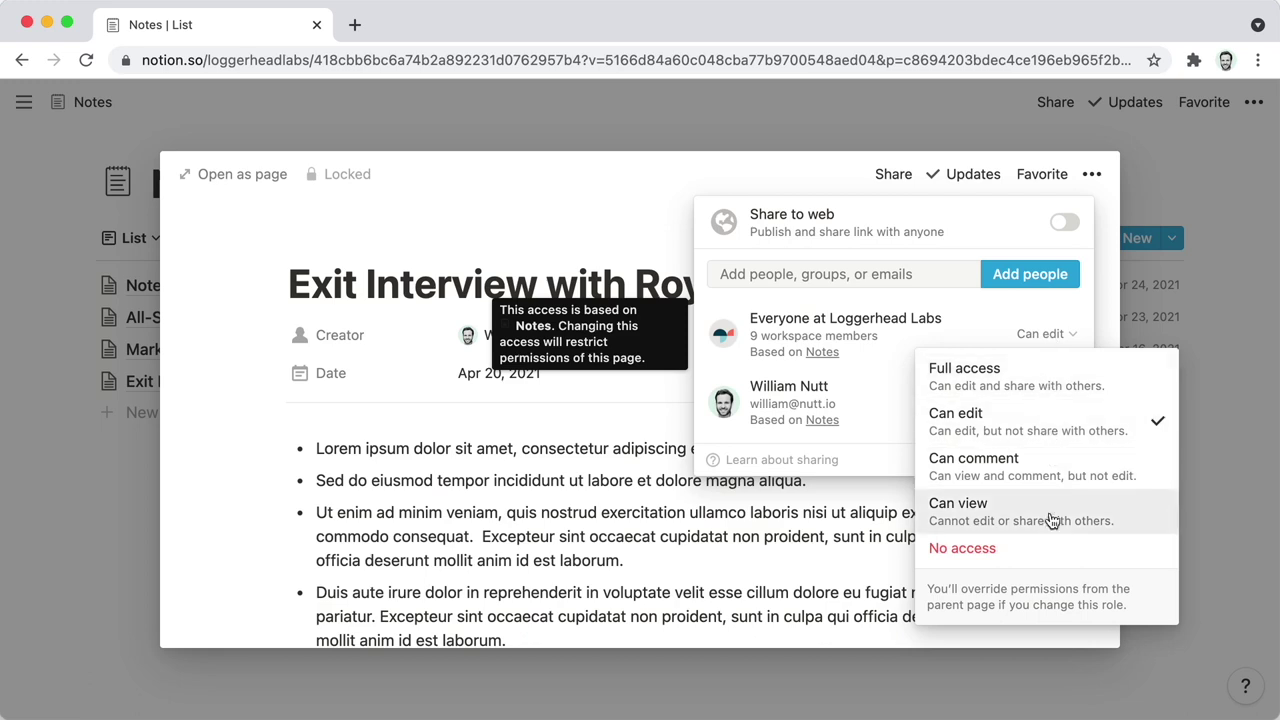
{"action": "left_click", "coordinate": [1055, 548]}
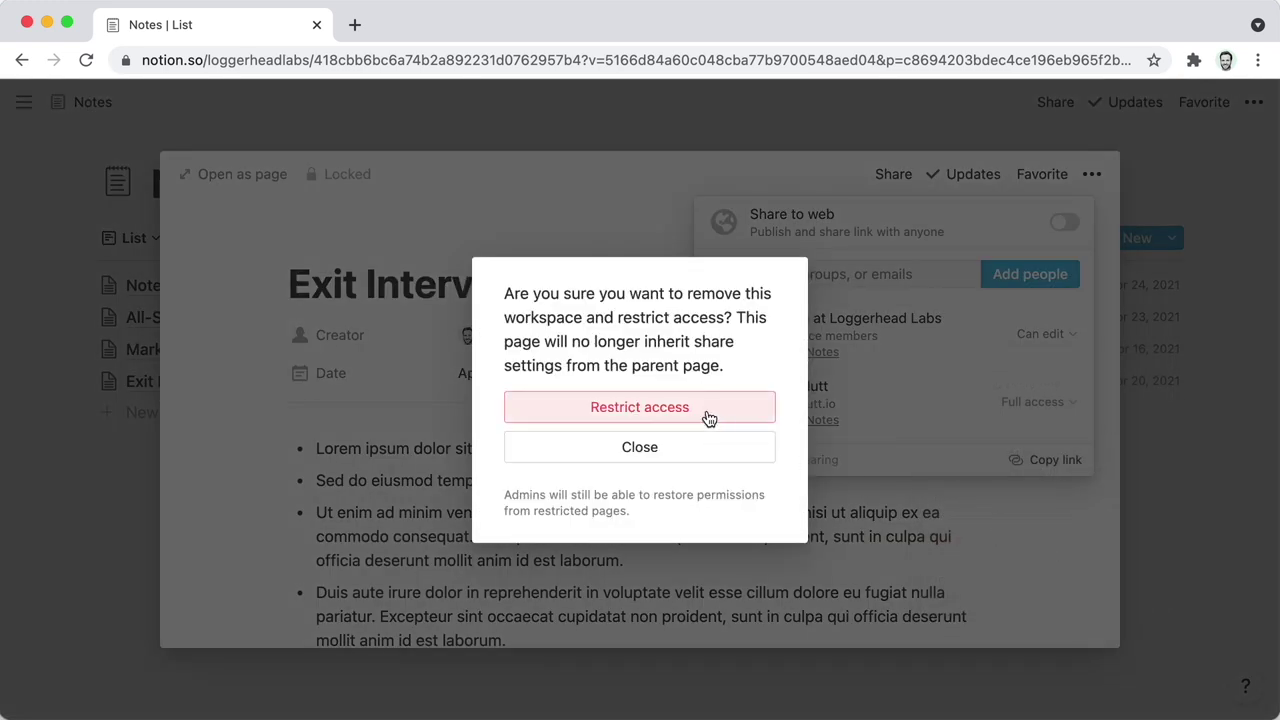
{"action": "left_click", "coordinate": [708, 417]}
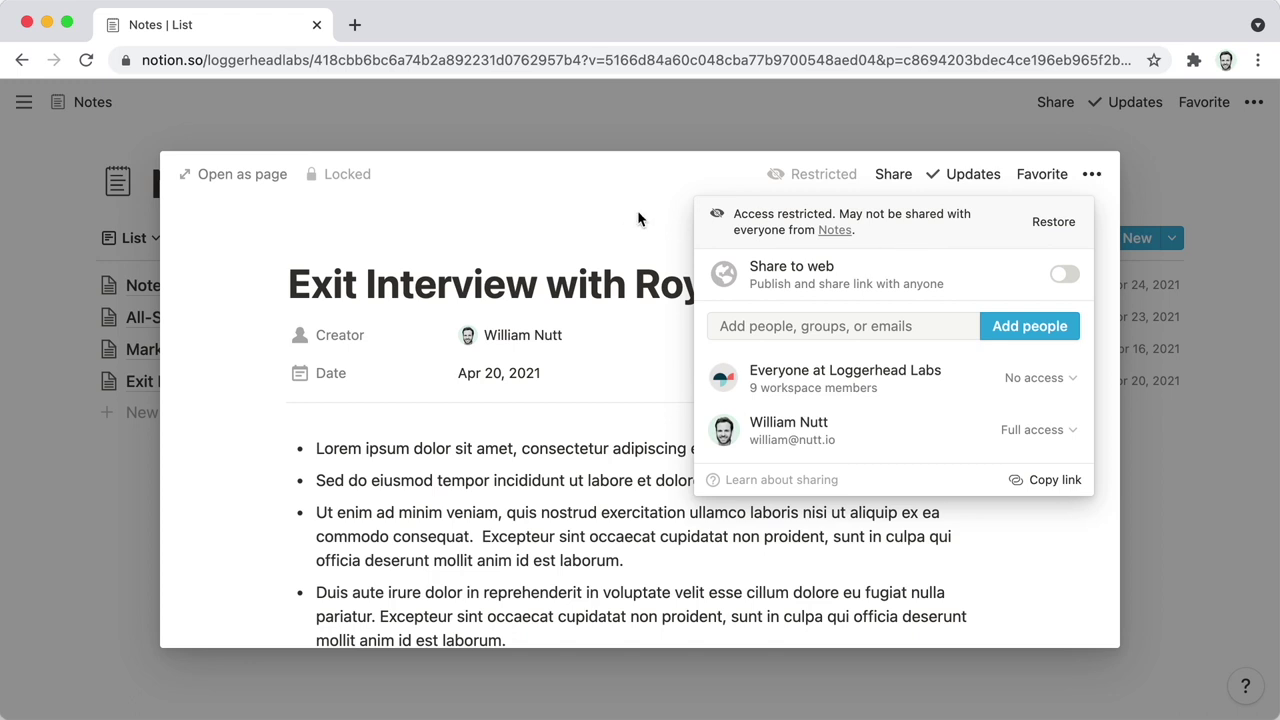
{"action": "left_click", "coordinate": [612, 208]}
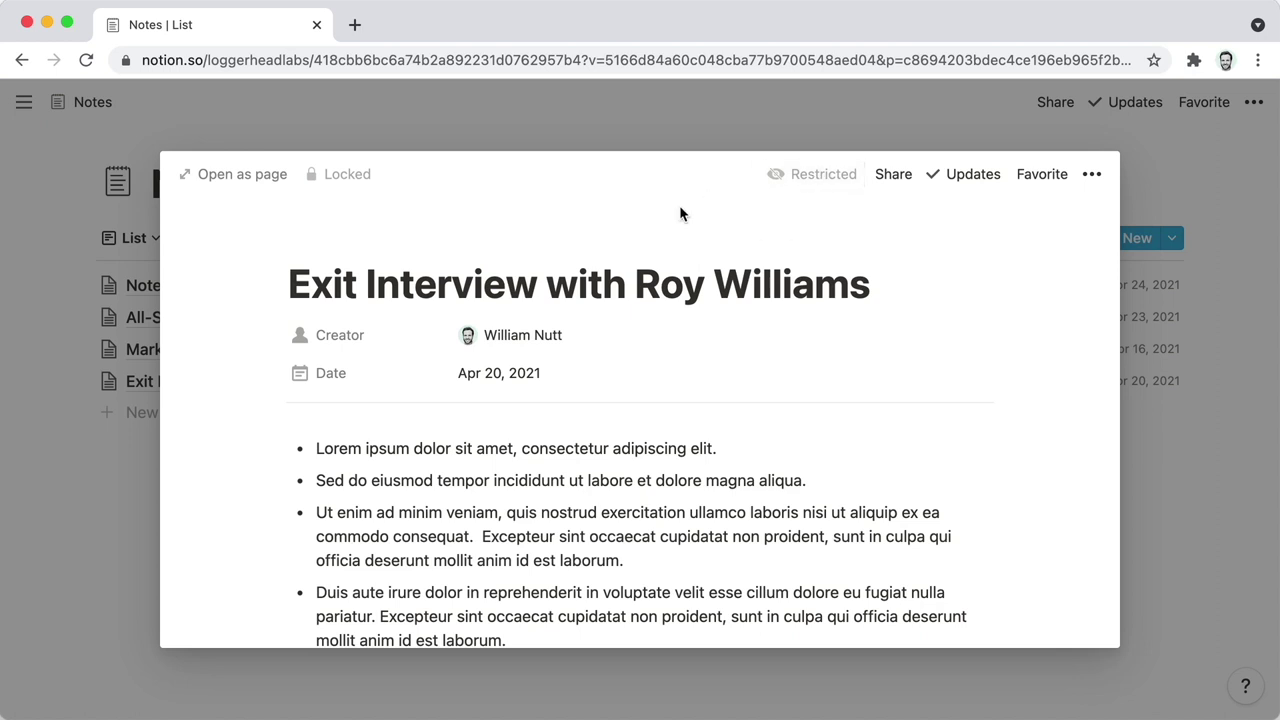
{"action": "left_click", "coordinate": [689, 113]}
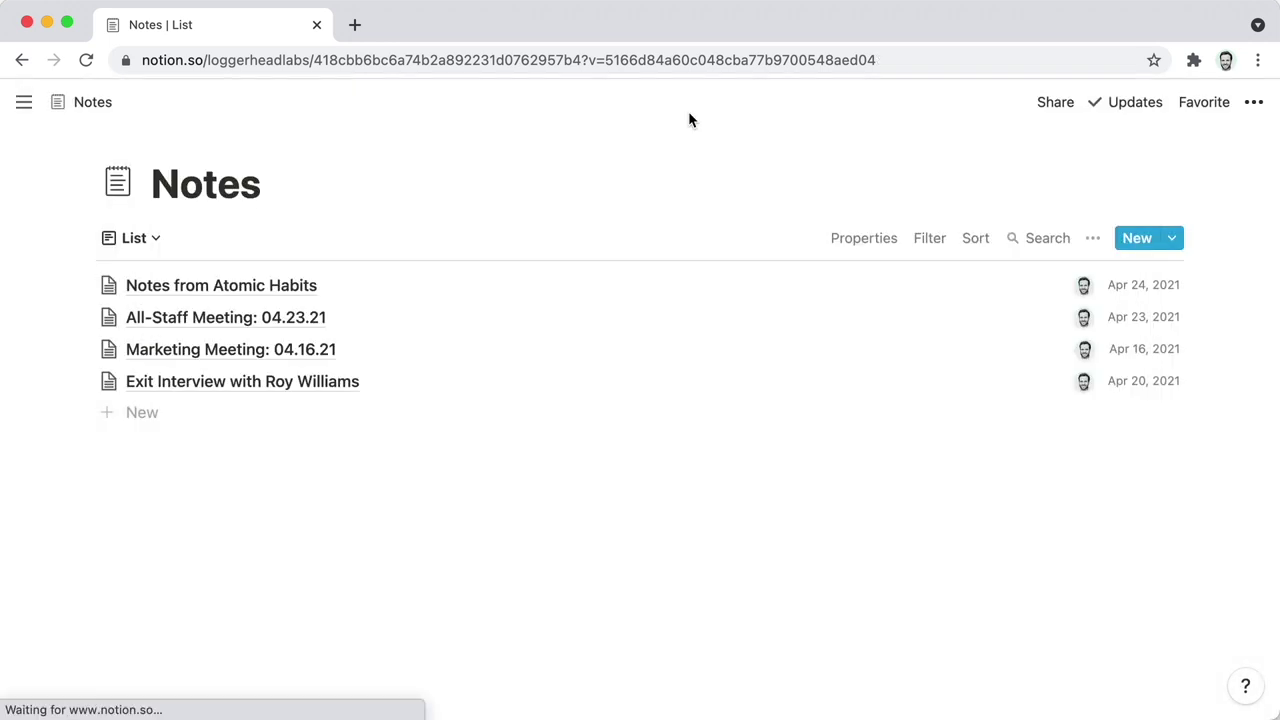
Share the Notes page to the web with search engine indexing enabled, and turn web sharing back off.
{"action": "left_click", "coordinate": [1047, 108]}
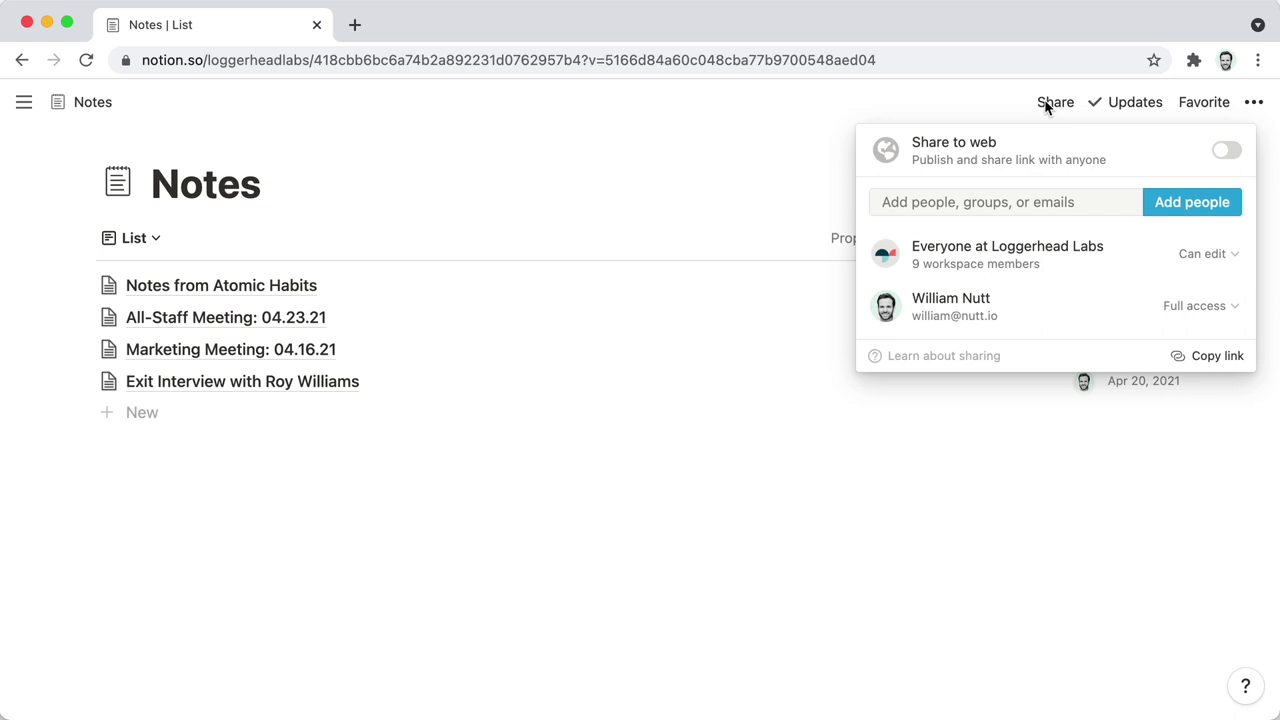
{"action": "left_click", "coordinate": [1225, 151]}
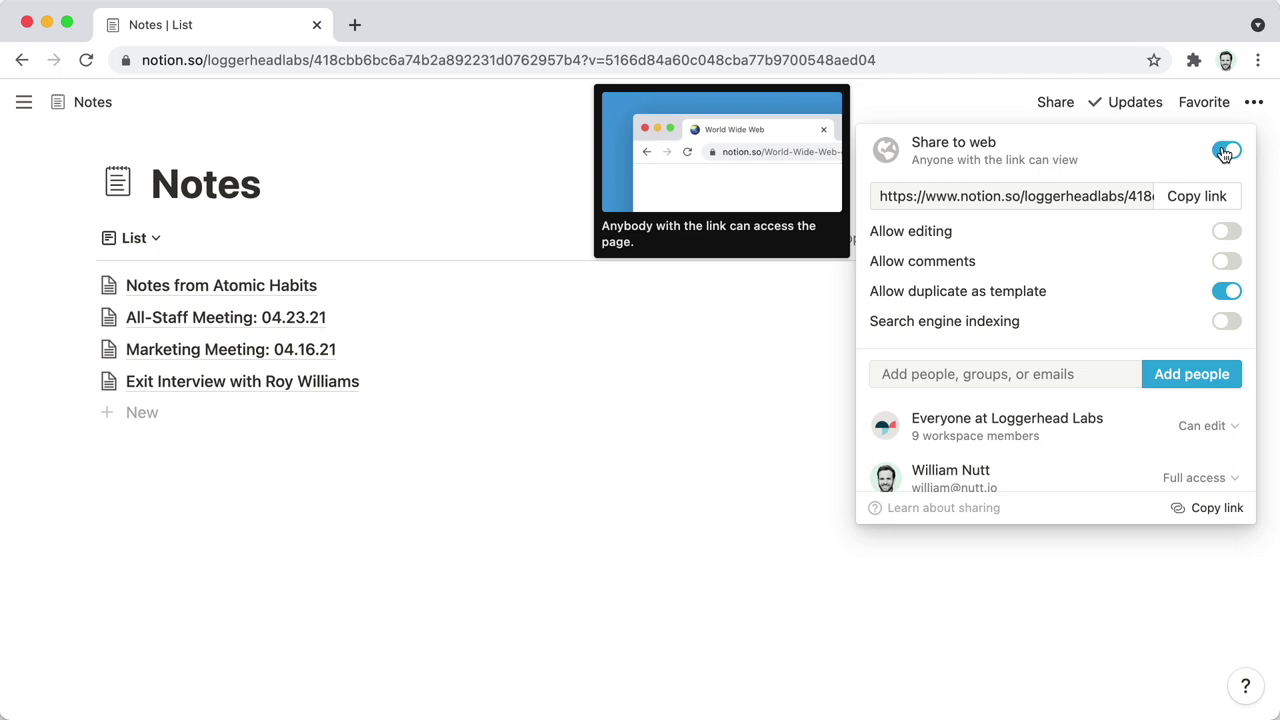
{"action": "left_click", "coordinate": [1224, 322]}
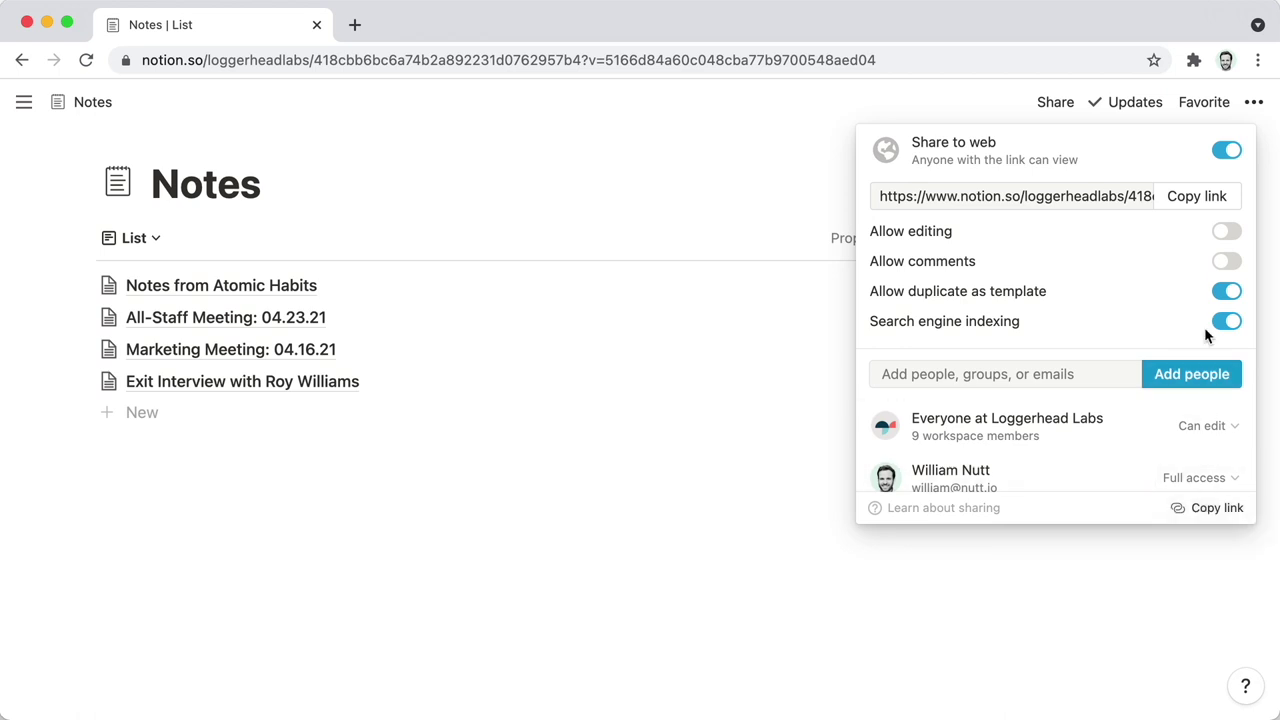
{"action": "left_click", "coordinate": [1234, 156]}
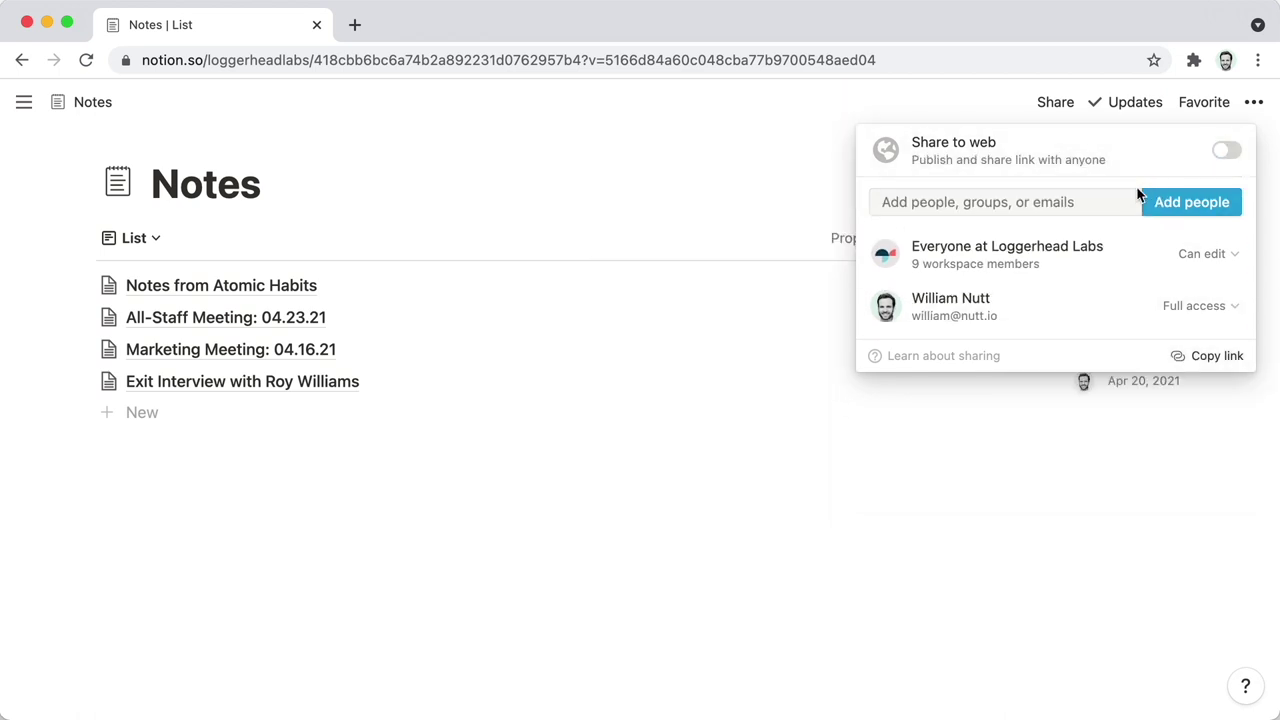
Open the invitation dialog for the Notes page and examine the permission levels available for invited people.
{"action": "left_click", "coordinate": [1079, 208]}
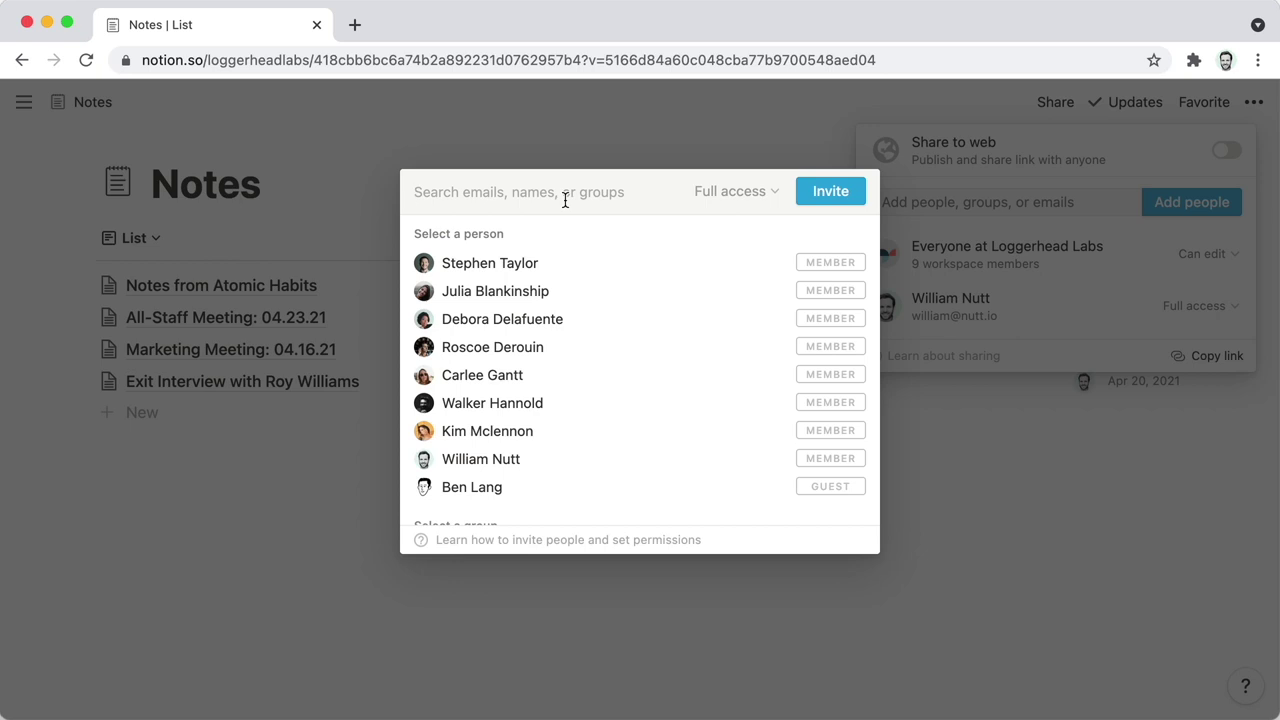
{"action": "left_click", "coordinate": [729, 191]}
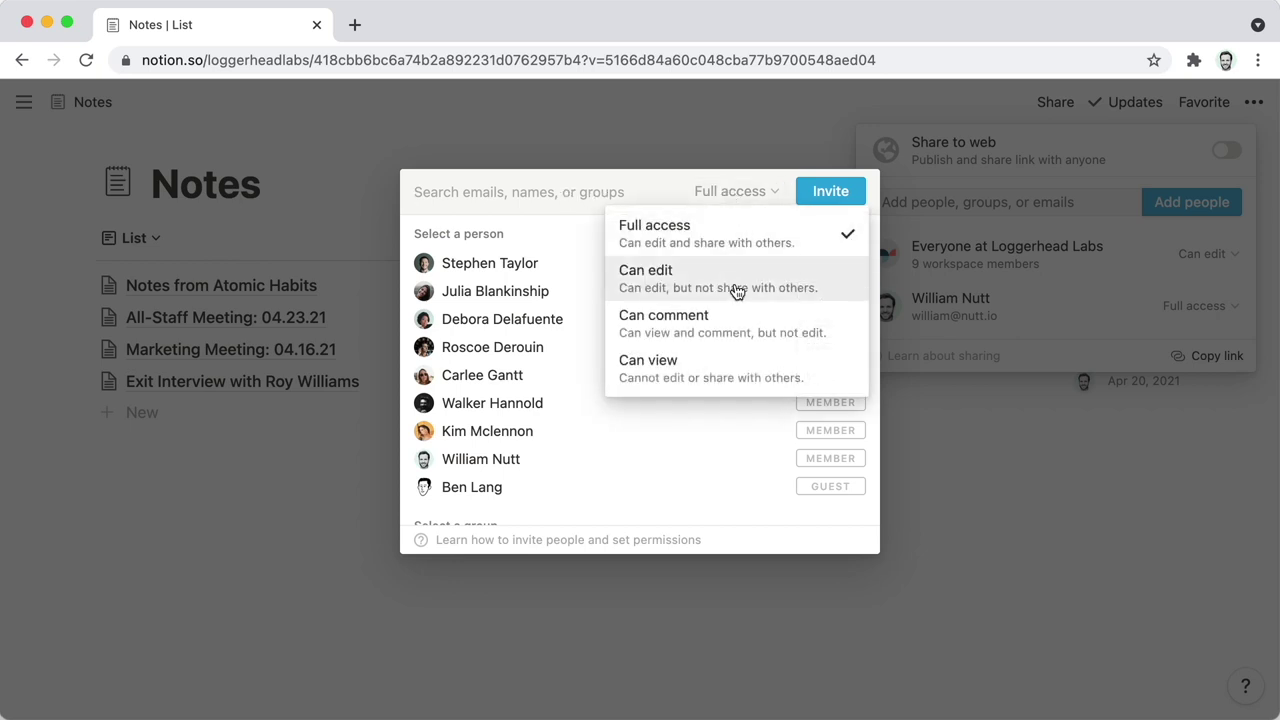
{"action": "left_click", "coordinate": [573, 211]}
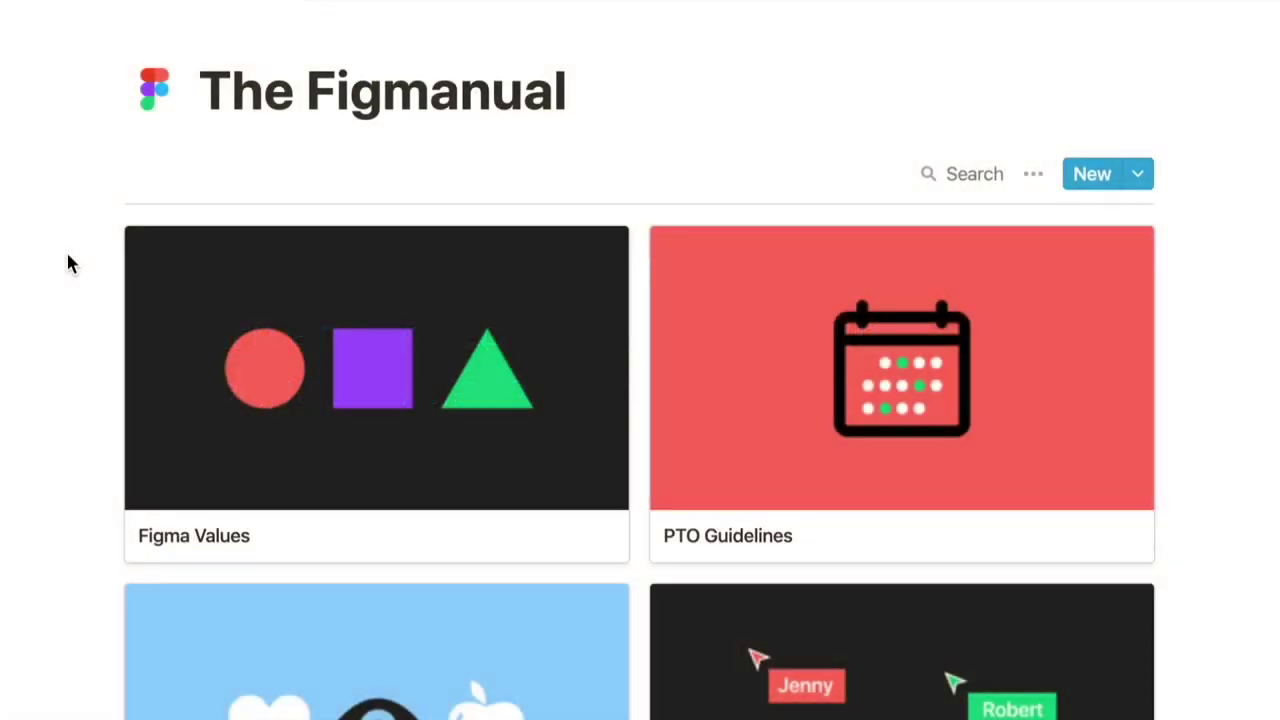
Look through the Figmanual gallery cards and the March 2021 entries in the Story Calendar.
{"action": "scroll", "coordinate": [68, 263], "scroll_direction": "down", "scroll_amount": 5}
{"action": "scroll", "coordinate": [68, 263], "scroll_direction": "down", "scroll_amount": 5}
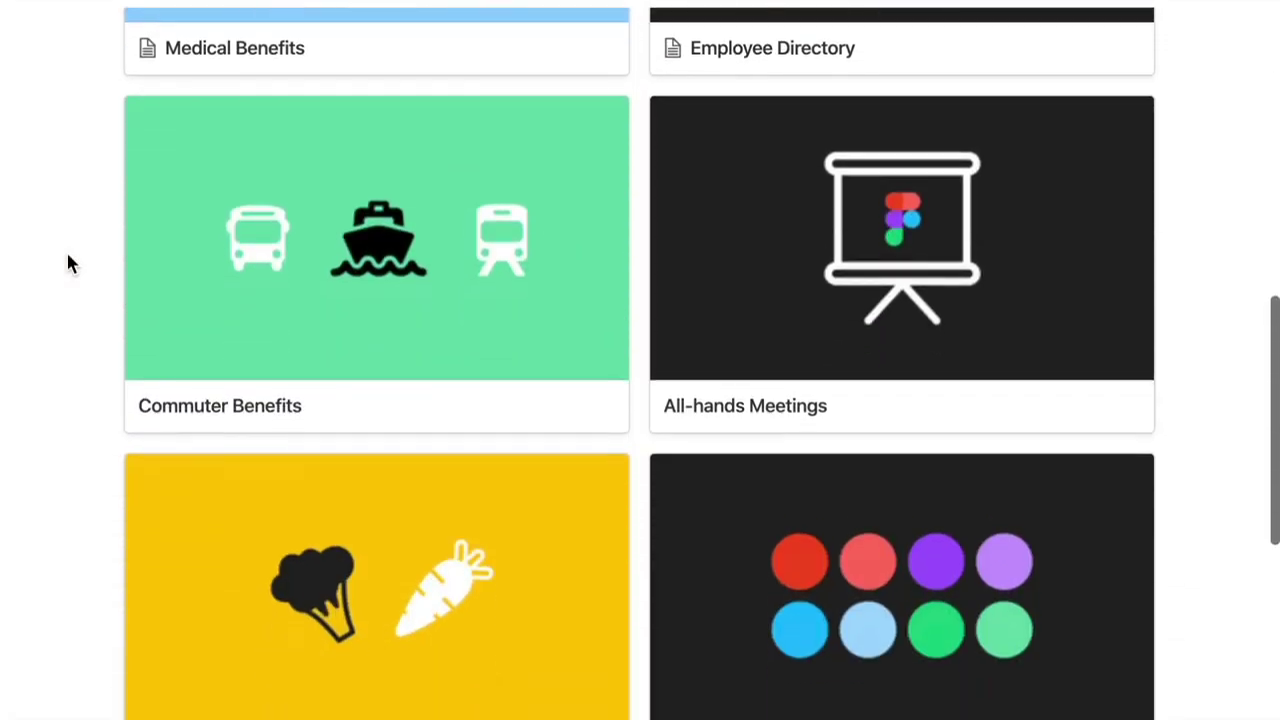
{"action": "scroll", "coordinate": [68, 263], "scroll_direction": "up", "scroll_amount": 4}
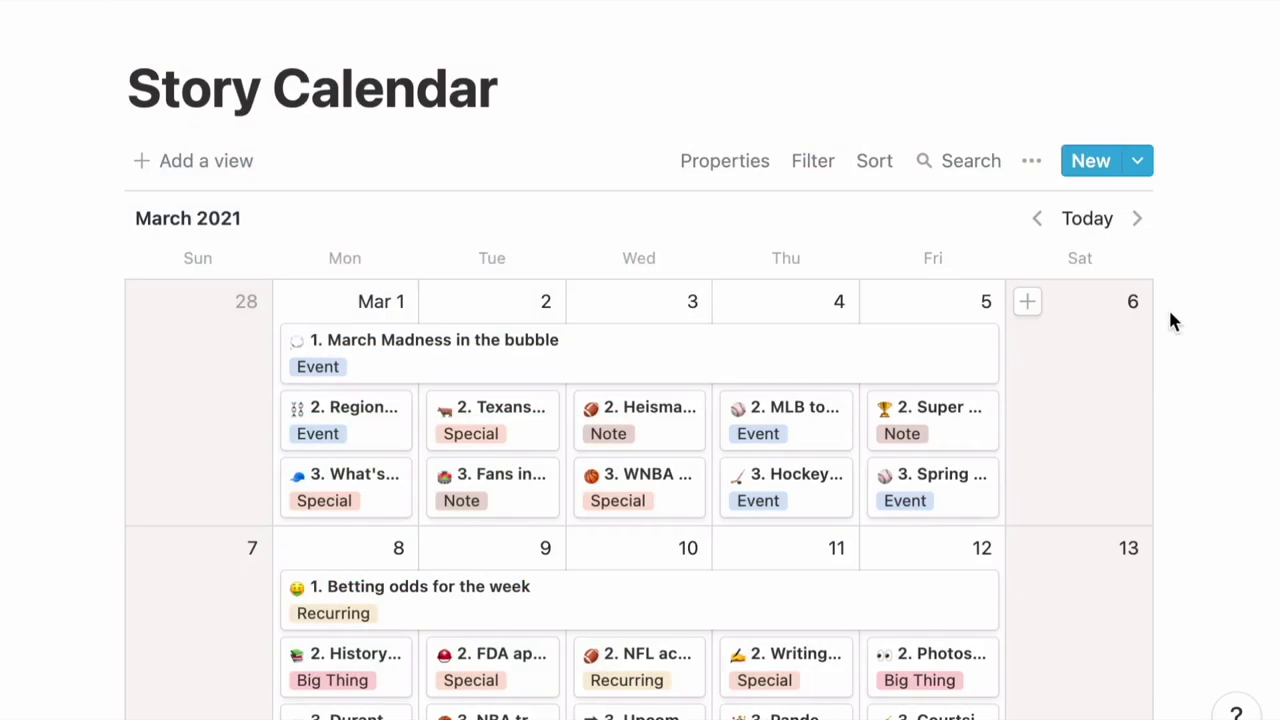
{"action": "scroll", "coordinate": [1173, 320], "scroll_direction": "down", "scroll_amount": 5}
{"action": "scroll", "coordinate": [1173, 320], "scroll_direction": "down", "scroll_amount": 3}
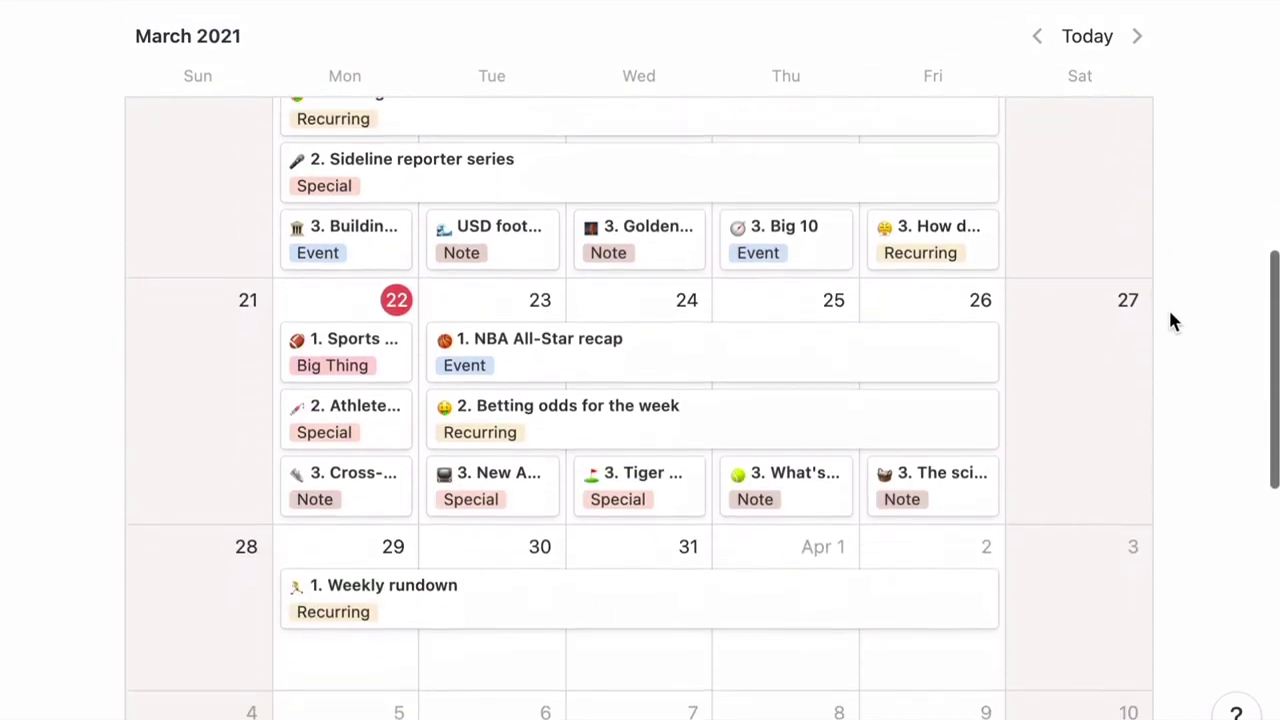
{"action": "left_click_drag", "start_coordinate": [534, 440], "coordinate": [633, 458]}
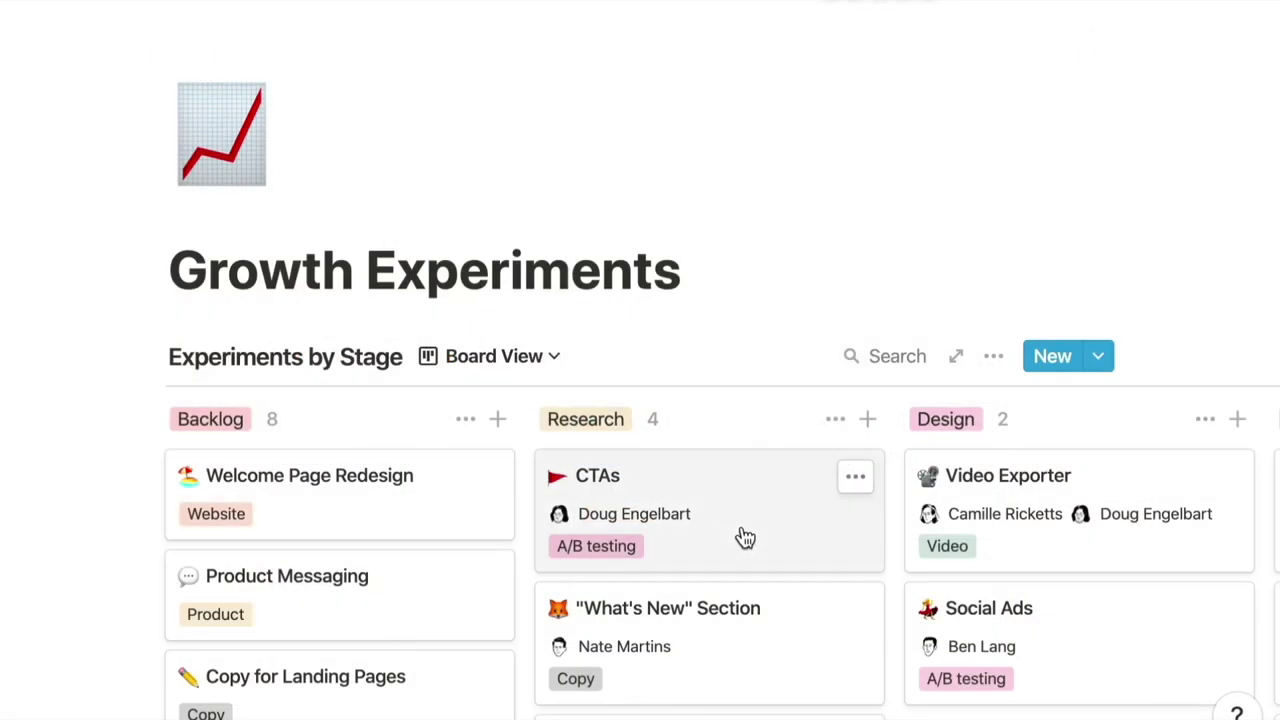
Move the CTAs card to the Design stage on the Growth Experiments board and open its page at the Research section.
{"action": "left_click_drag", "start_coordinate": [745, 538], "coordinate": [1034, 494]}
{"action": "left_click", "coordinate": [1128, 557]}
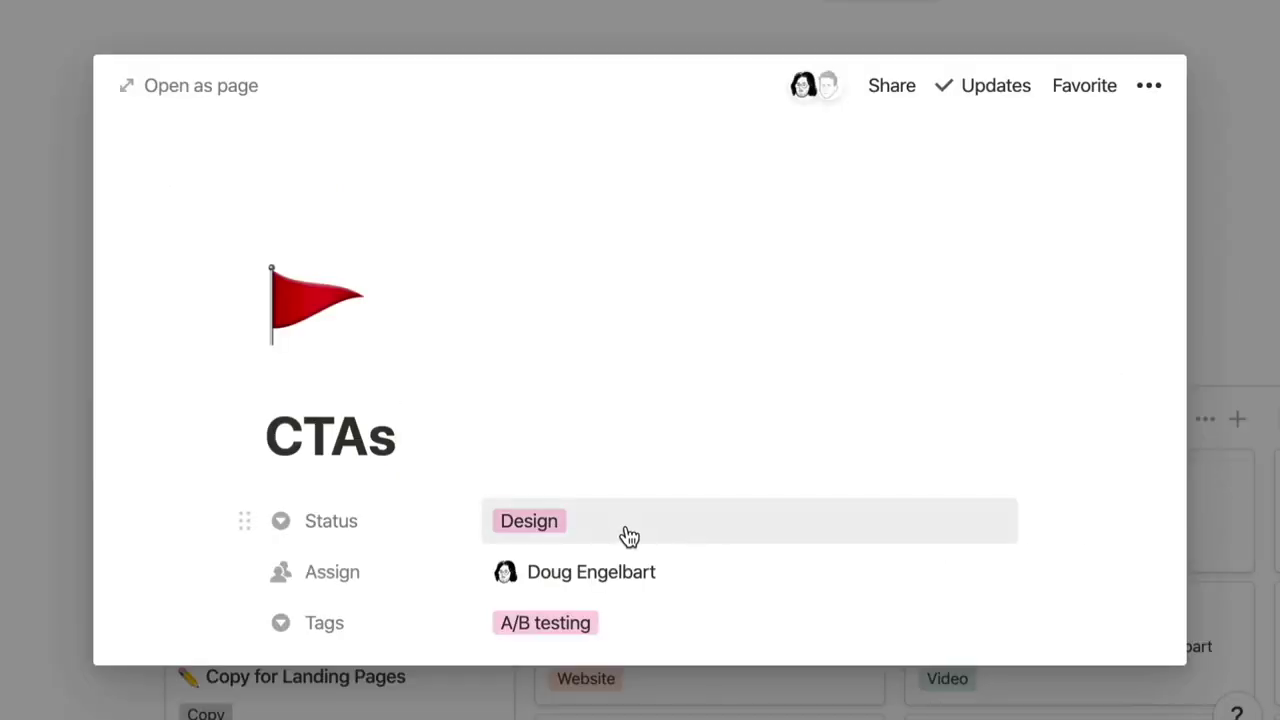
{"action": "scroll", "coordinate": [624, 531], "scroll_direction": "down", "scroll_amount": 10}
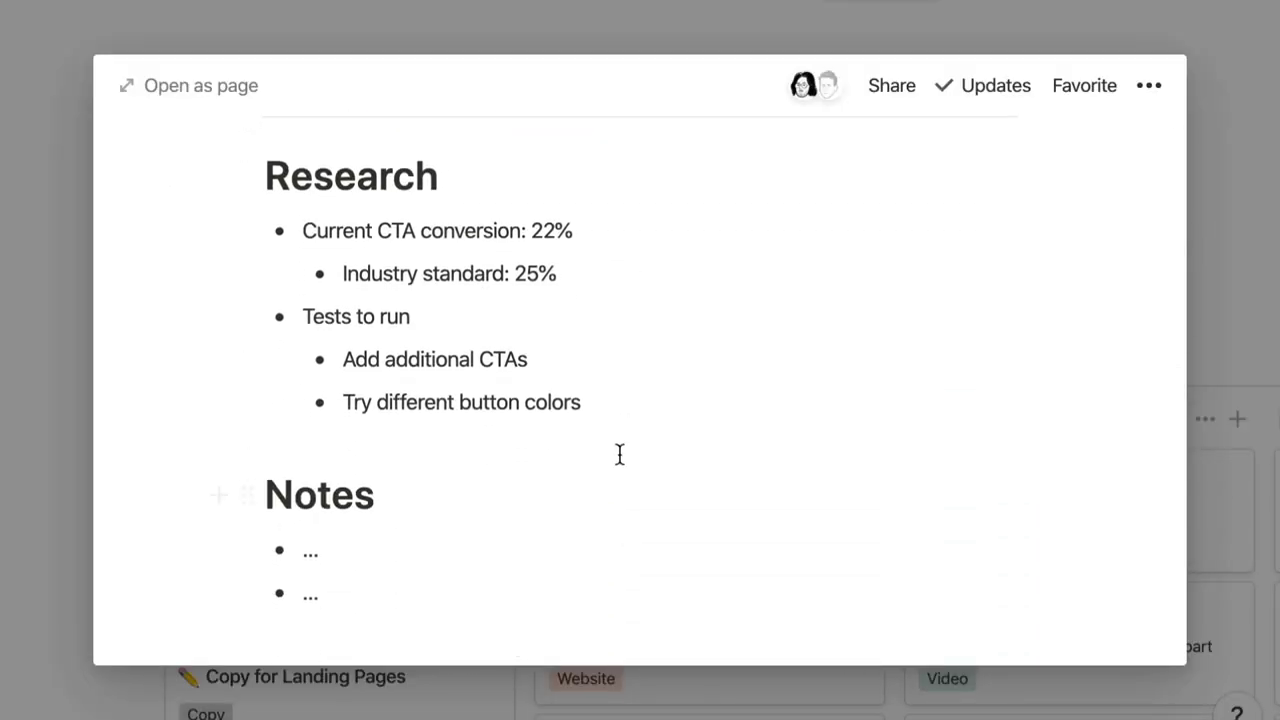
{"action": "left_click", "coordinate": [619, 404]}
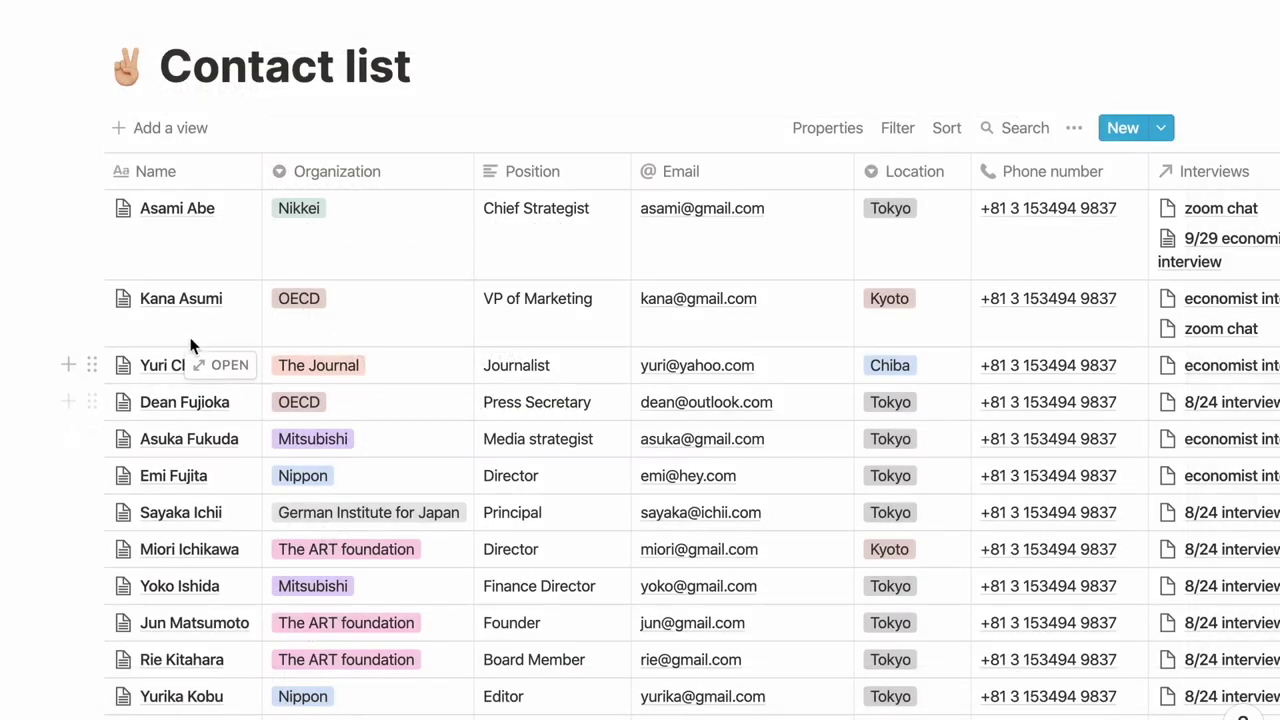
Open the page of the OECD VP of Marketing in the Contact list and look through its properties and content.
{"action": "left_click", "coordinate": [225, 300]}
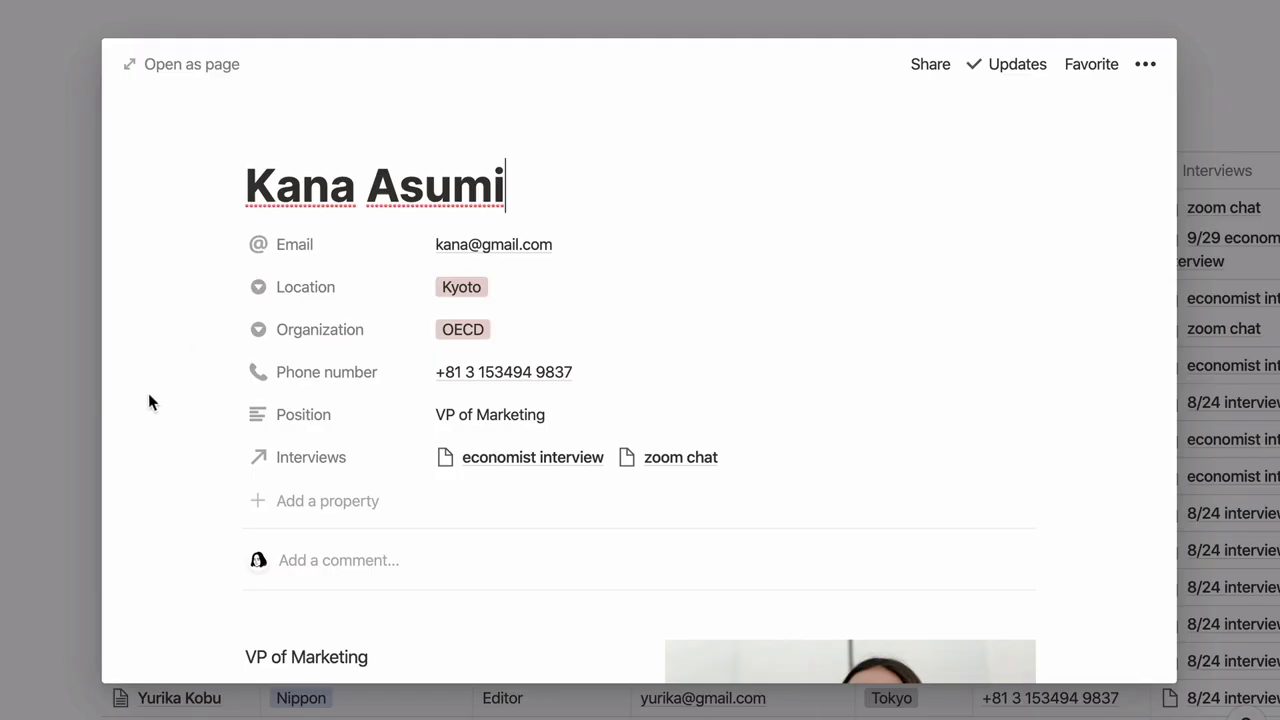
{"action": "scroll", "coordinate": [148, 400], "scroll_direction": "down", "scroll_amount": 3}
{"action": "scroll", "coordinate": [149, 396], "scroll_direction": "down", "scroll_amount": 2}
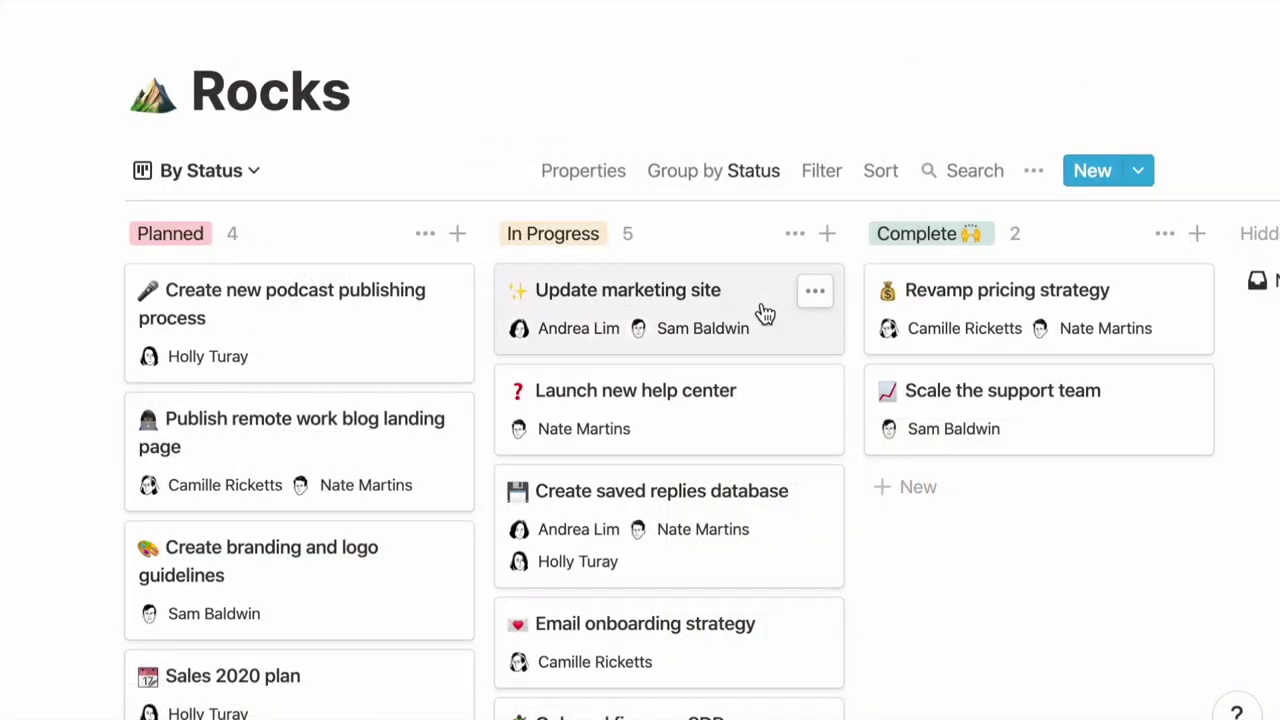
Open the "Update marketing site" card on the Rocks board, review its properties and linked Tasks table, and close it.
{"action": "left_click", "coordinate": [765, 314]}
{"action": "scroll", "coordinate": [762, 312], "scroll_direction": "down", "scroll_amount": 3}
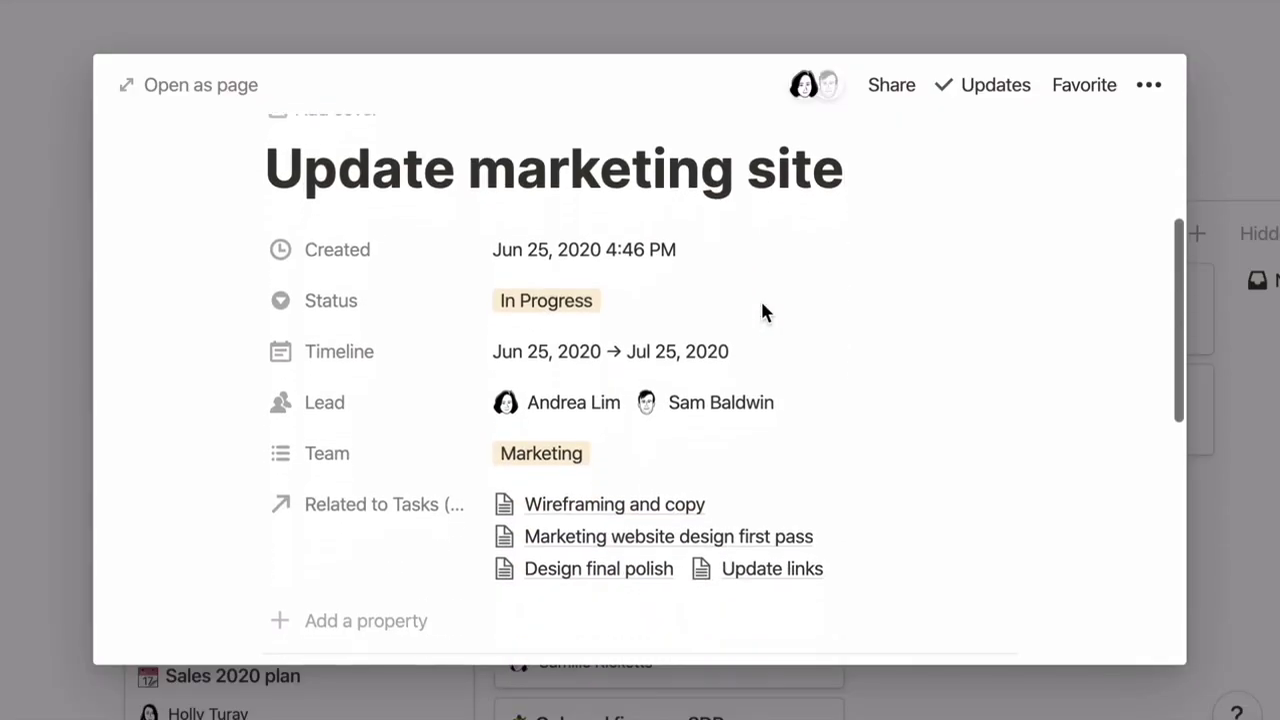
{"action": "scroll", "coordinate": [762, 313], "scroll_direction": "down", "scroll_amount": 5}
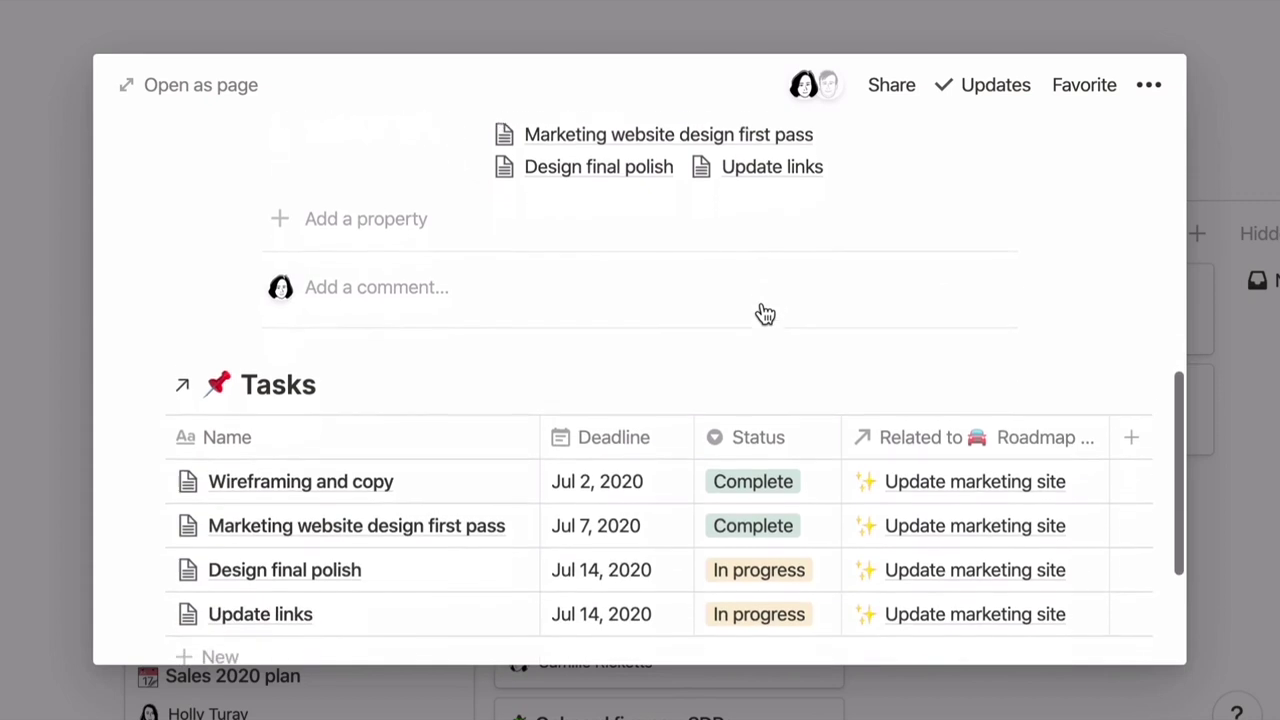
{"action": "scroll", "coordinate": [765, 313], "scroll_direction": "up", "scroll_amount": 5}
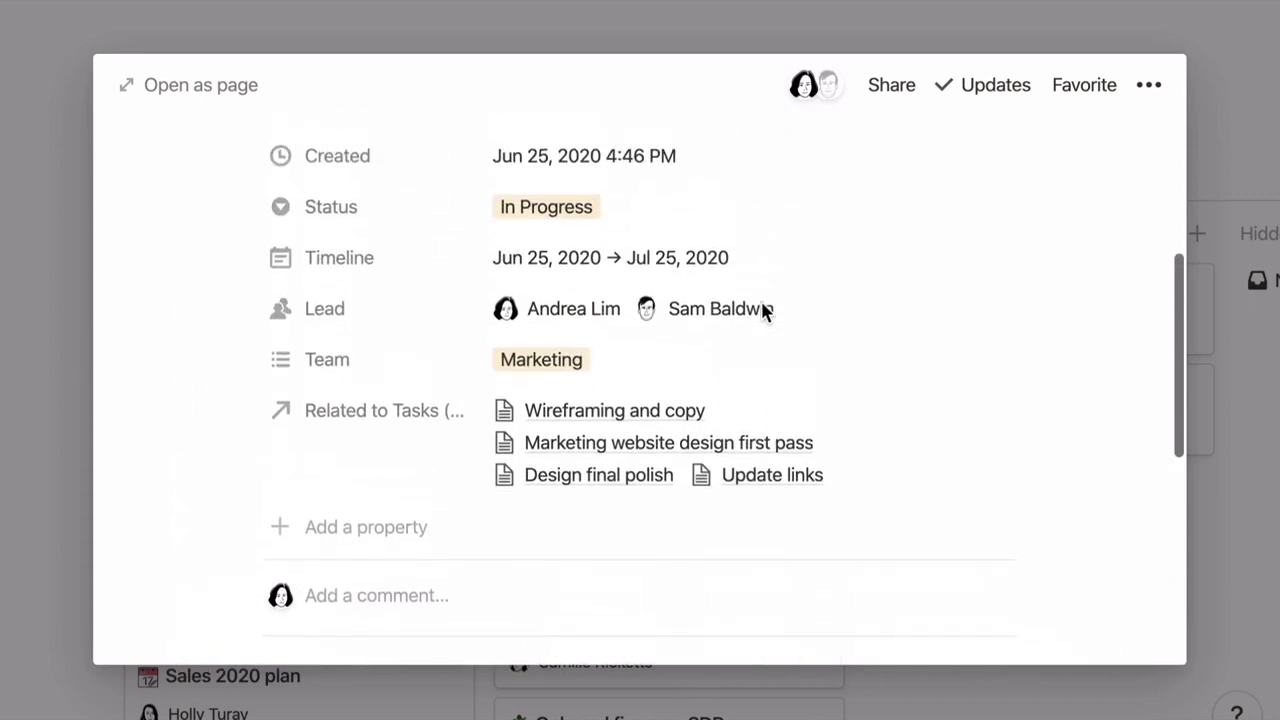
{"action": "scroll", "coordinate": [762, 305], "scroll_direction": "up", "scroll_amount": 3}
{"action": "left_click", "coordinate": [704, 16]}
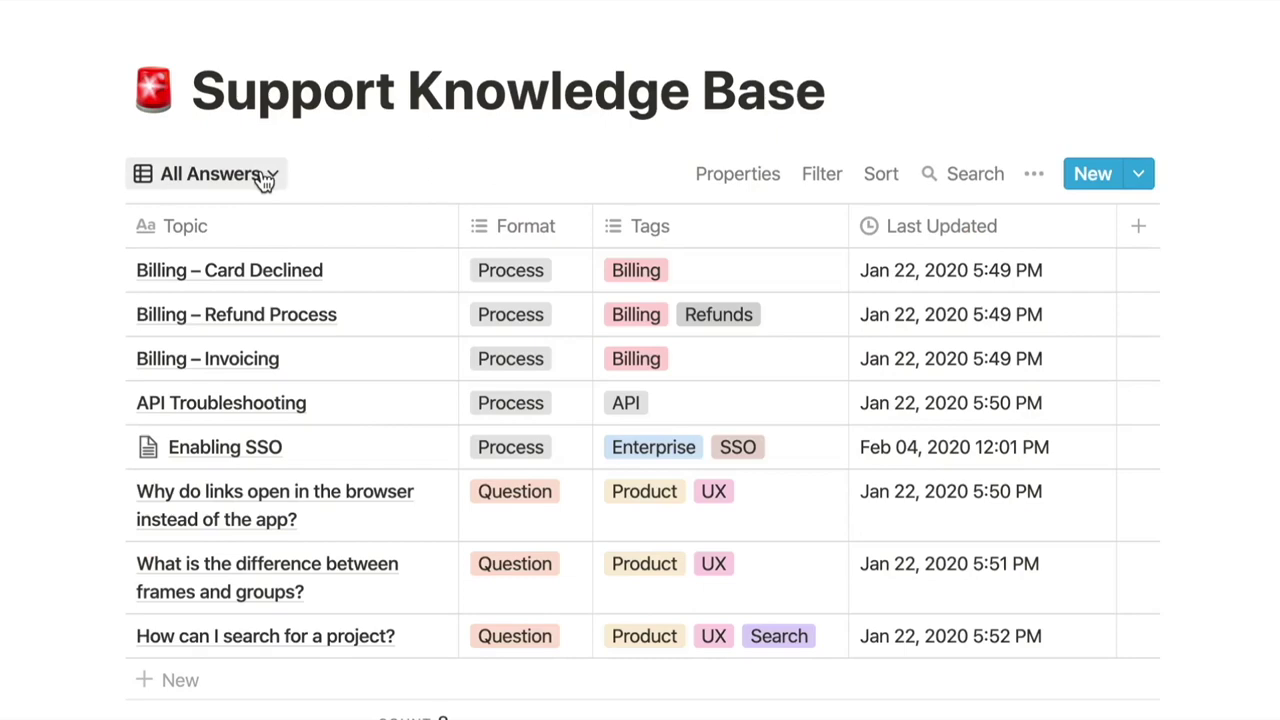
Display the Support Knowledge Base in its Questions view, followed by its Process view.
{"action": "left_click", "coordinate": [266, 174]}
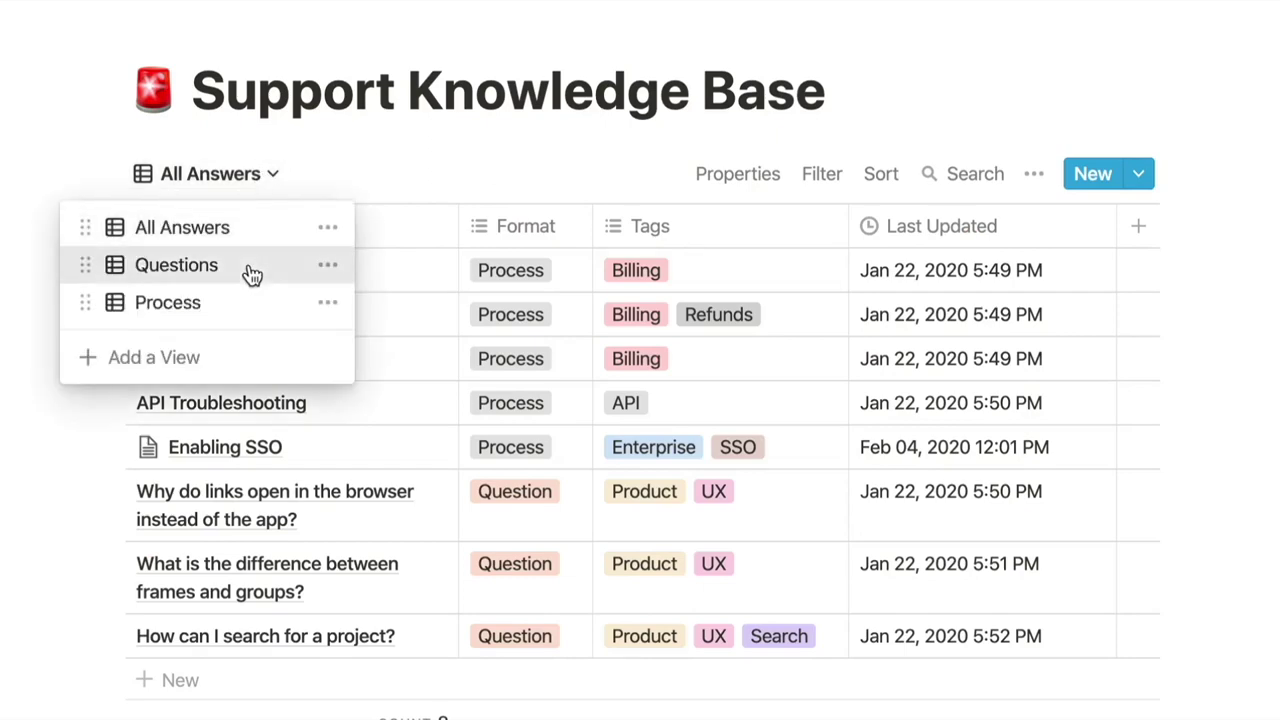
{"action": "left_click", "coordinate": [252, 275]}
{"action": "left_click", "coordinate": [231, 176]}
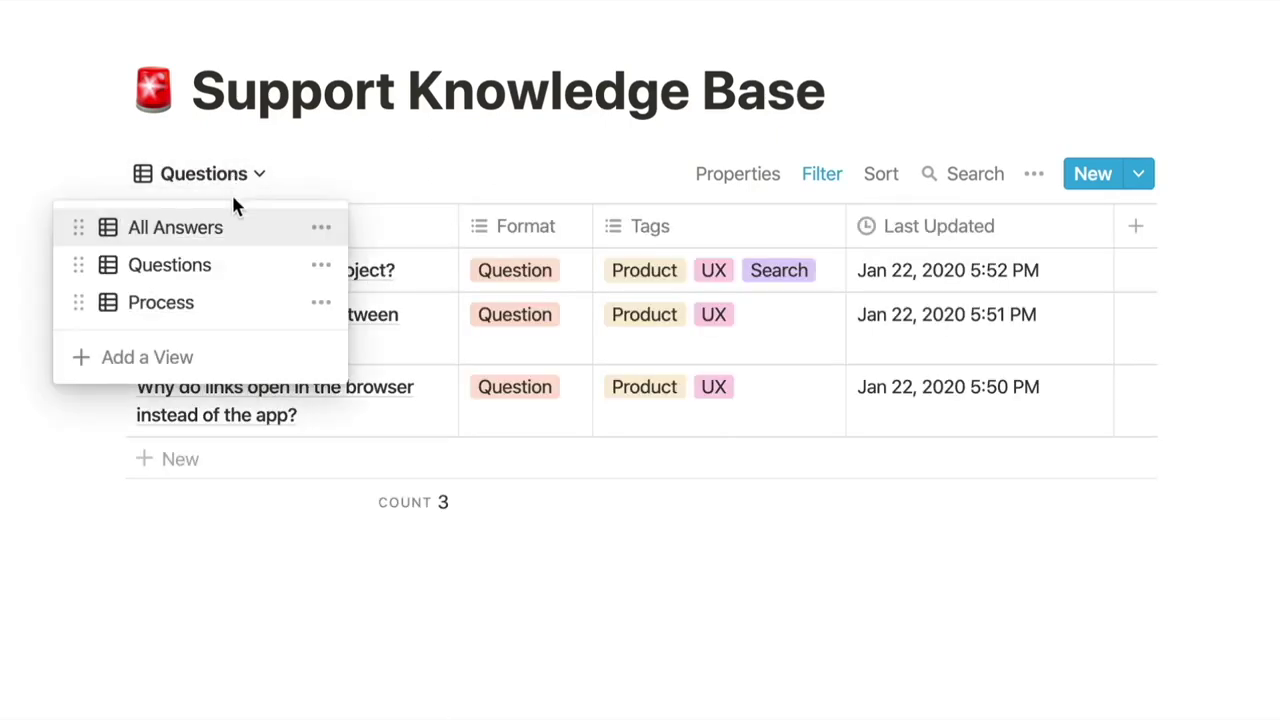
{"action": "left_click", "coordinate": [229, 308]}
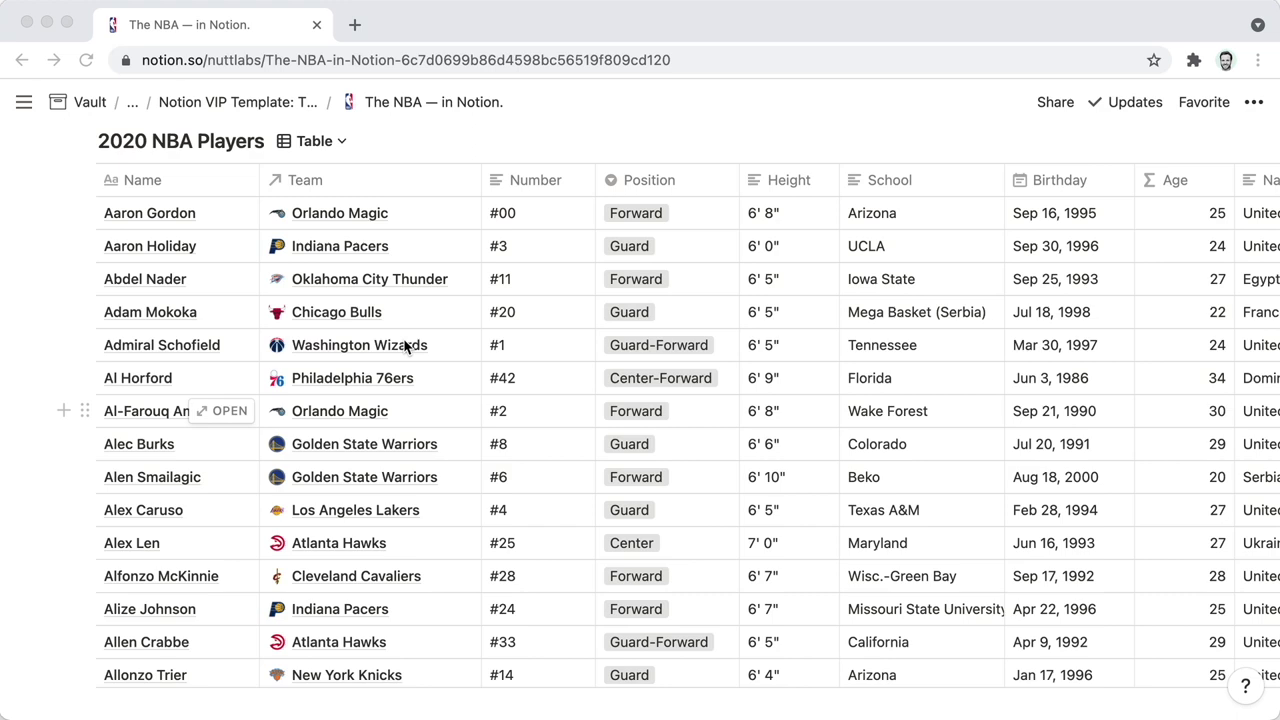
Open the Atlanta Hawks page from the Eastern Conference team list and look through its 2020 NBA Players gallery.
{"action": "scroll", "coordinate": [405, 345], "scroll_direction": "up", "scroll_amount": 5}
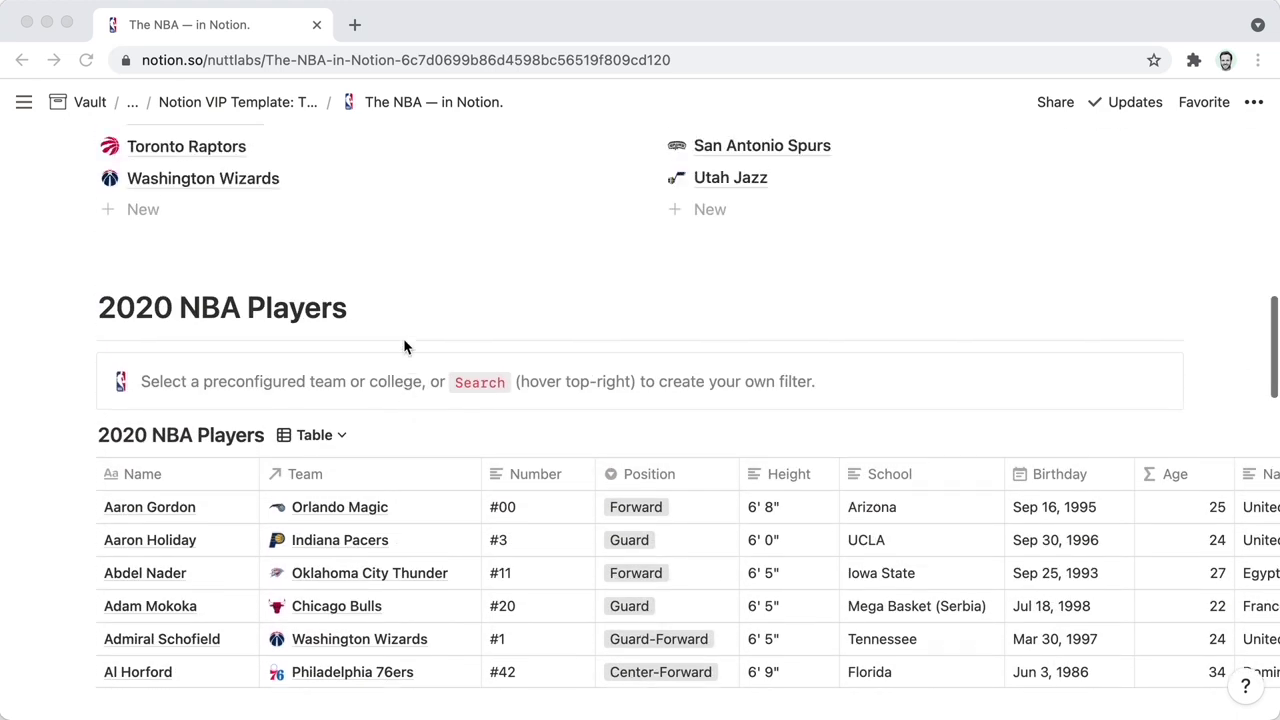
{"action": "scroll", "coordinate": [403, 345], "scroll_direction": "up", "scroll_amount": 2}
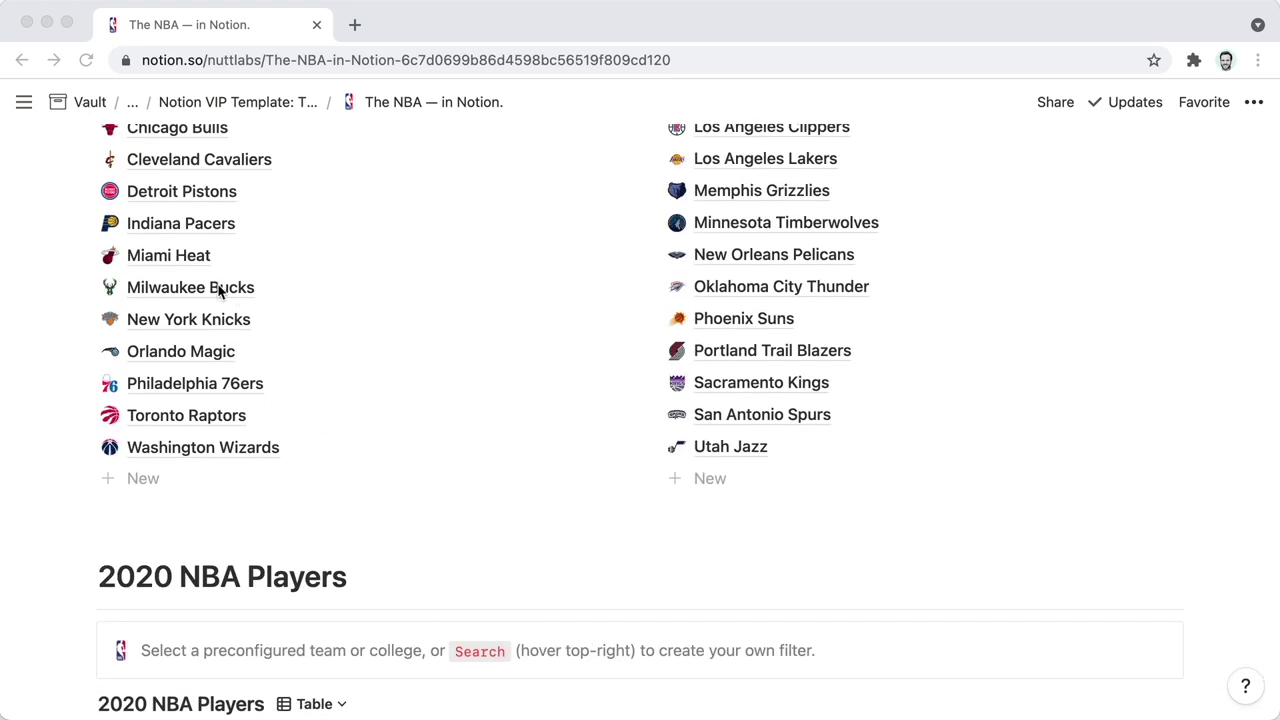
{"action": "scroll", "coordinate": [218, 290], "scroll_direction": "up", "scroll_amount": 2}
{"action": "scroll", "coordinate": [218, 290], "scroll_direction": "up", "scroll_amount": 3}
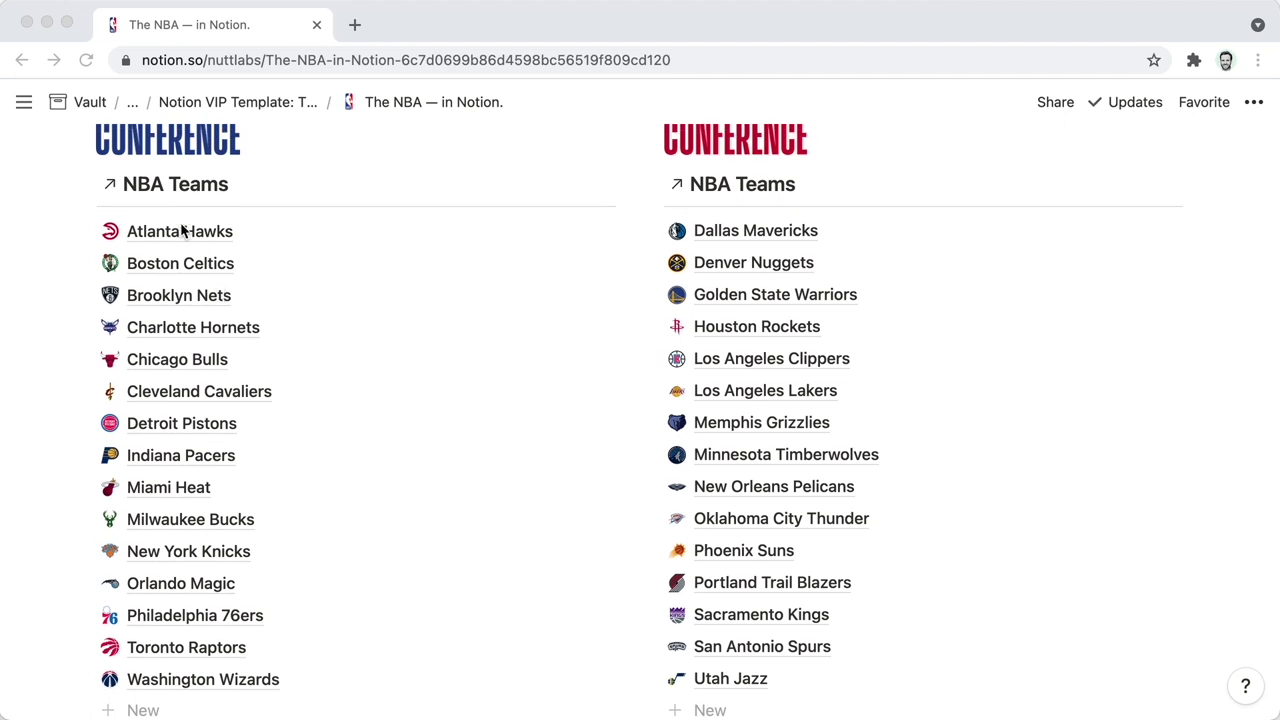
{"action": "left_click", "coordinate": [183, 232]}
{"action": "left_click", "coordinate": [175, 230]}
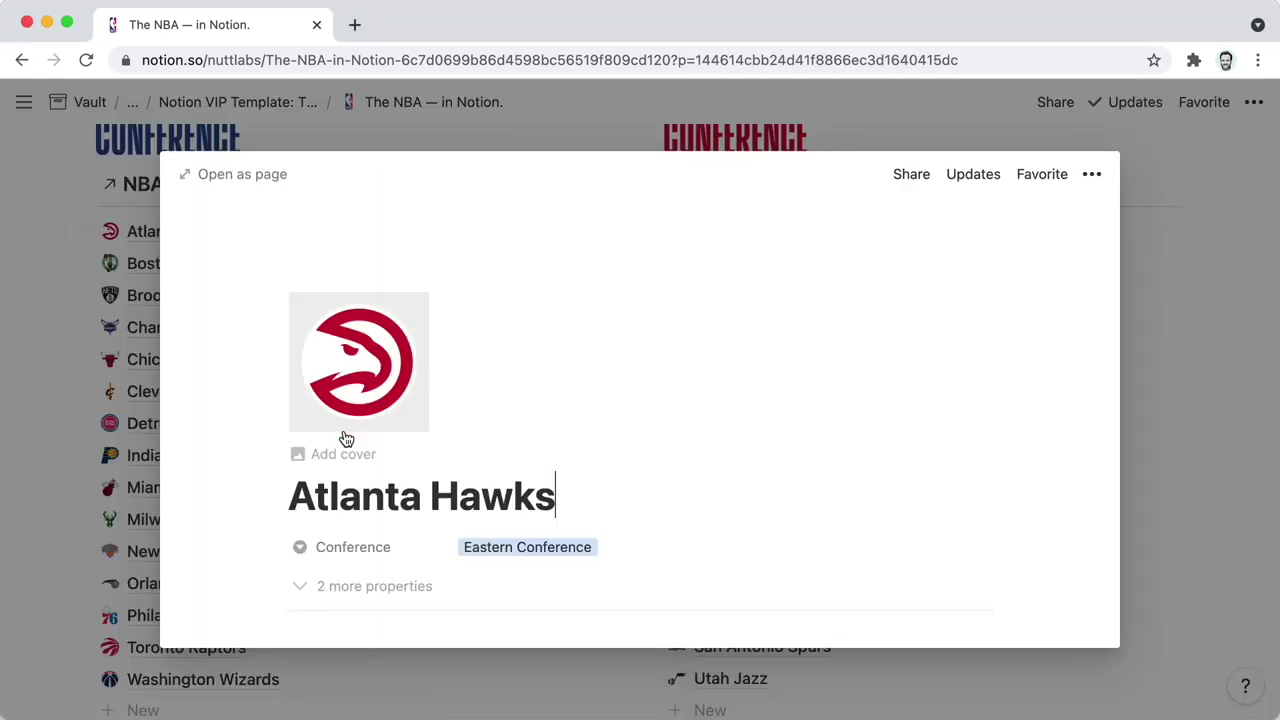
{"action": "scroll", "coordinate": [348, 453], "scroll_direction": "down", "scroll_amount": 5}
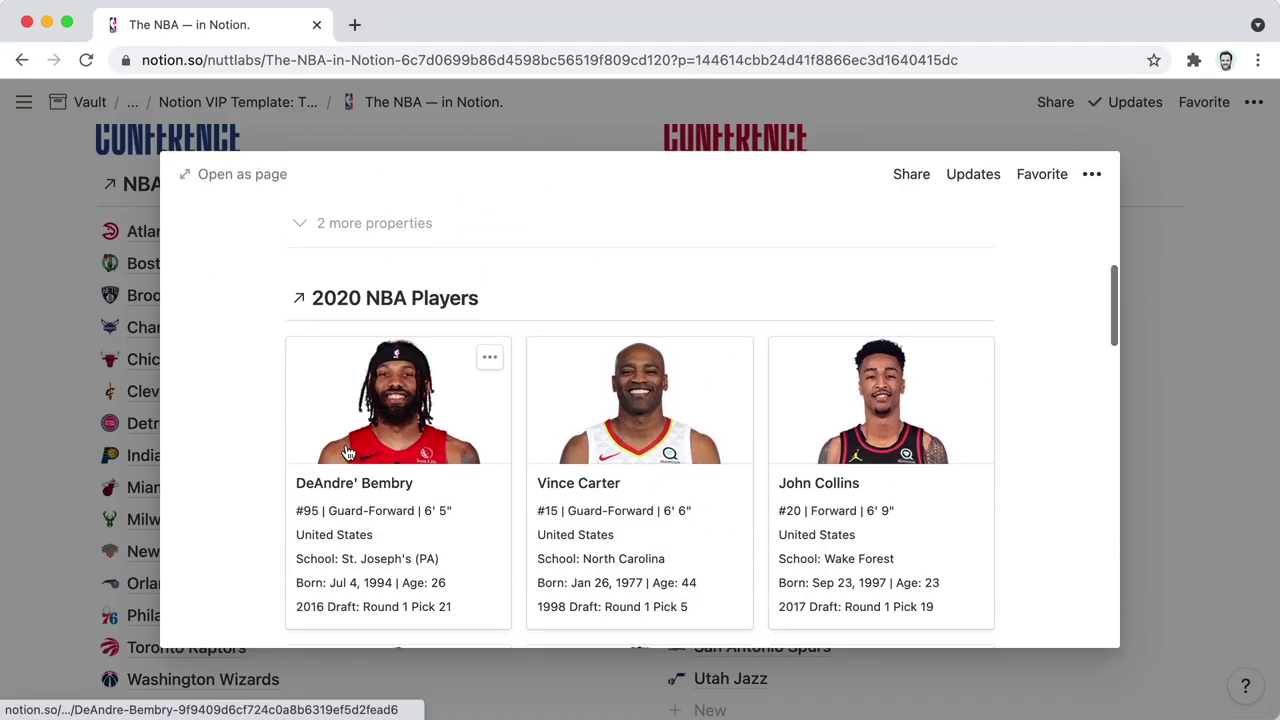
{"action": "scroll", "coordinate": [348, 453], "scroll_direction": "down", "scroll_amount": 5}
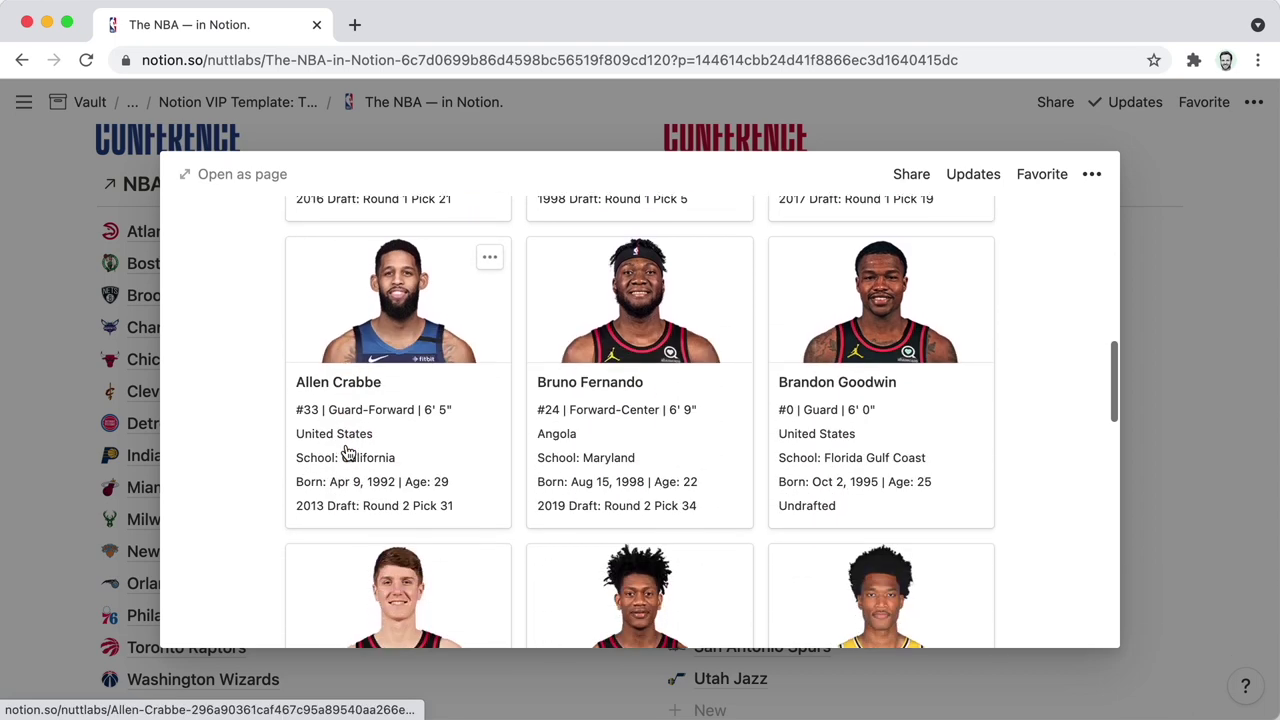
{"action": "scroll", "coordinate": [348, 453], "scroll_direction": "down", "scroll_amount": 5}
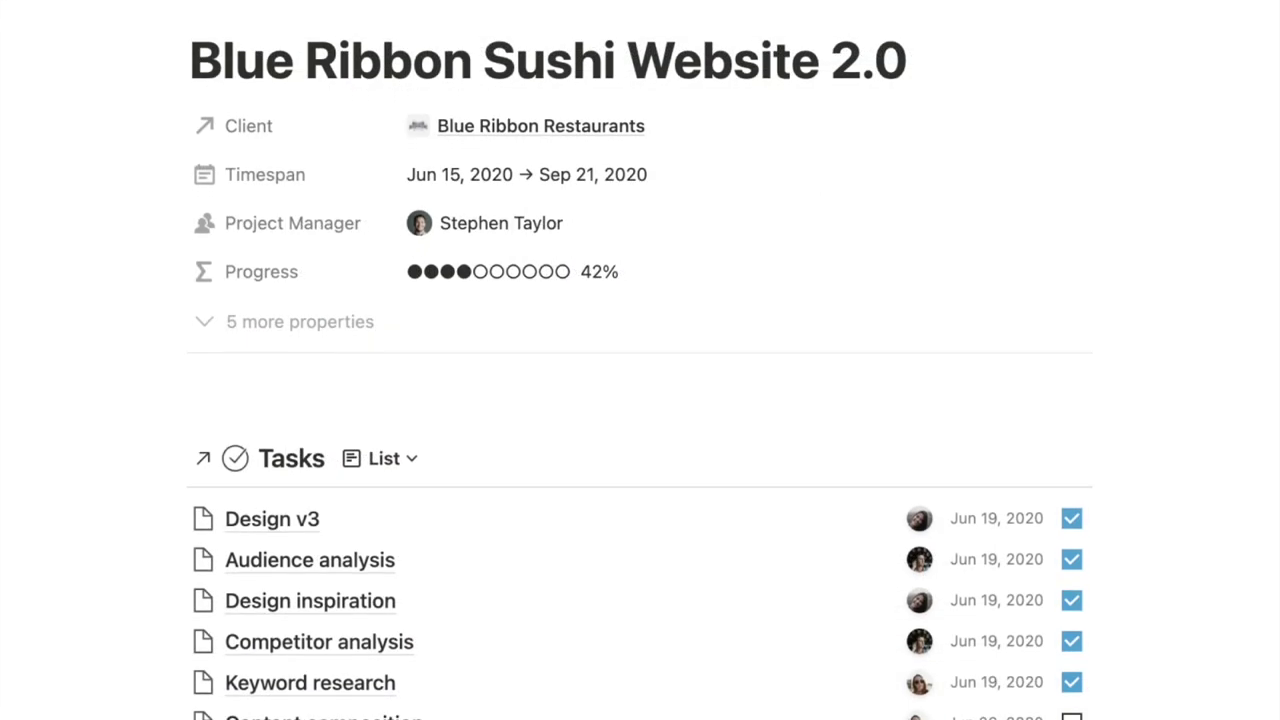
Look through the Blue Ribbon Sushi Website 2.0 project page, from its properties through the linked Tasks list to the Resources gallery.
{"action": "scroll", "coordinate": [640, 400], "scroll_direction": "down", "scroll_amount": 2}
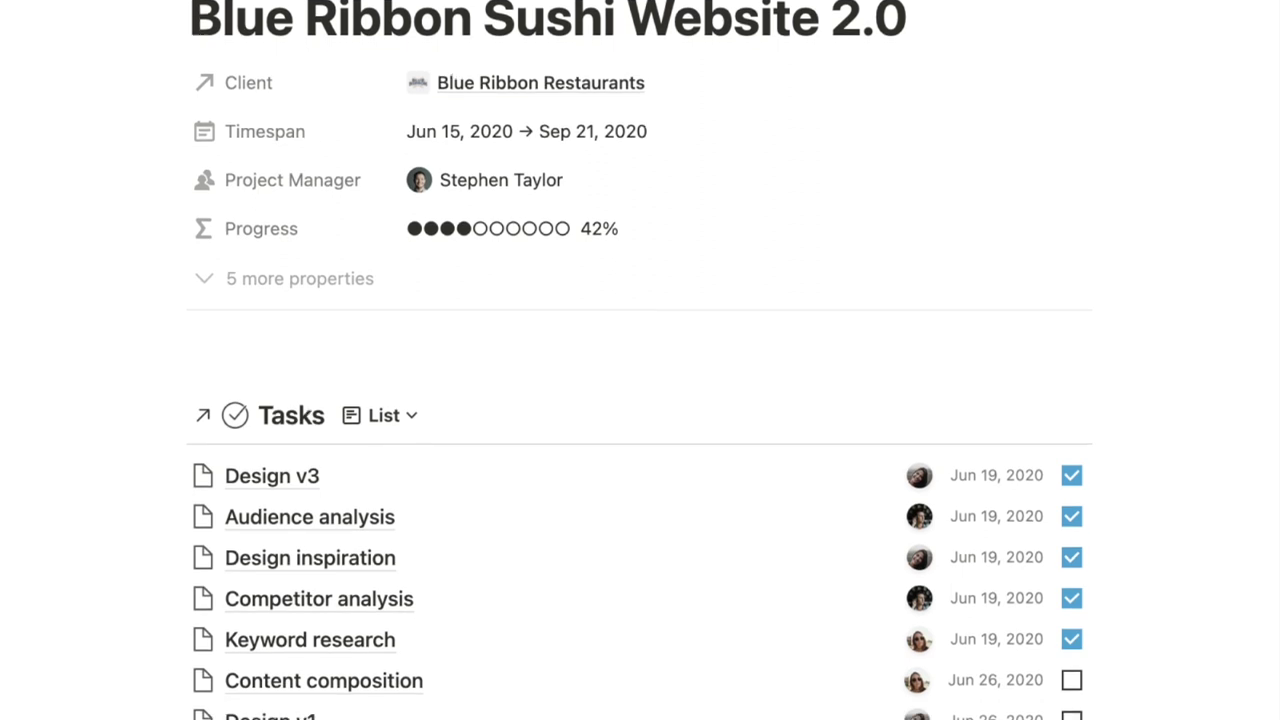
{"action": "scroll", "coordinate": [640, 400], "scroll_direction": "down", "scroll_amount": 4}
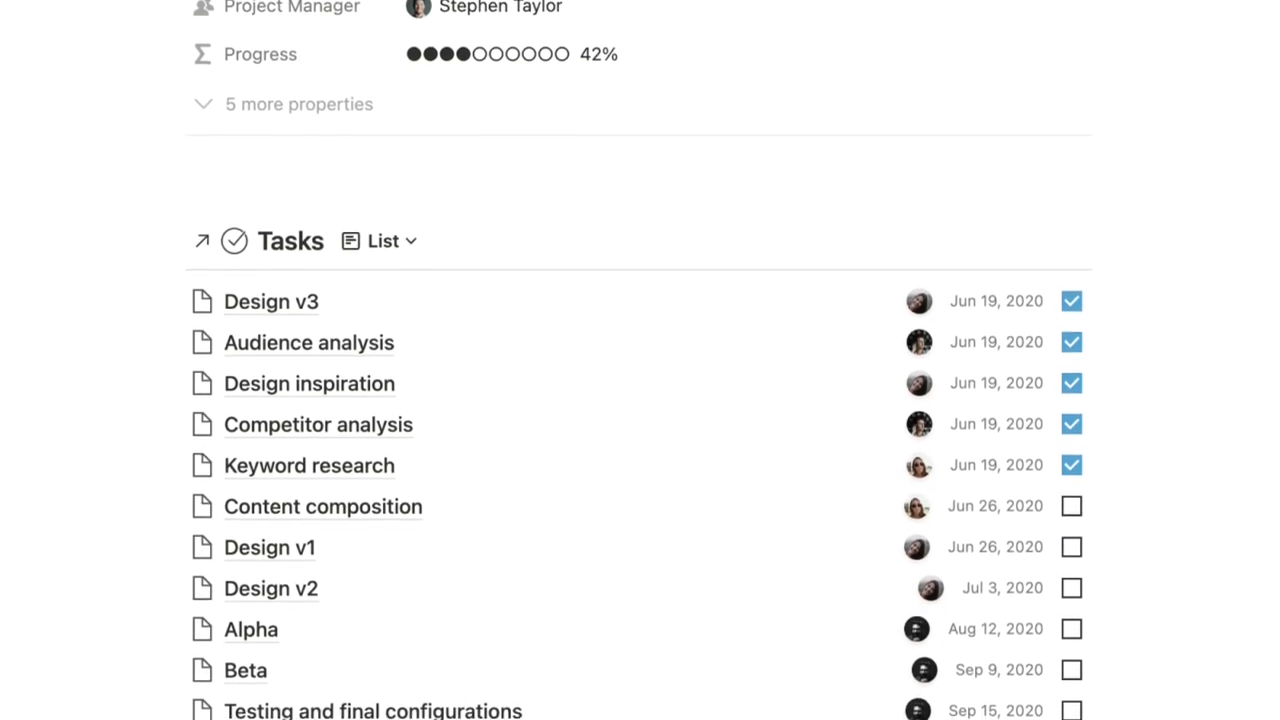
{"action": "scroll", "coordinate": [640, 400], "scroll_direction": "down", "scroll_amount": 4}
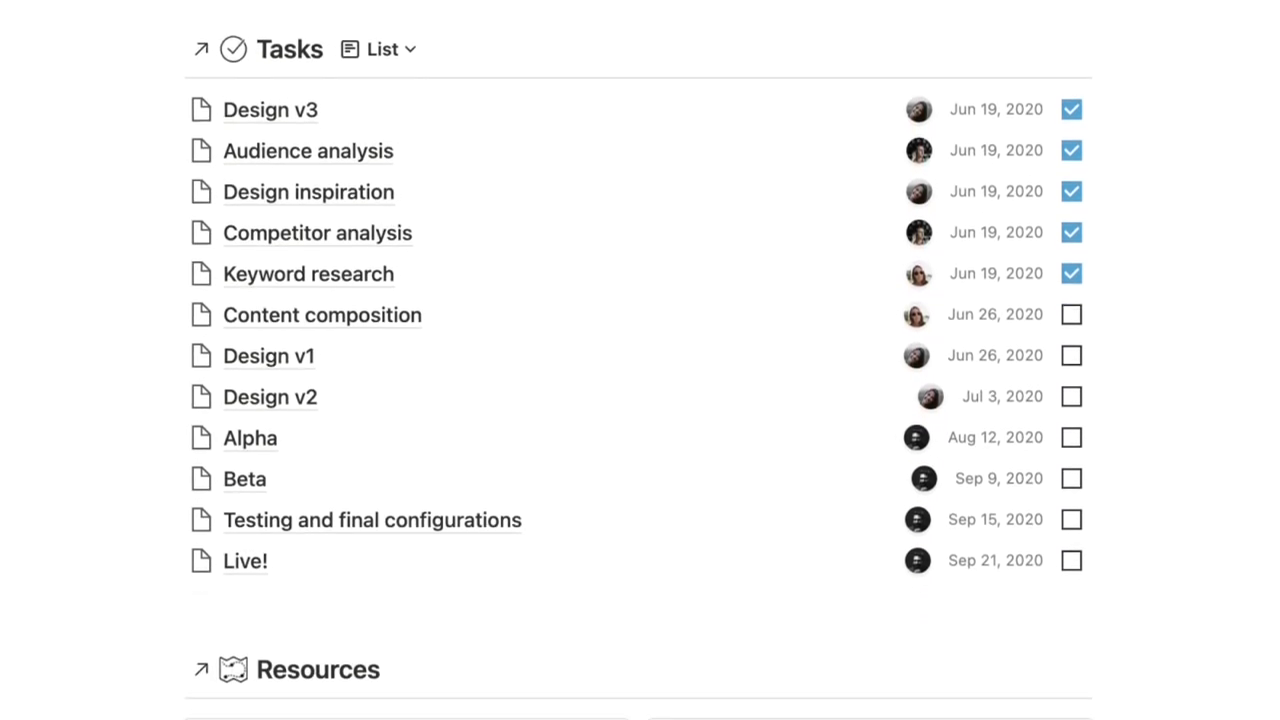
{"action": "scroll", "coordinate": [640, 400], "scroll_direction": "down", "scroll_amount": 4}
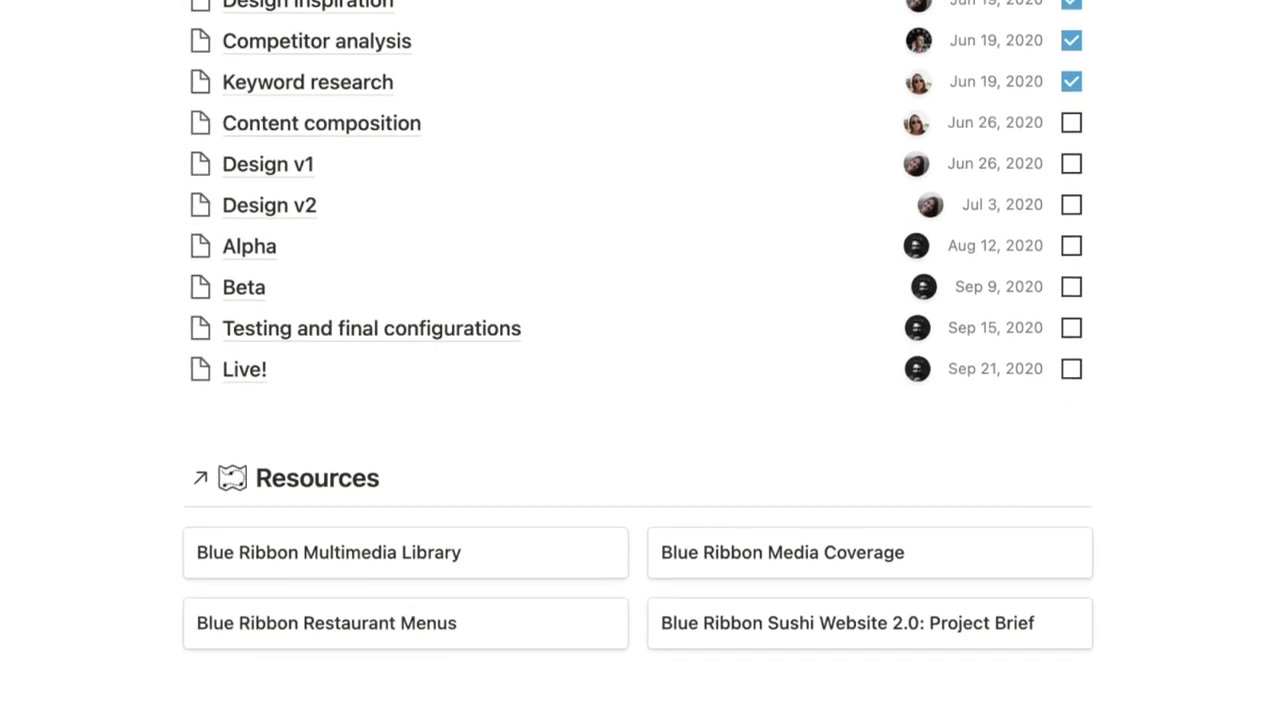
{"action": "scroll", "coordinate": [640, 400], "scroll_direction": "down", "scroll_amount": 3}
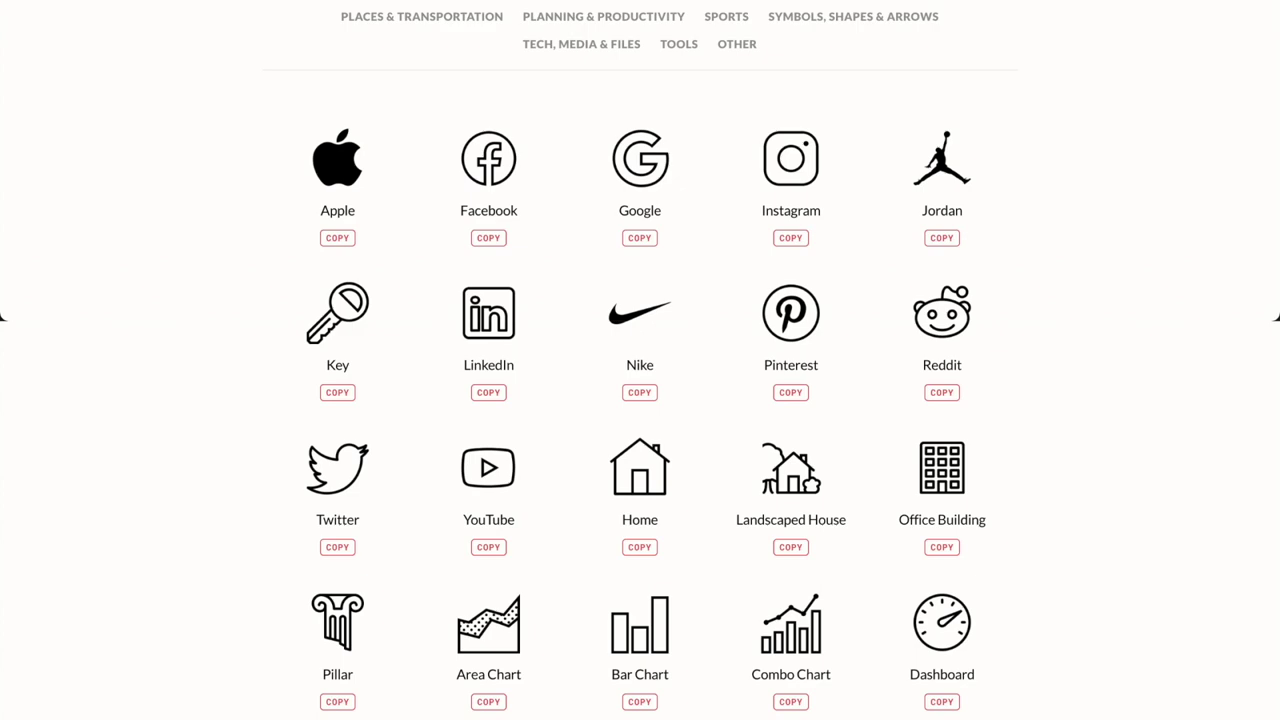
{"action": "scroll", "coordinate": [640, 400], "scroll_direction": "up", "scroll_amount": 1}
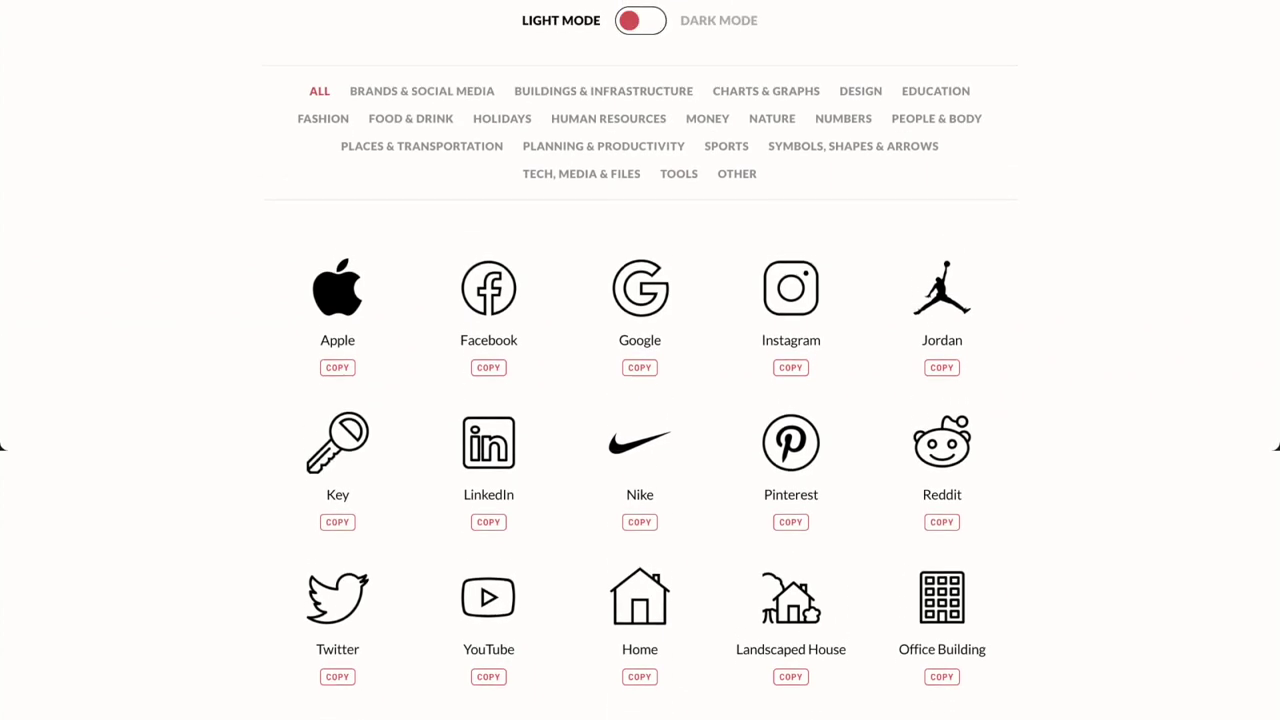